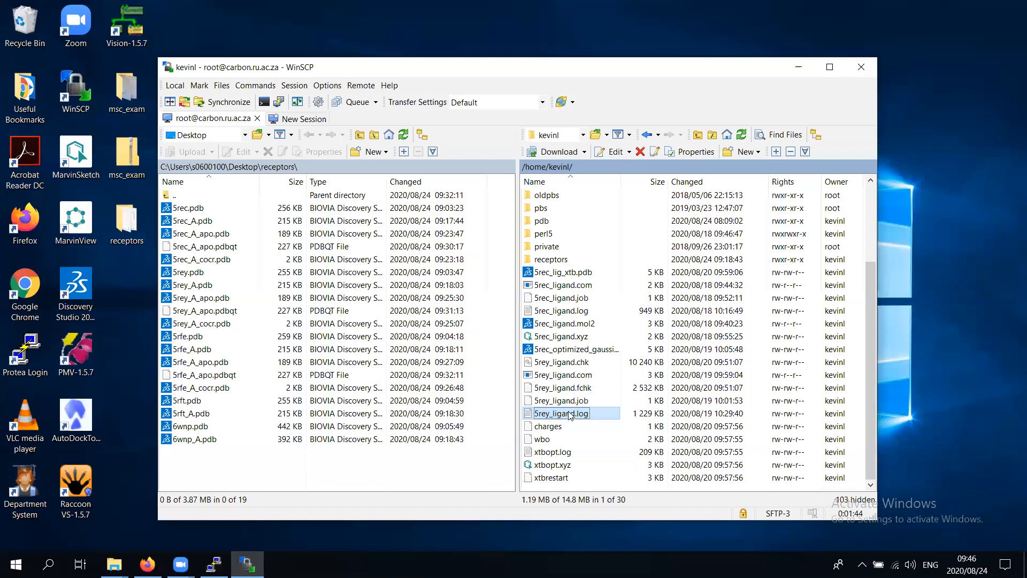
Open the remote file 5rey_ligand.log in the editor, examine the opt freq keywords in its route line, and close it.
right_click(569, 415)
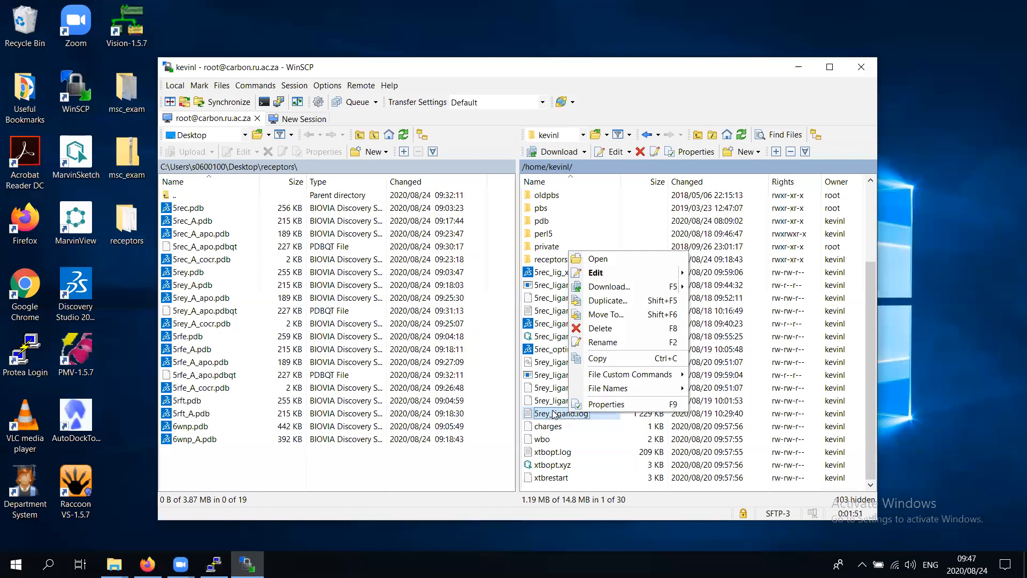
left_click(610, 277)
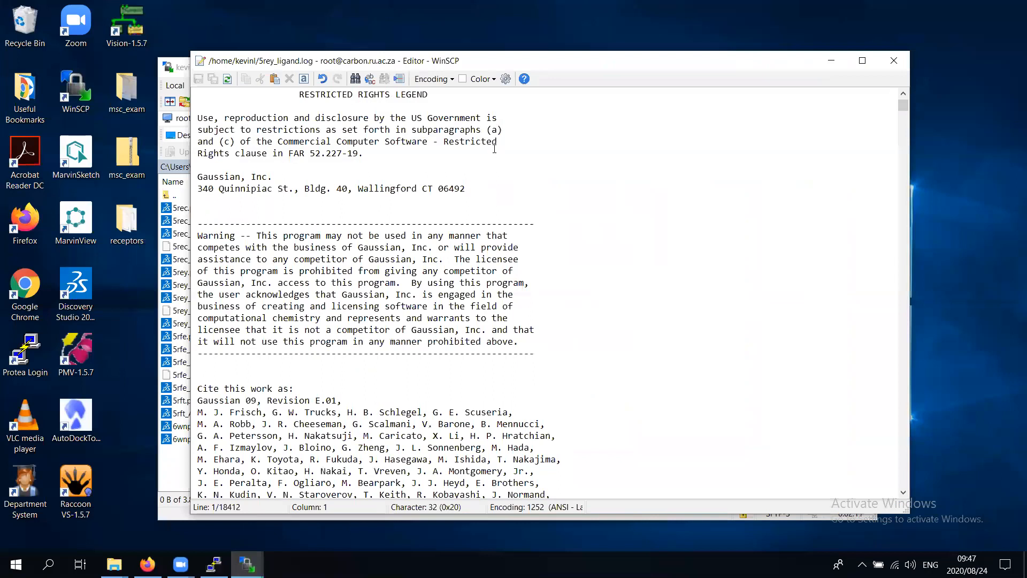
scroll(495, 148, "down", 10)
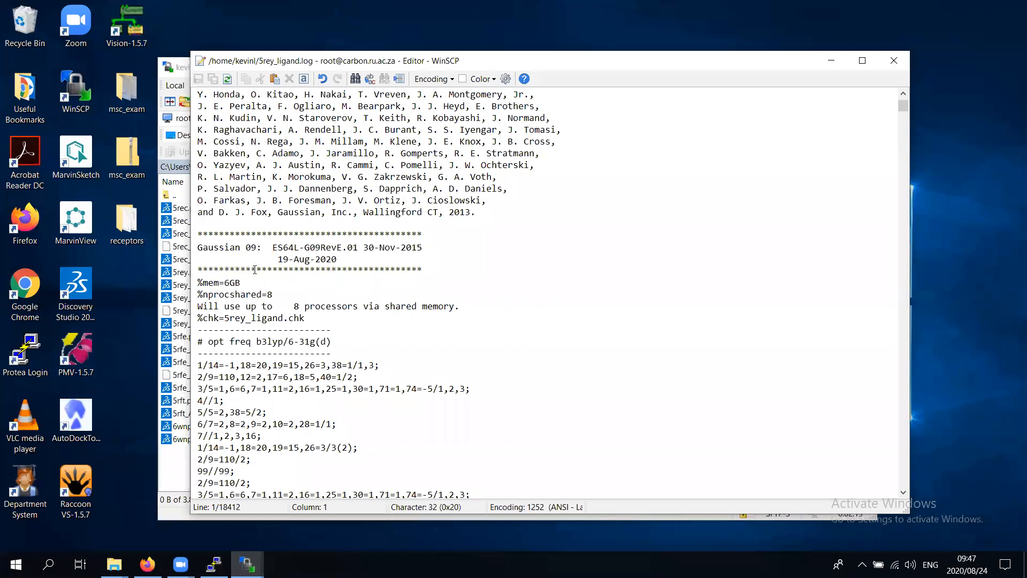
scroll(255, 270, "down", 2)
left_click_drag(208, 271, 254, 269)
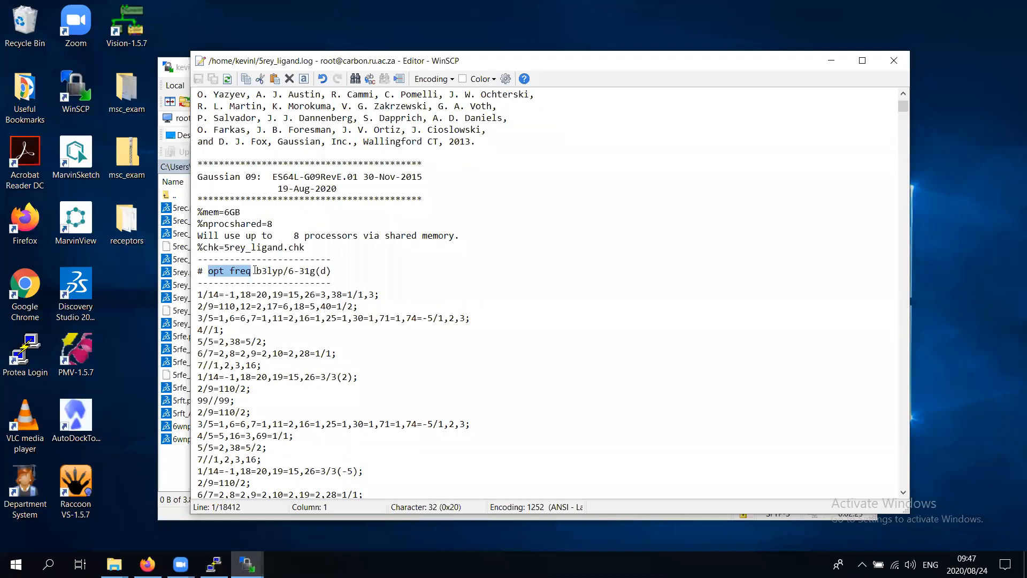
left_click(895, 55)
Copy 5rey_ligand.log from the remote folder to the desktop and launch Avogadro.
left_click_drag(557, 415, 123, 277)
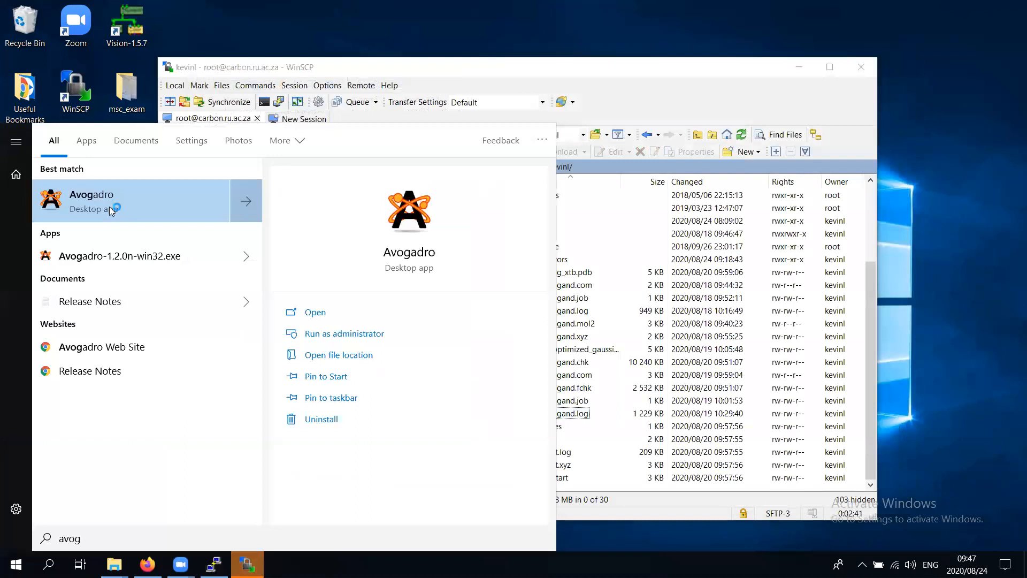
left_click(111, 211)
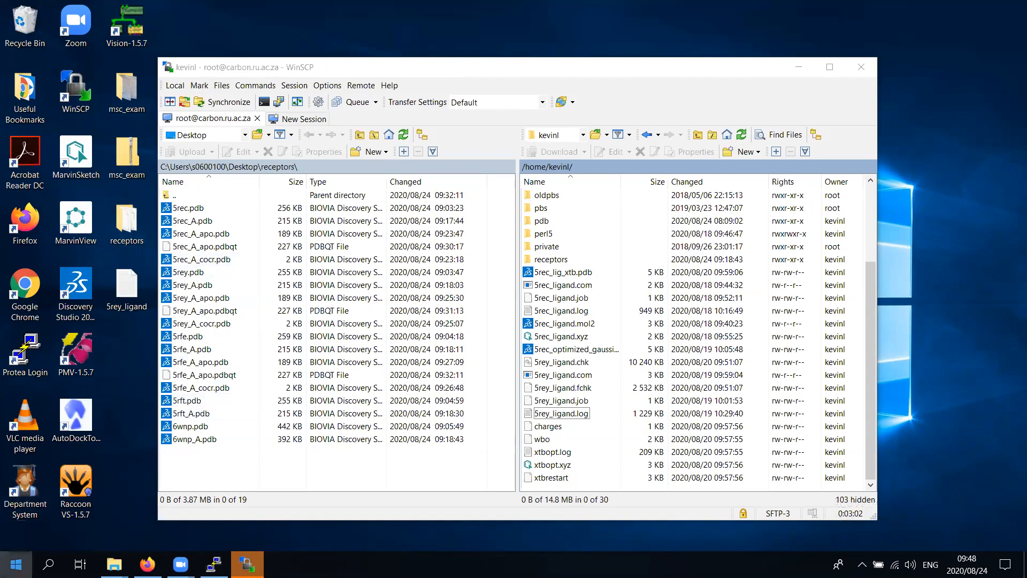
left_click(16, 564)
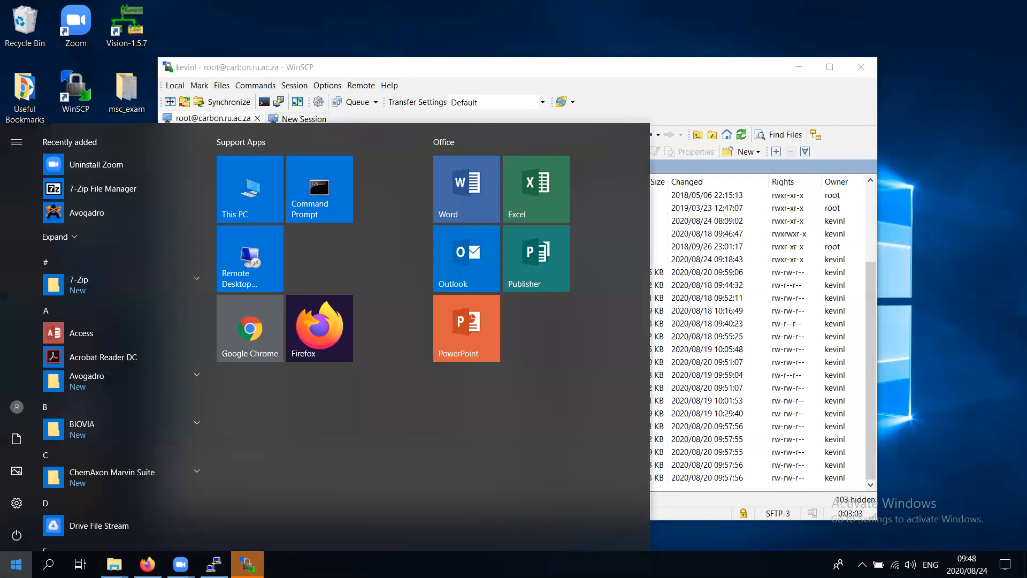
type("av")
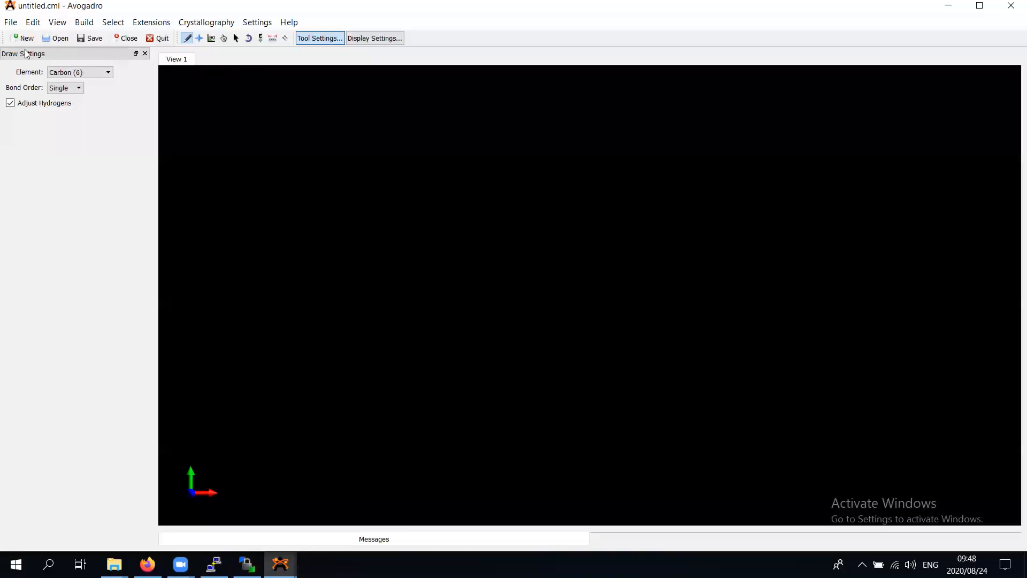
Load 5rey_ligand.log from the Desktop folder to view the molecule with its vibrations, and close the molecule window.
key("ctrl+o")
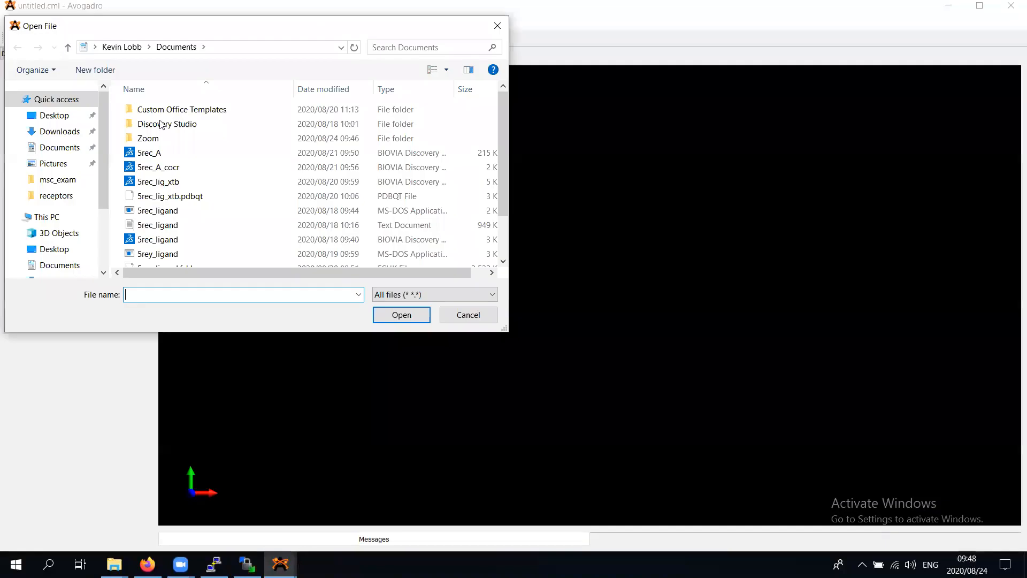
left_click(59, 116)
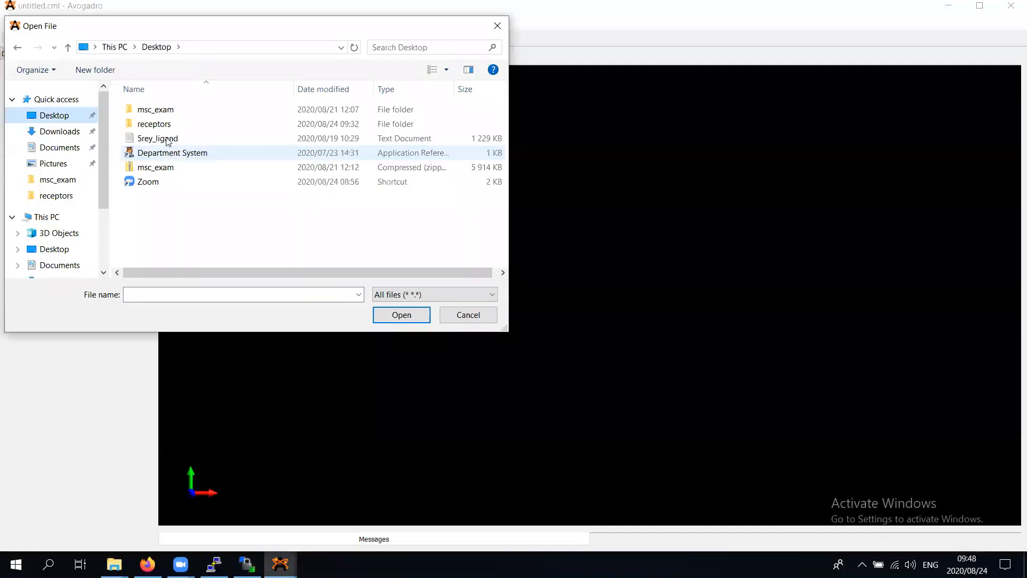
double_click(157, 138)
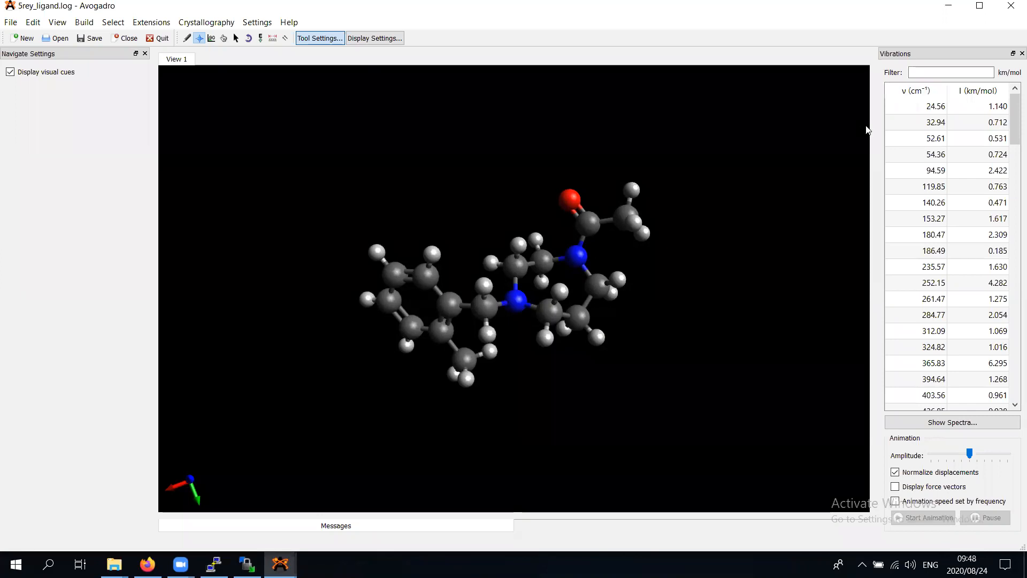
left_click(1010, 9)
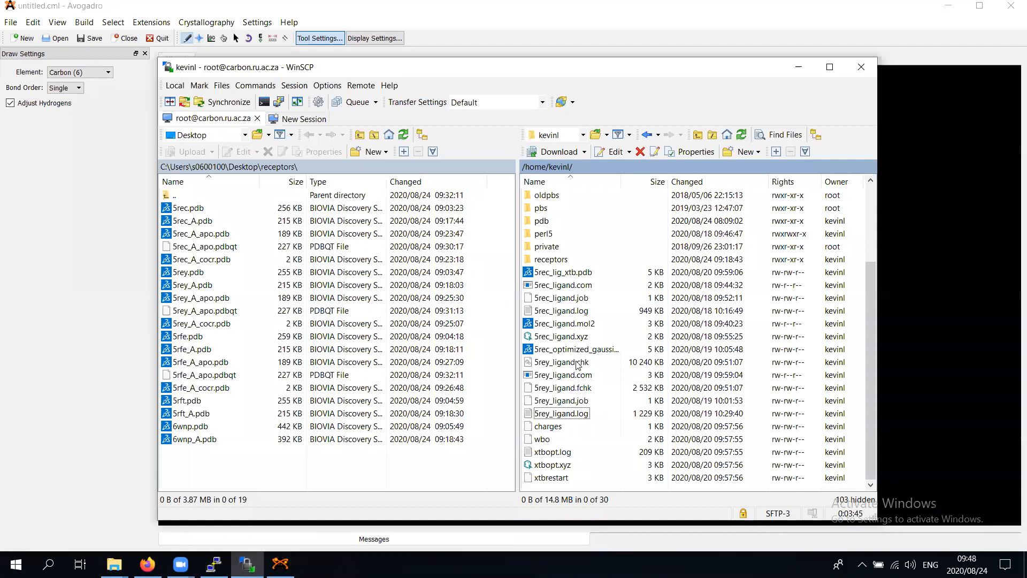
Copy 5rey_ligand.chk from the remote home folder to the desktop through WinSCP.
mouse_move(578, 365)
left_mouse_down()
mouse_move(461, 410)
mouse_move(292, 451)
mouse_move(583, 377)
mouse_move(591, 363)
left_mouse_up()
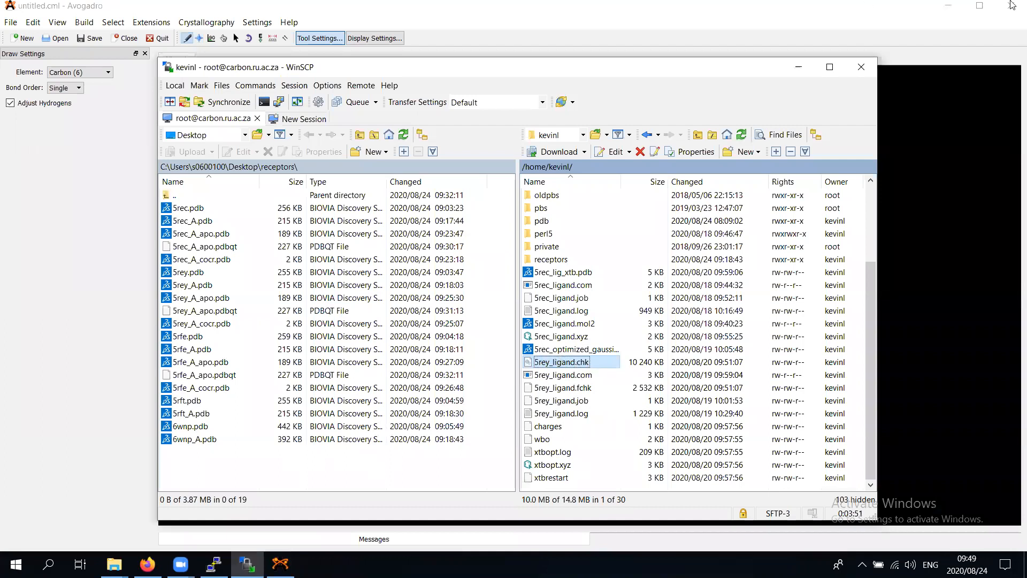
left_click(946, 8)
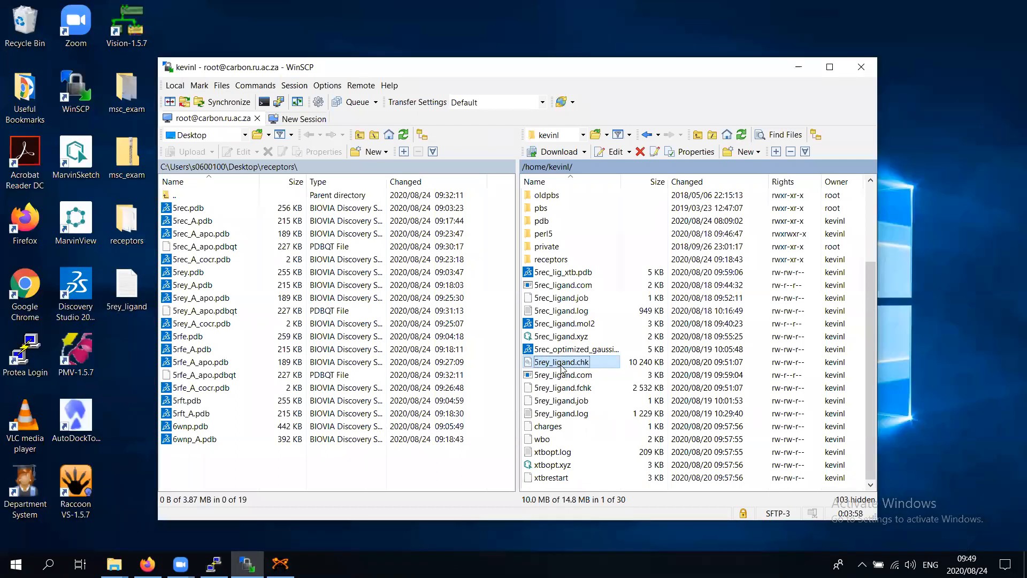
left_click_drag(562, 368, 119, 336)
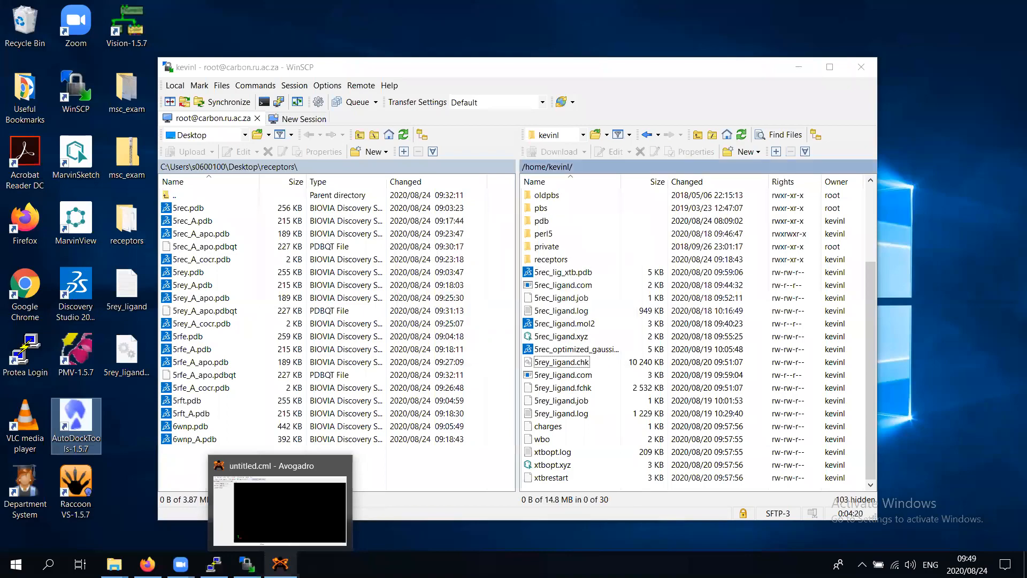
Switch to Avogadro, reopen 5rey_ligand.log from the desktop to view the structure, and close the program.
left_click(280, 508)
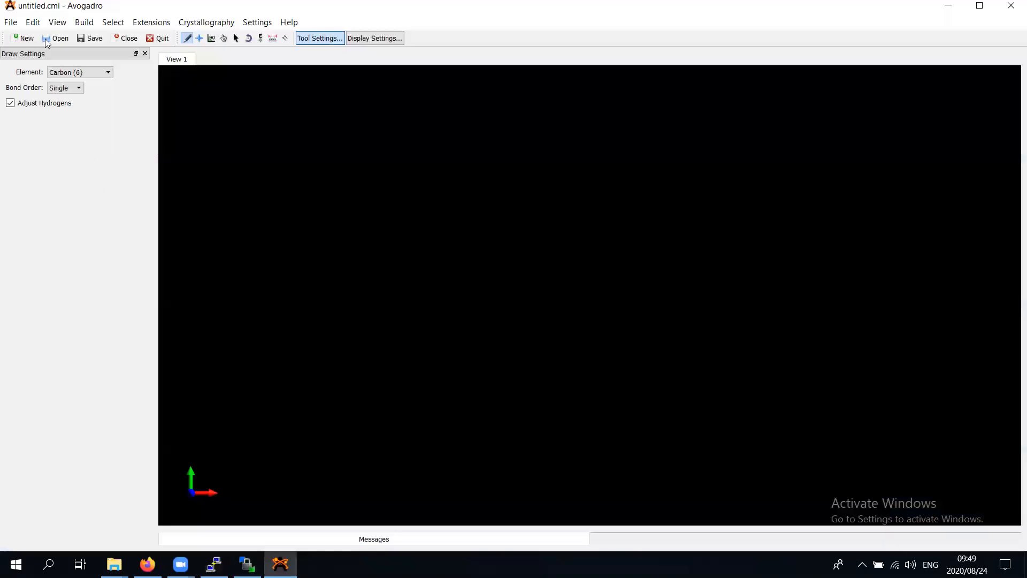
left_click(11, 25)
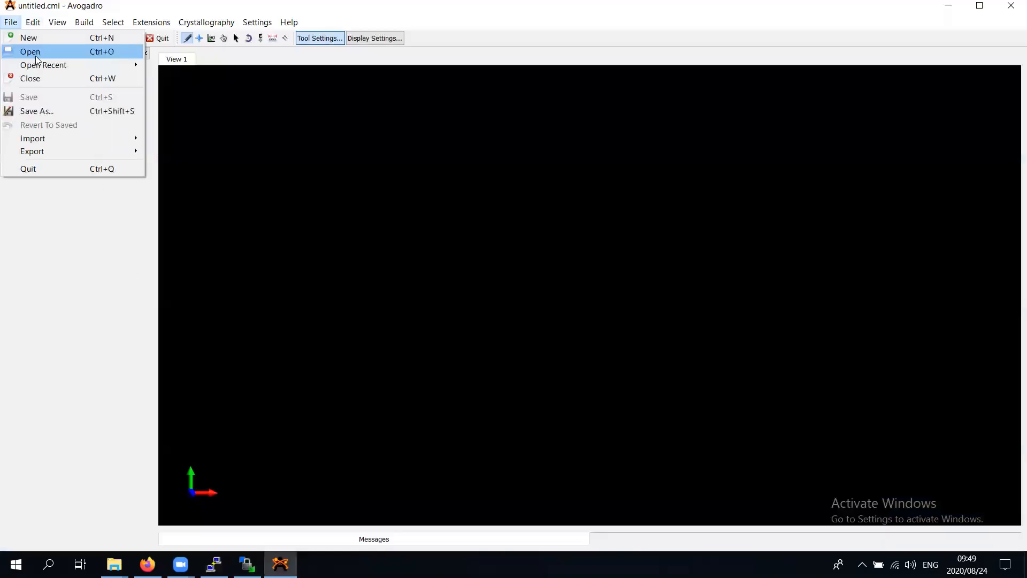
left_click(35, 55)
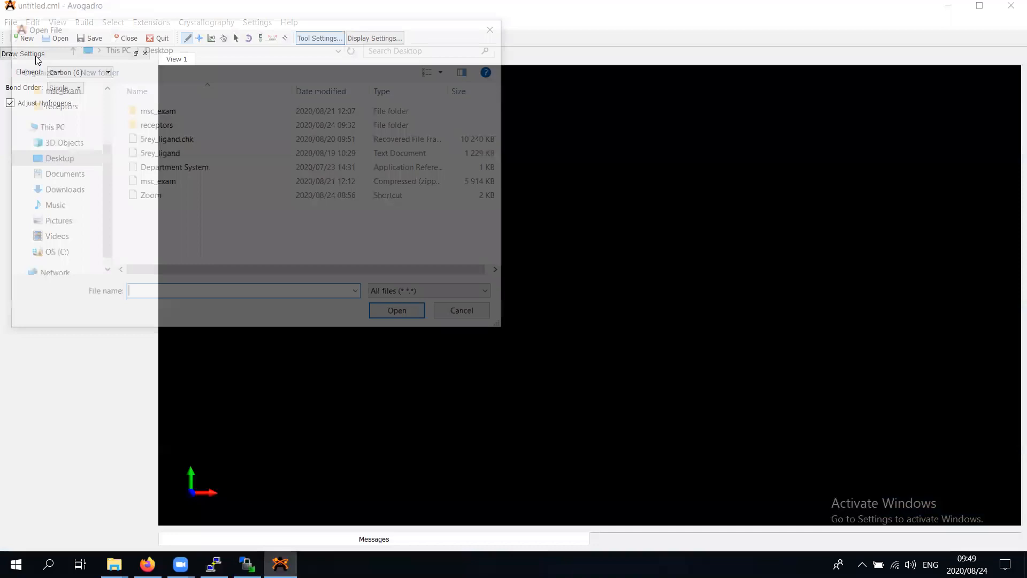
double_click(161, 152)
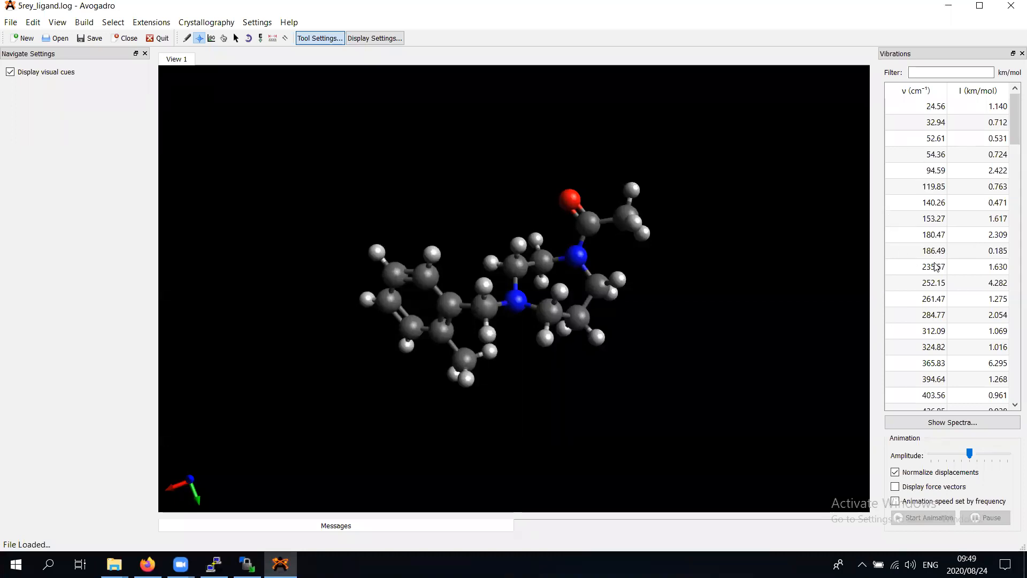
left_click(1010, 8)
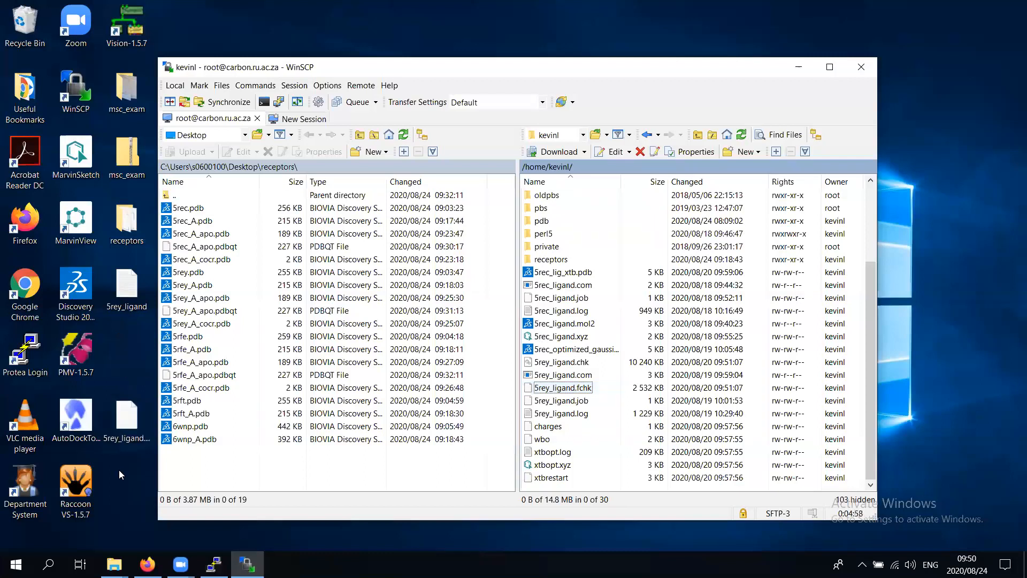
Place 5rey_ligand.fchk directly below 5rey_ligand on the desktop and open 5rey_ligand.log in Avogadro.
left_click_drag(128, 408, 129, 343)
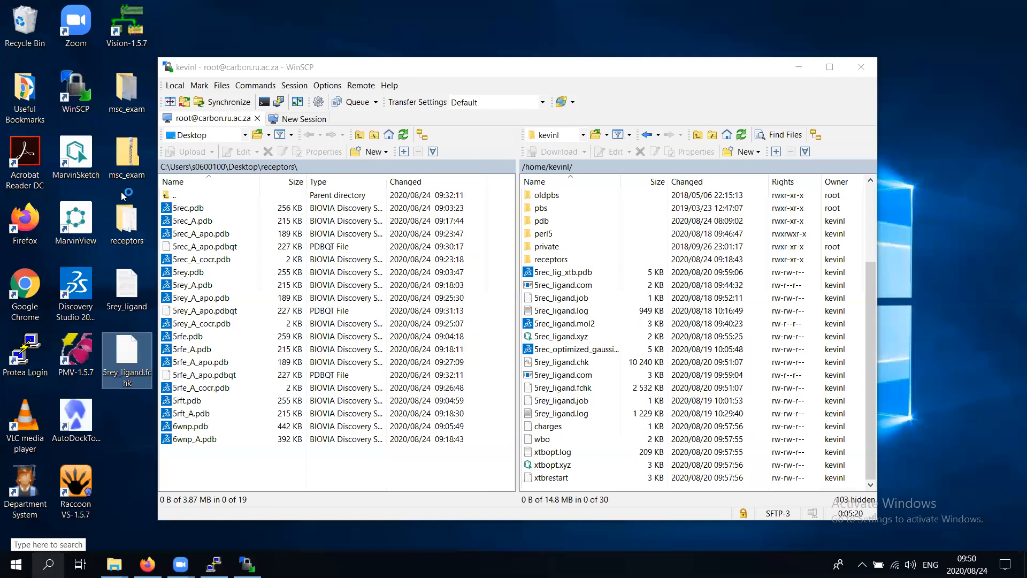
left_click(9, 24)
left_click(34, 53)
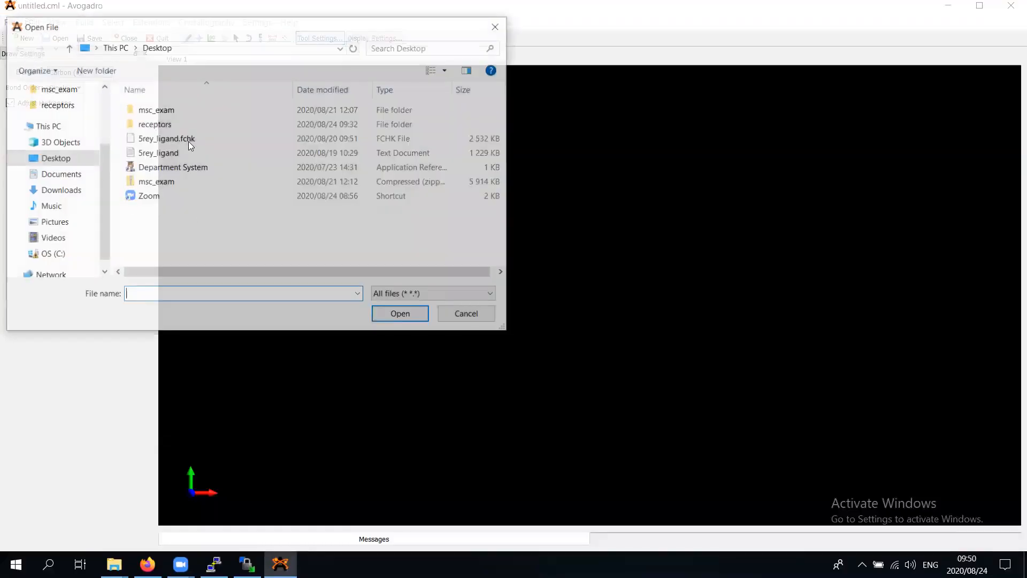
double_click(171, 154)
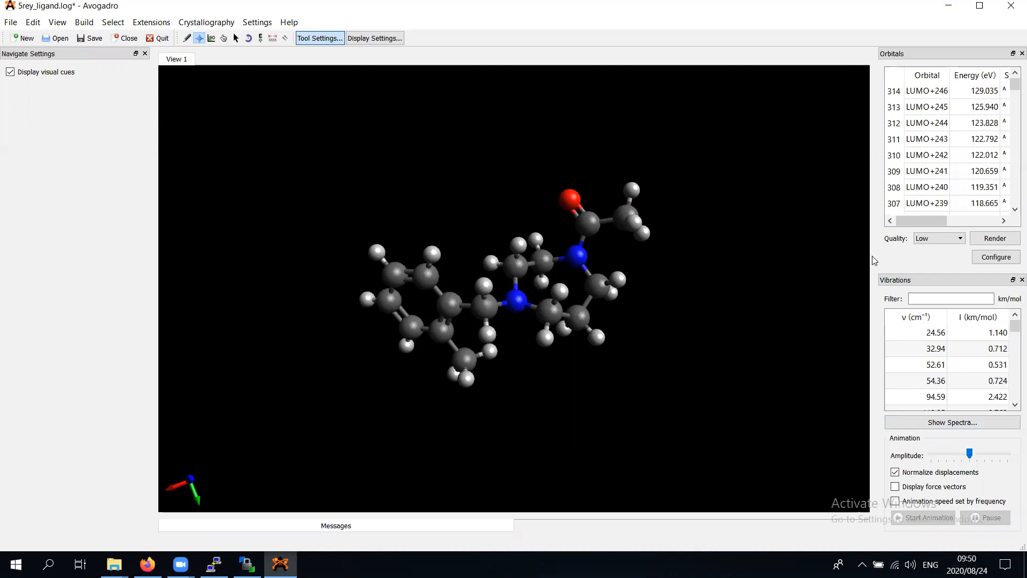
Render the LUMO+244 orbital at low quality, inspect it on the molecule, and close Avogadro.
left_click(927, 123)
left_click(995, 239)
left_click_drag(732, 248, 747, 219)
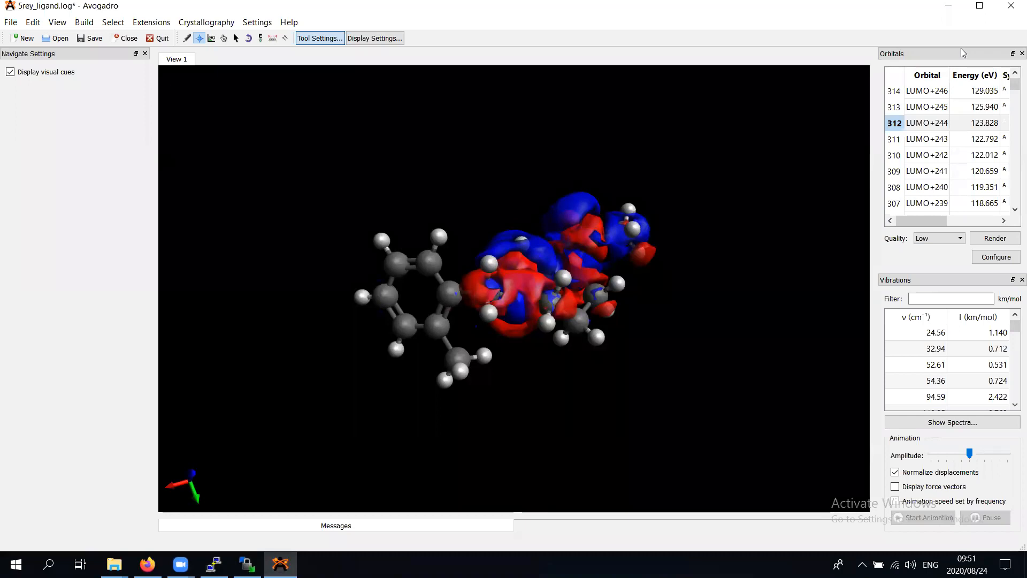
left_click(1009, 8)
Download 5rec_lig_xtb.pdb from the remote home folder into the local receptors folder.
left_click(560, 304)
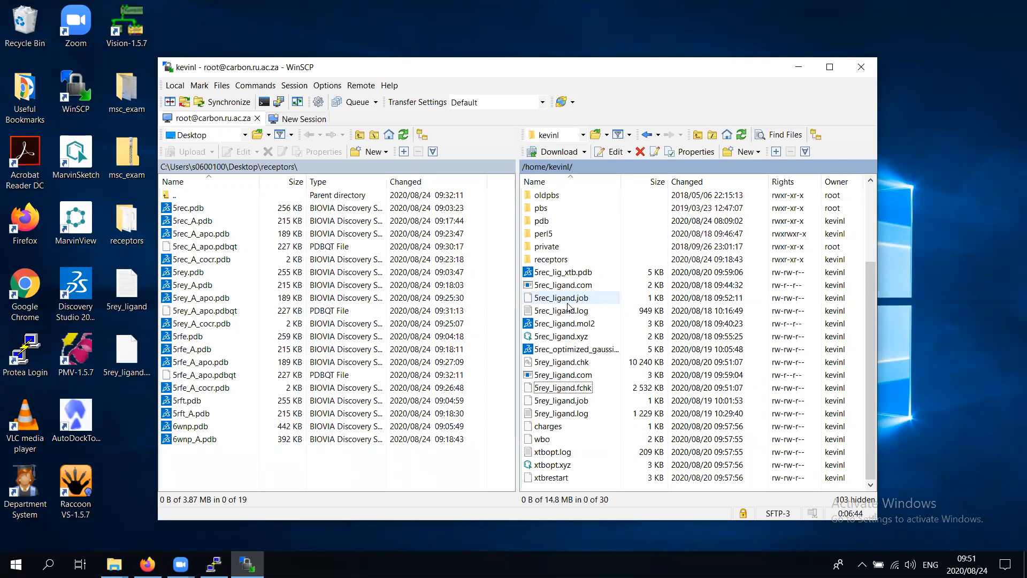
left_click(588, 273)
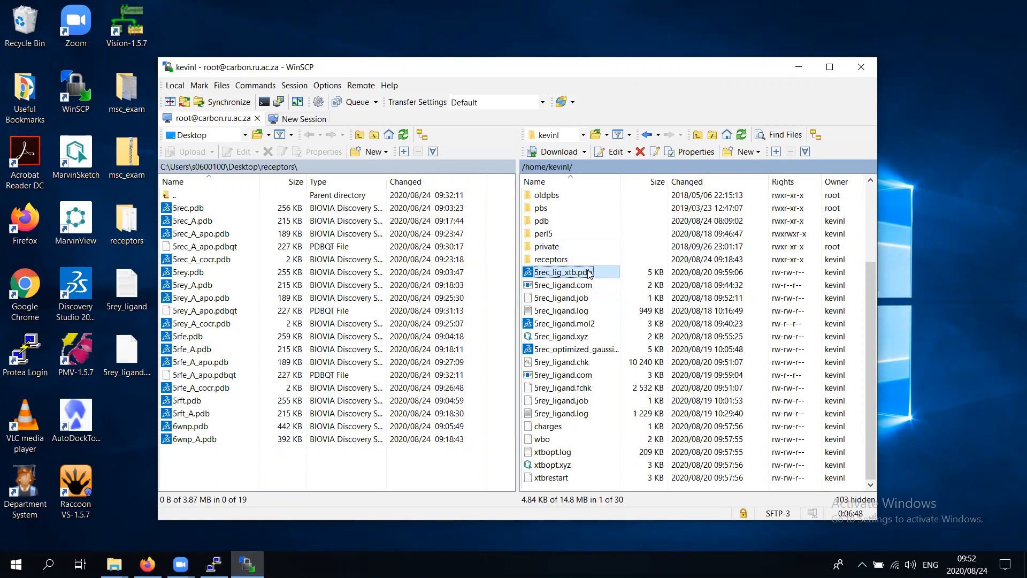
left_click_drag(583, 273, 215, 474)
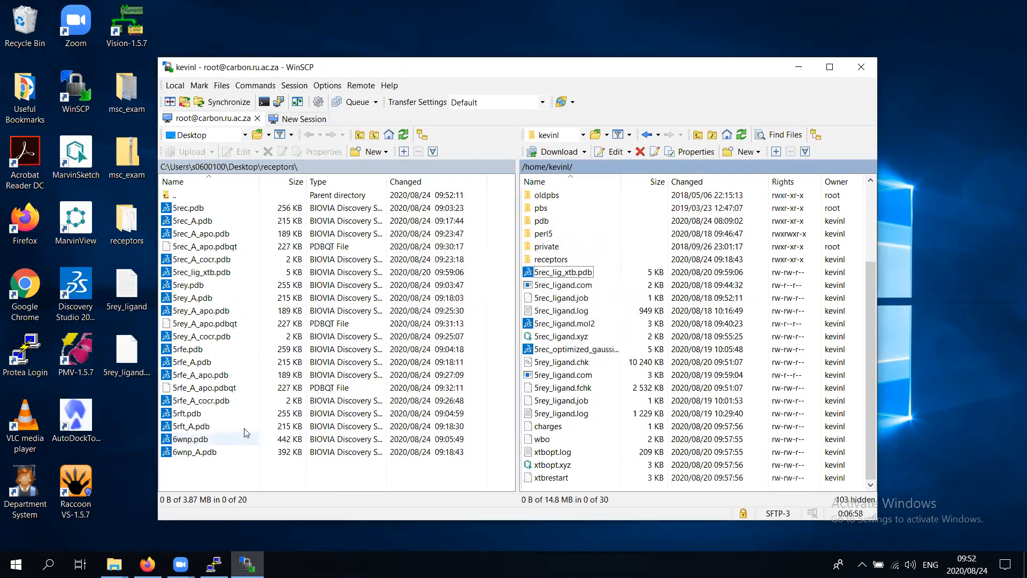
Launch AutoDockTools and set the startup directory in its user preferences to the desktop receptors folder.
left_click(77, 417)
double_click(78, 412)
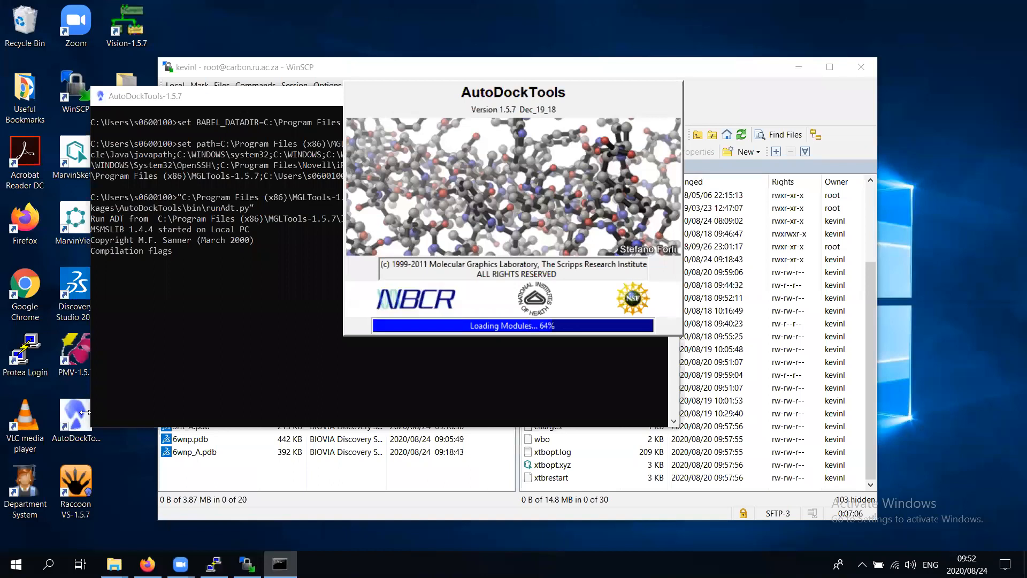
left_click(111, 62)
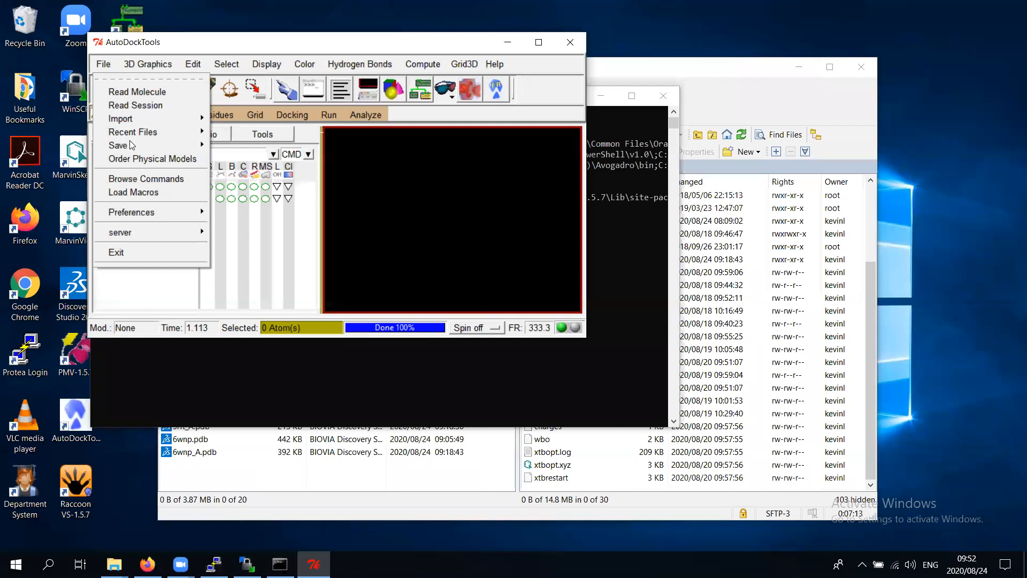
left_click(226, 221)
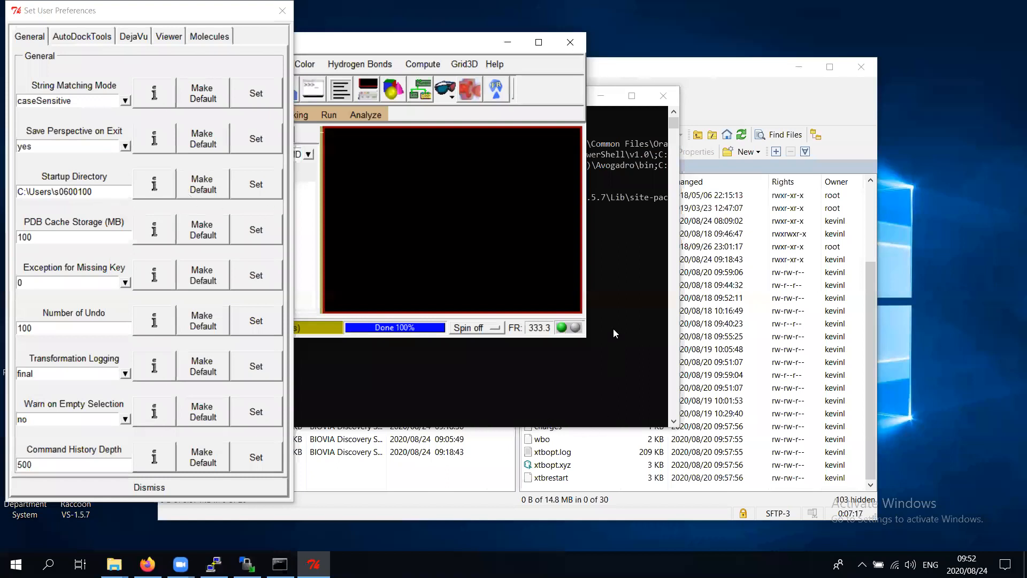
type("fghj")
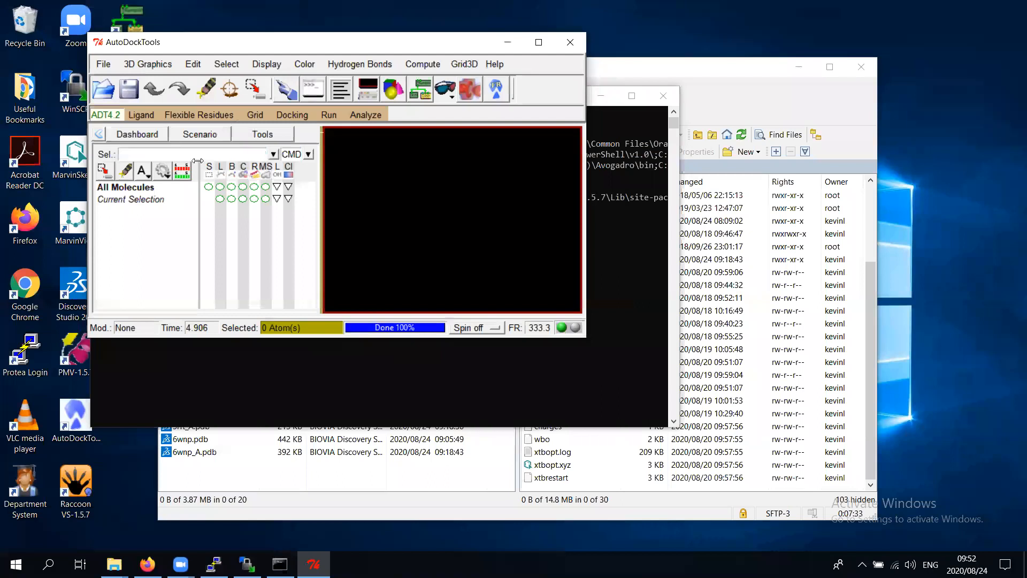
Load 5rec_lig_xtb.pdb as the AutoDock4 ligand and enlarge the AutoDockTools window to inspect the molecule.
left_click(146, 114)
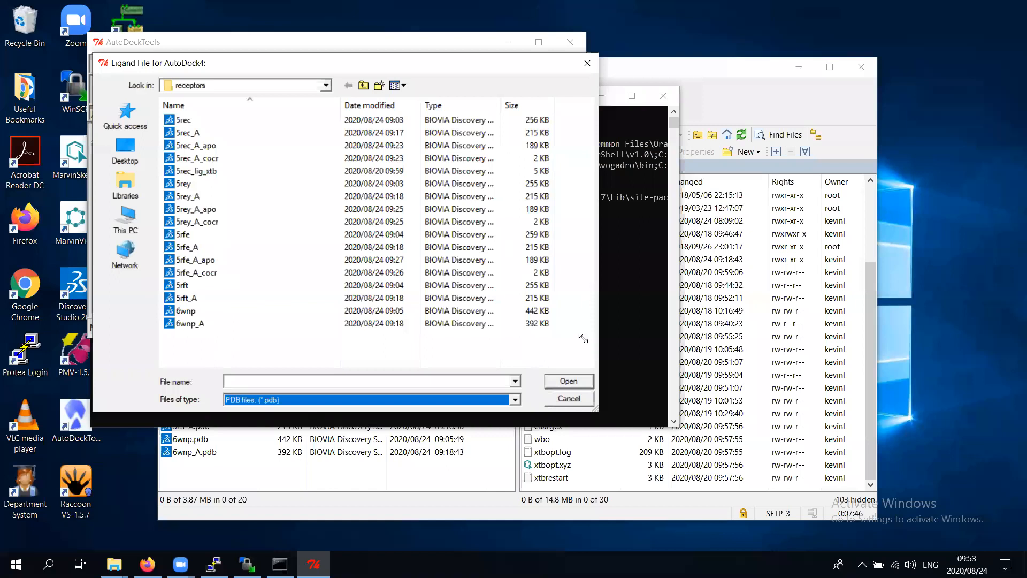
left_click_drag(583, 338, 687, 427)
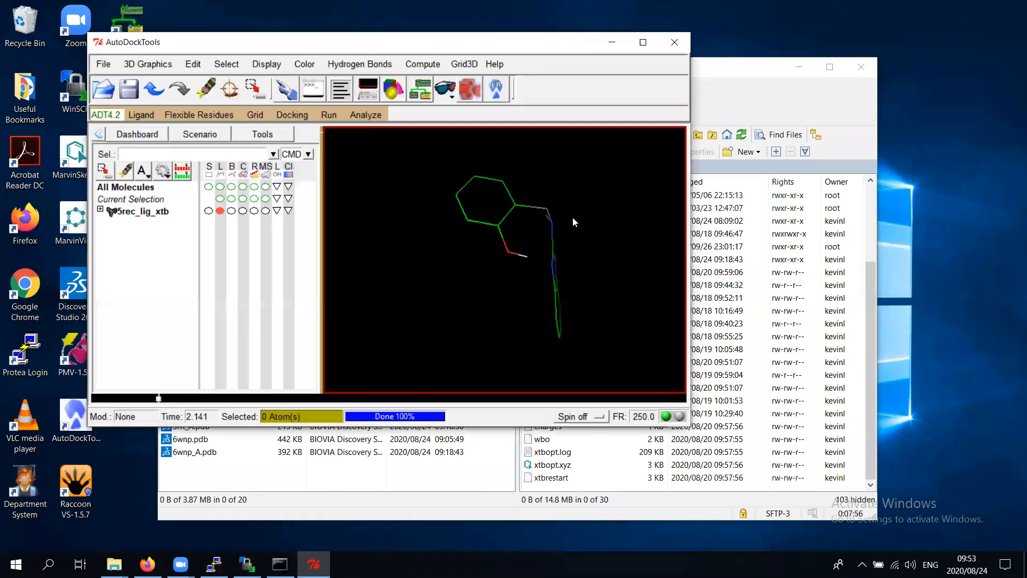
middle_click_drag(572, 184, 459, 188)
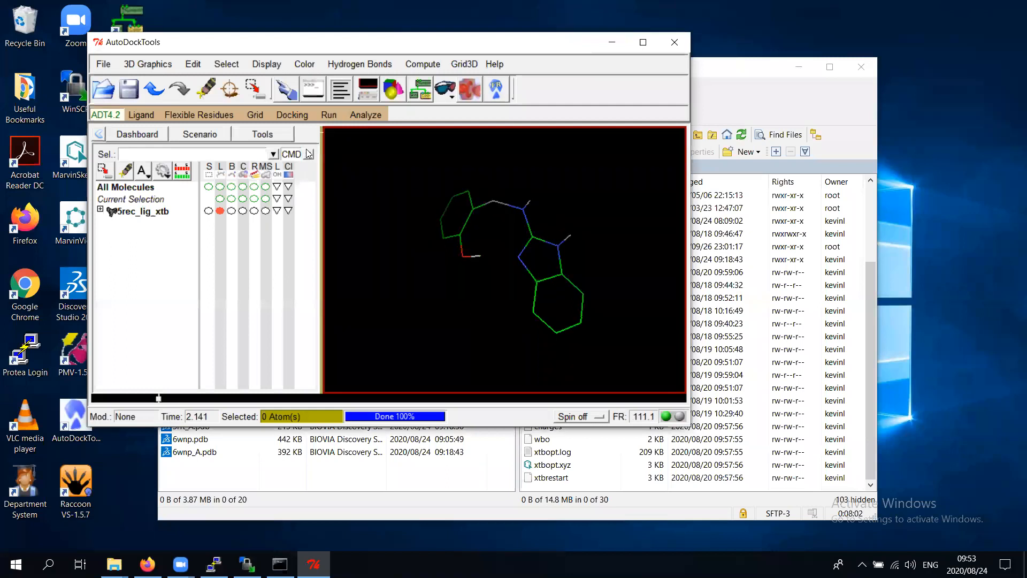
Review the 5rec_lig_xtb ligand's rotatable bonds in the torsion tree and accept the current torsion selection.
left_click(141, 114)
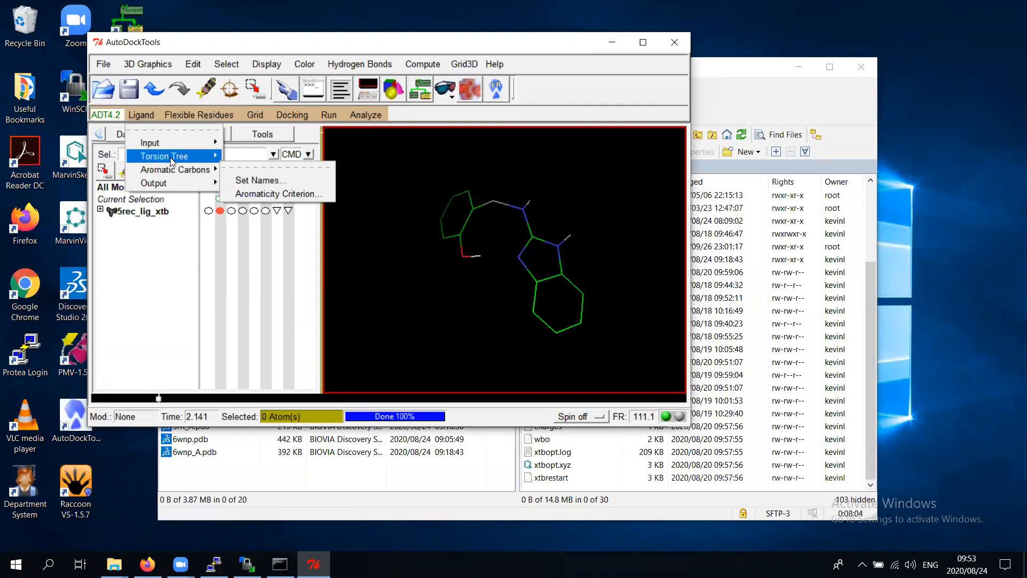
mouse_move(170, 156)
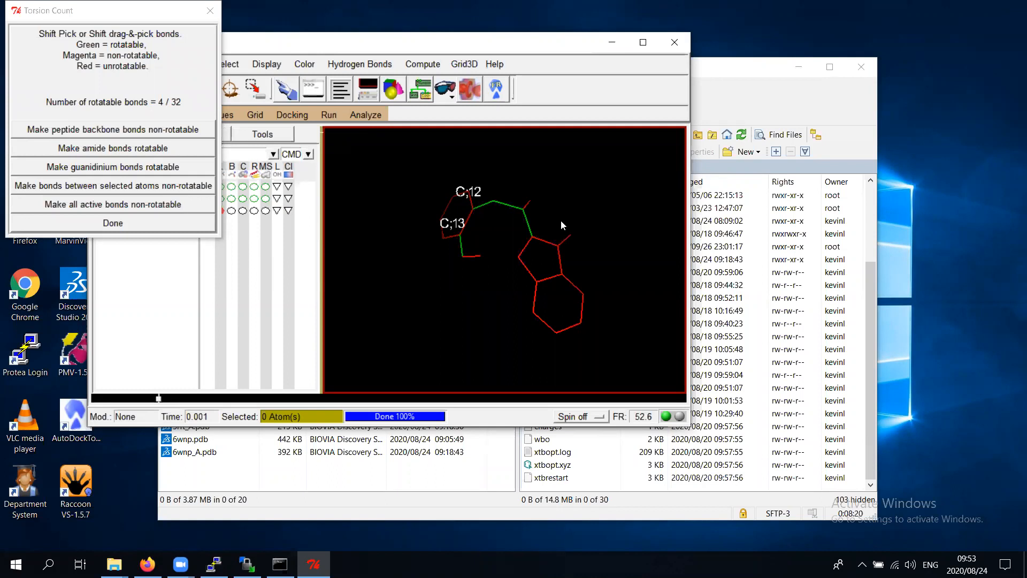
left_click(110, 221)
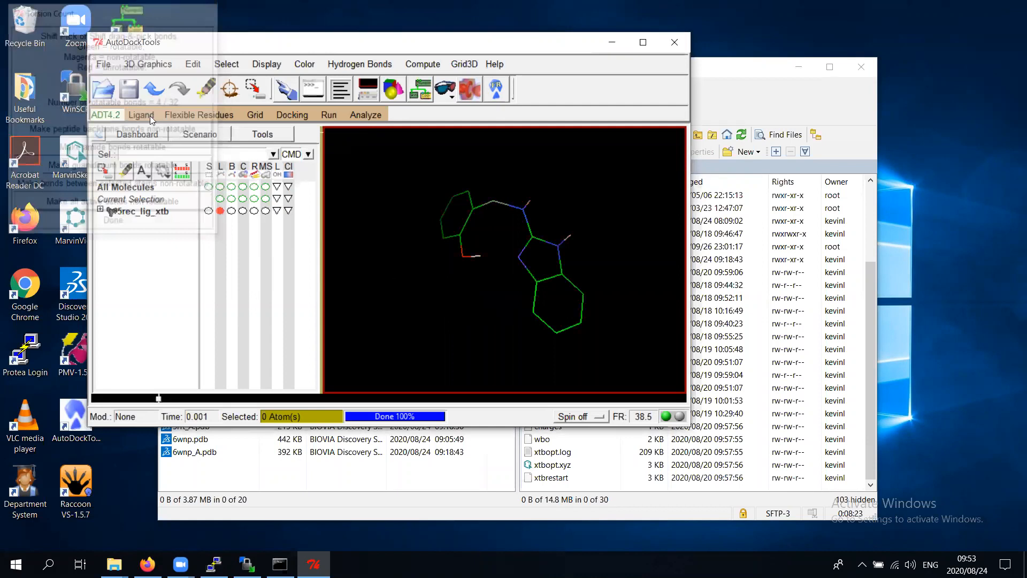
Save the prepared ligand as a PDBQT file named 5rec_lig_xtb in the receptors folder.
left_click(142, 115)
mouse_move(161, 182)
left_click(268, 193)
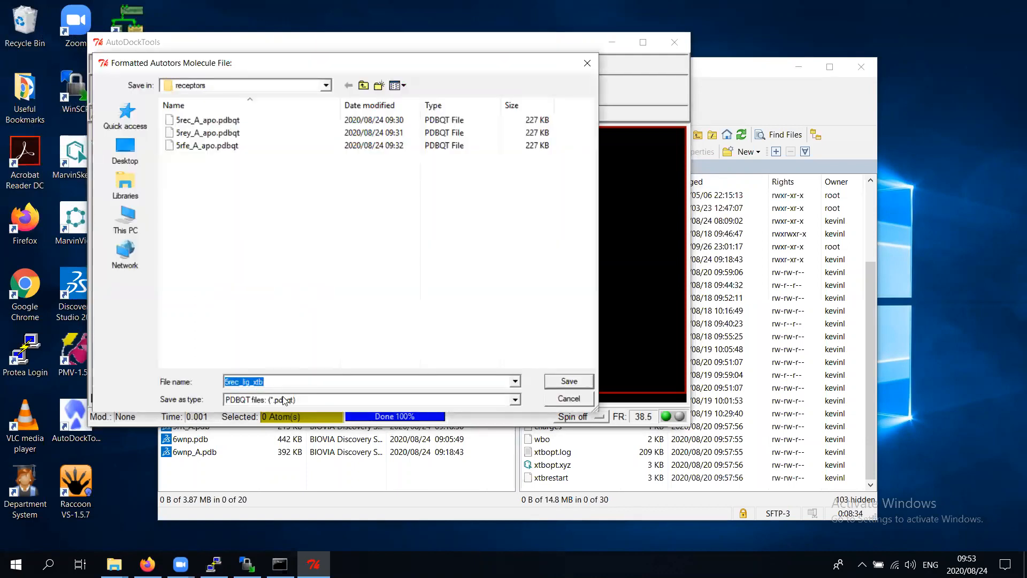
left_click(570, 381)
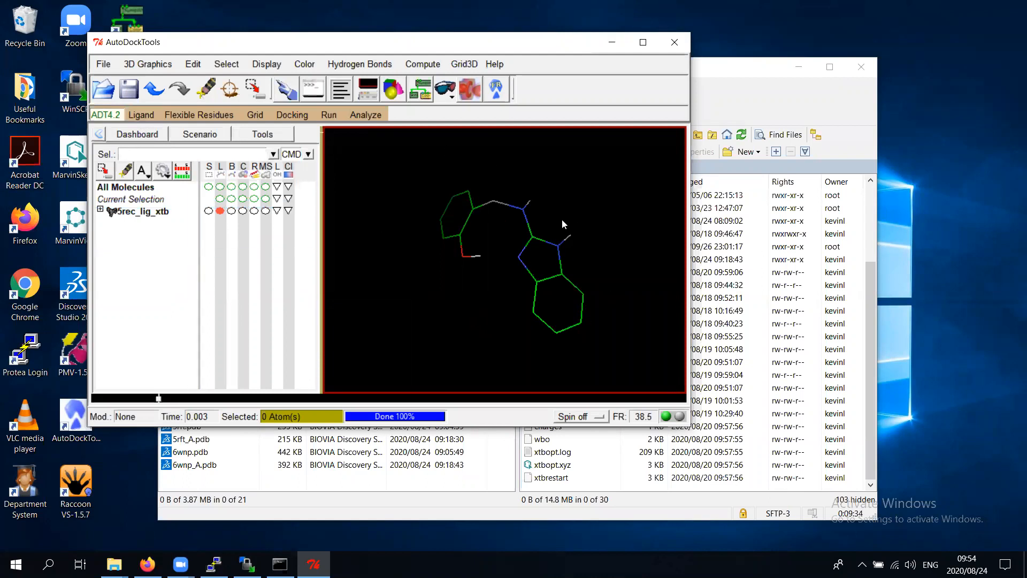
Launch Discovery Studio Visualizer and open the 5rec structure from the default PDB site by its ID.
middle_click_drag(471, 295, 449, 309)
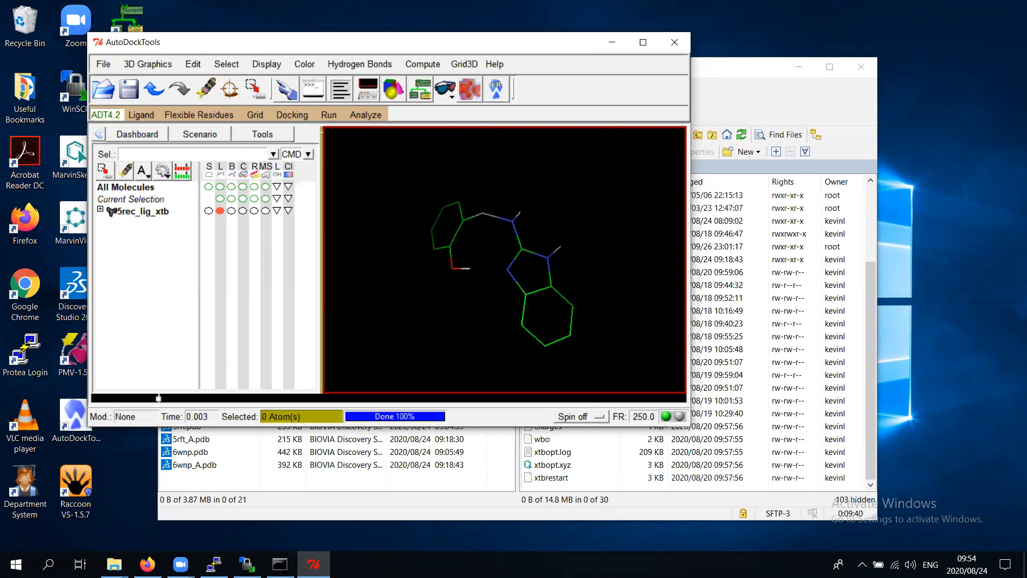
mouse_move(114, 564)
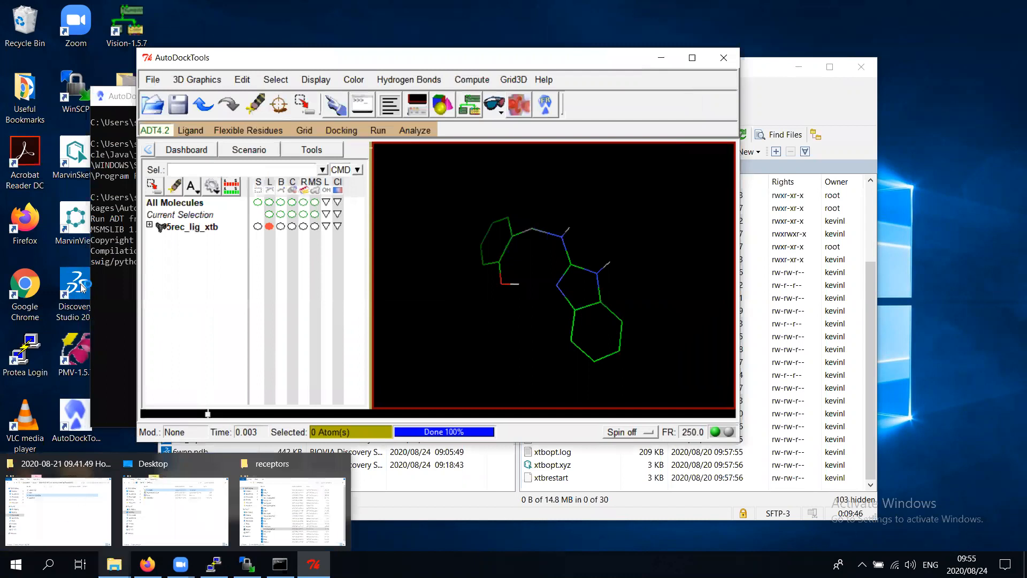
double_click(67, 314)
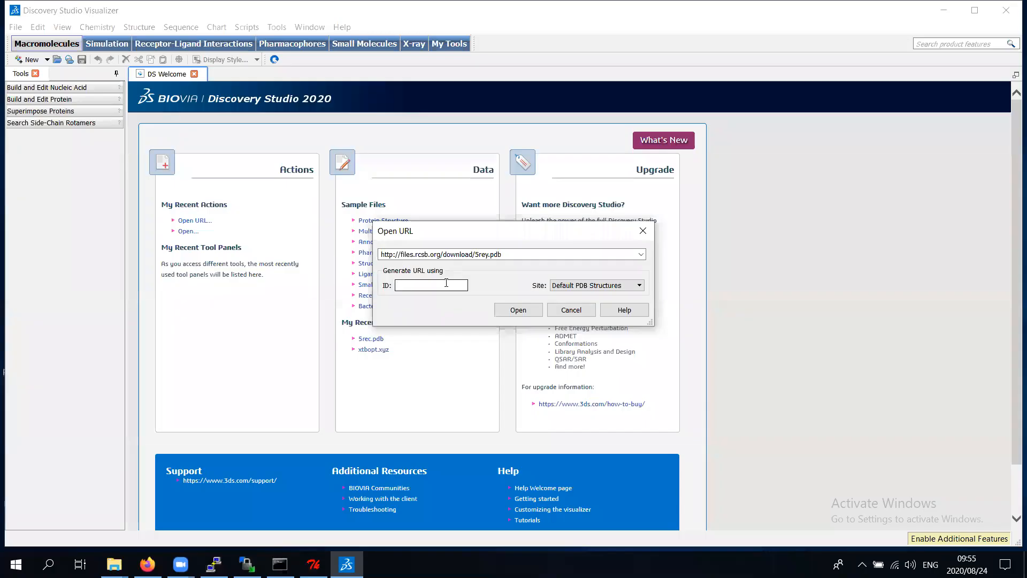
left_click(446, 285)
type("5rec")
key("BackSpace")
left_click(518, 310)
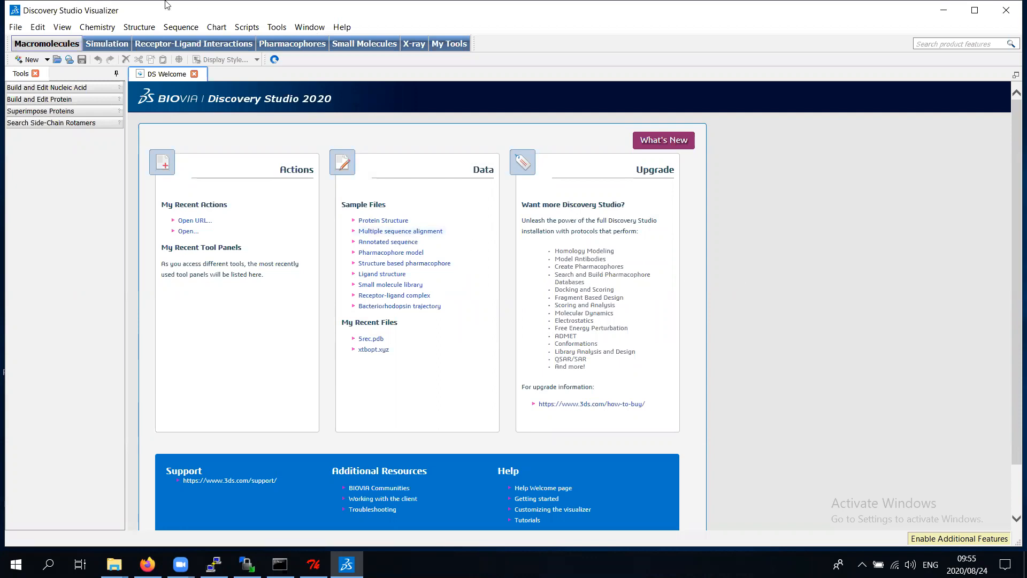
left_click(16, 27)
left_click(43, 68)
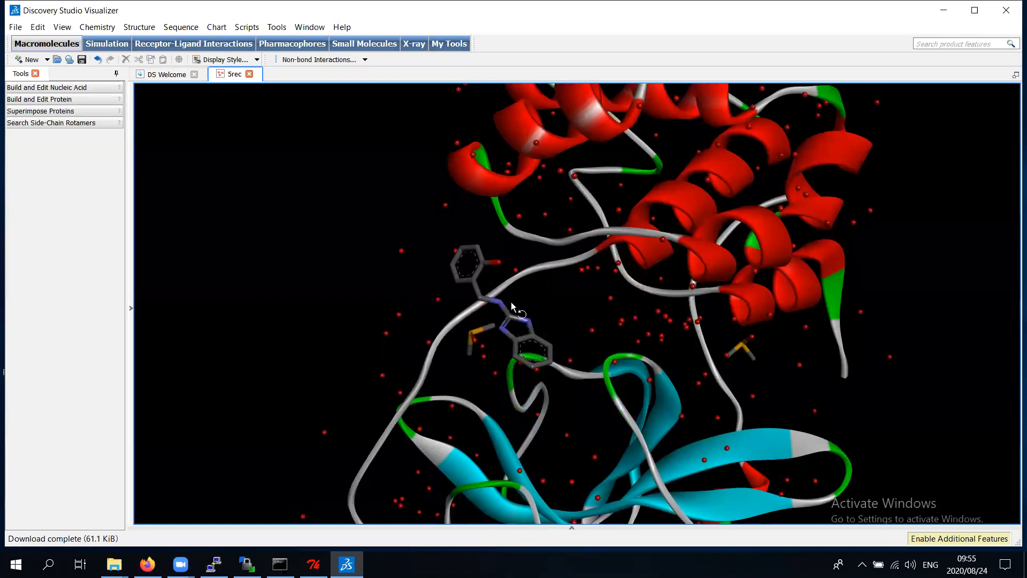
View the attributes of the co-crystallised ligand's linker nitrogen atom N09, keeping the dialog clear of the ligand.
scroll(511, 307, "up", 3)
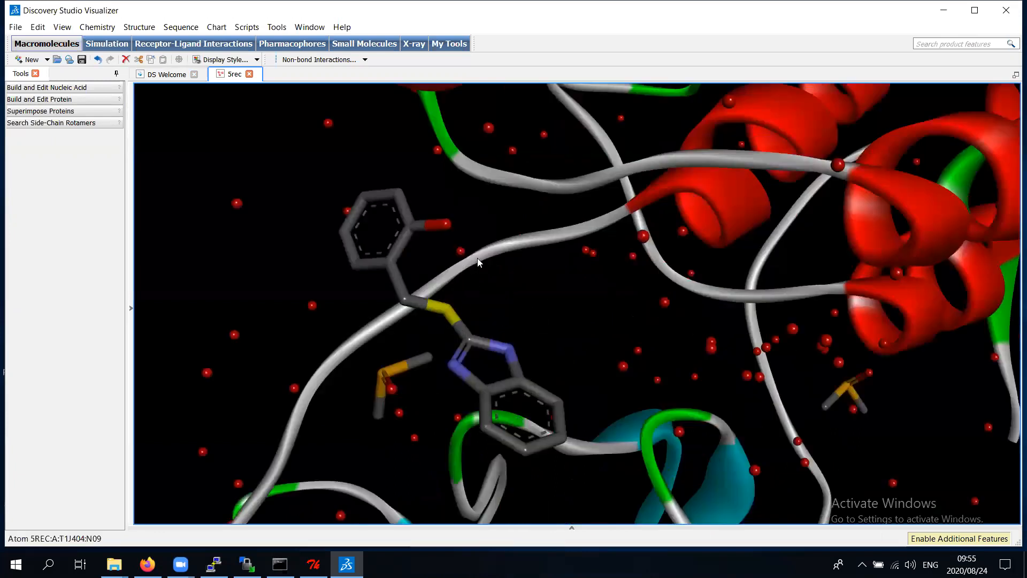
right_click_drag(499, 174, 501, 269)
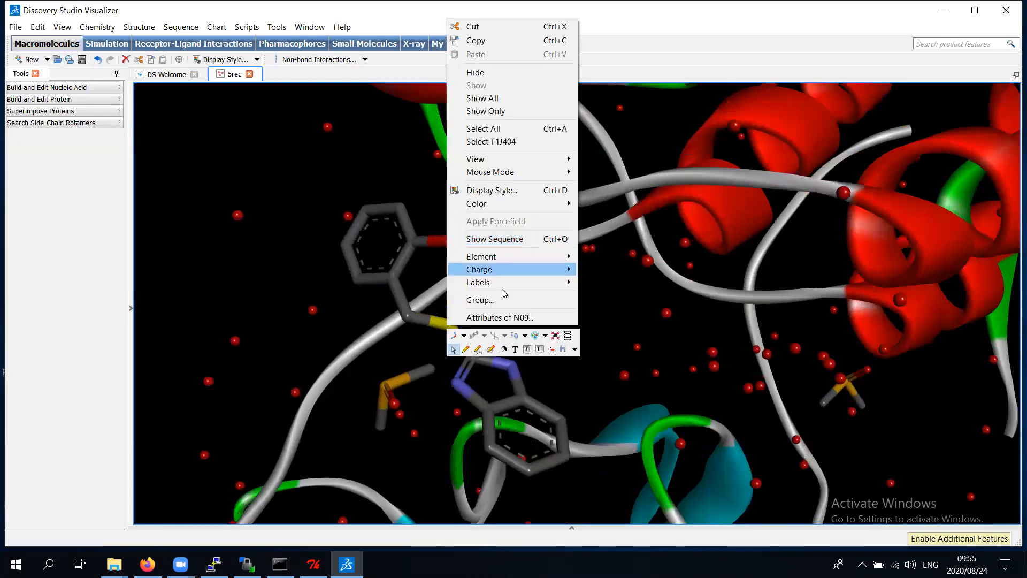
left_click(512, 319)
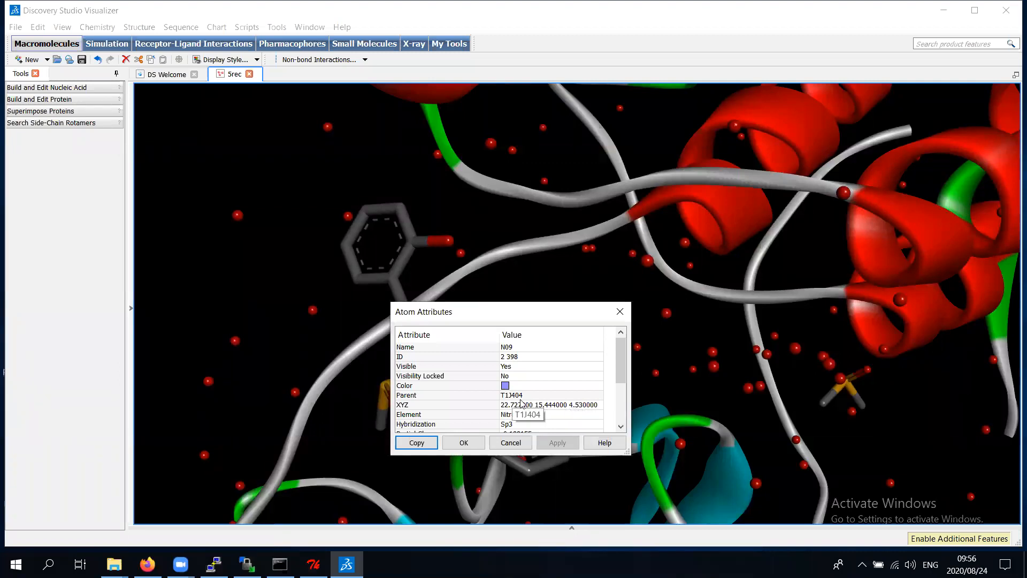
left_click_drag(550, 313, 764, 187)
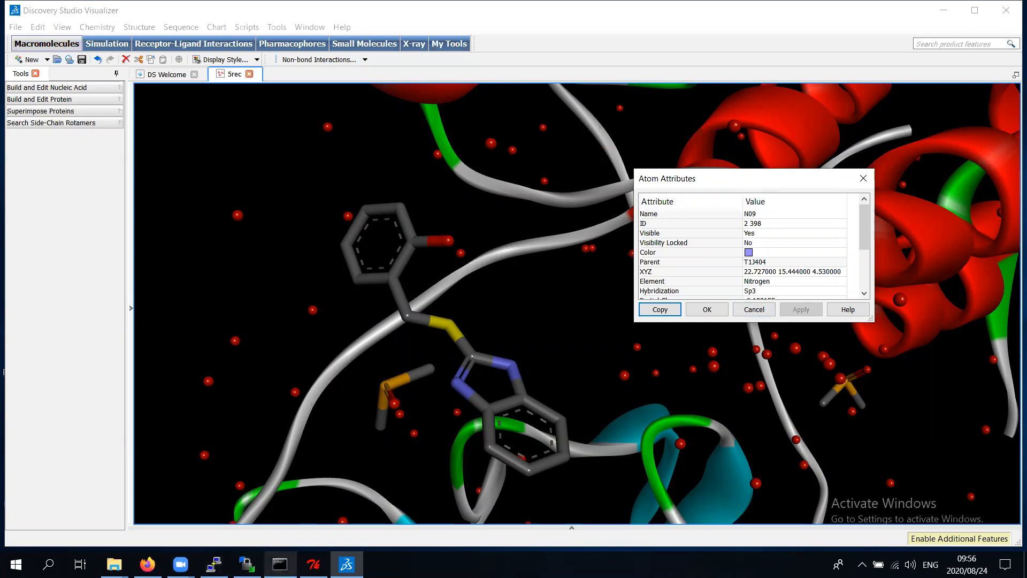
Switch to AutoDockTools and load the receptor file 5rec_A_apo.pdbqt alongside the ligand.
left_click(314, 564)
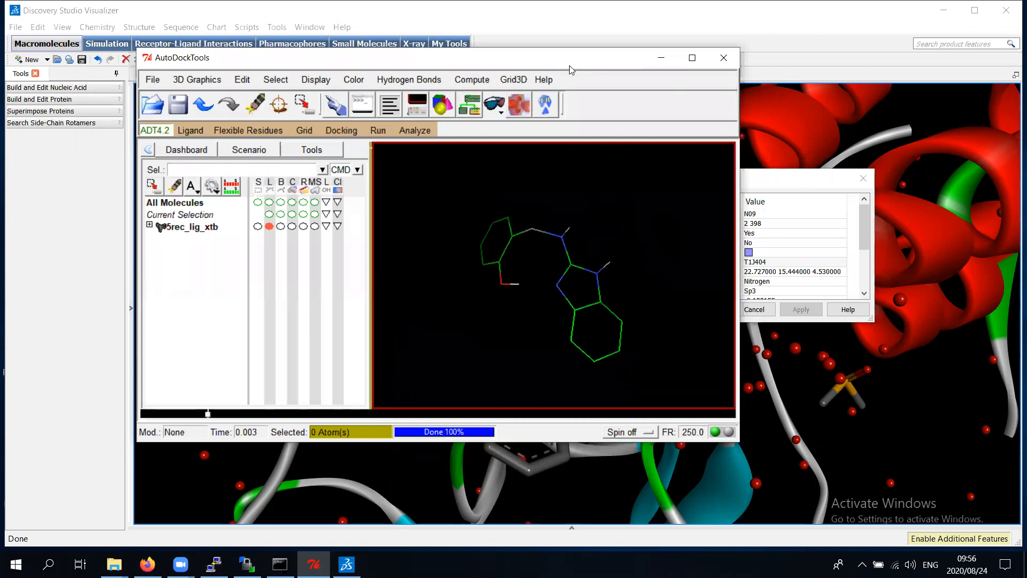
left_click_drag(571, 70, 610, 71)
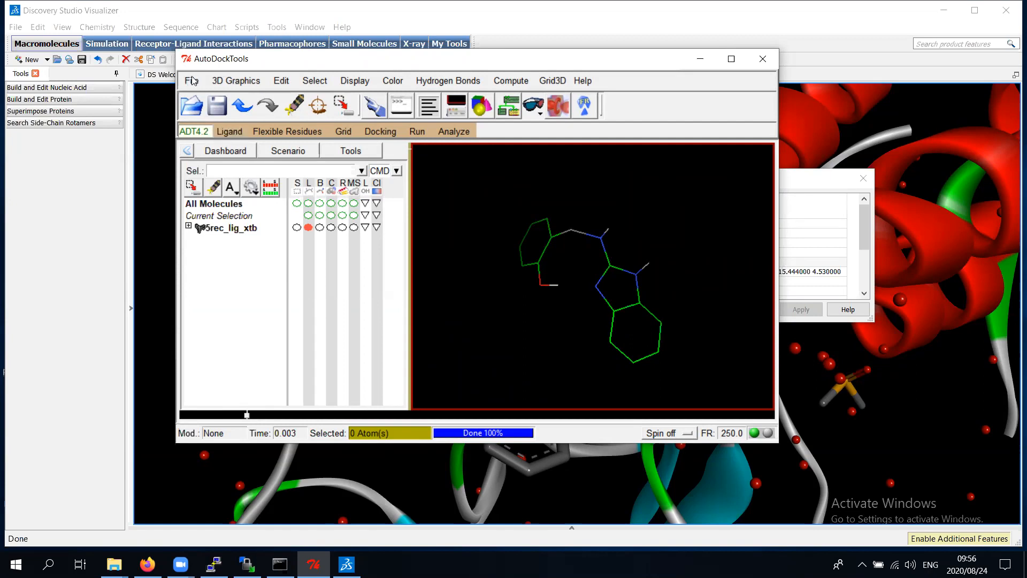
left_click(190, 103)
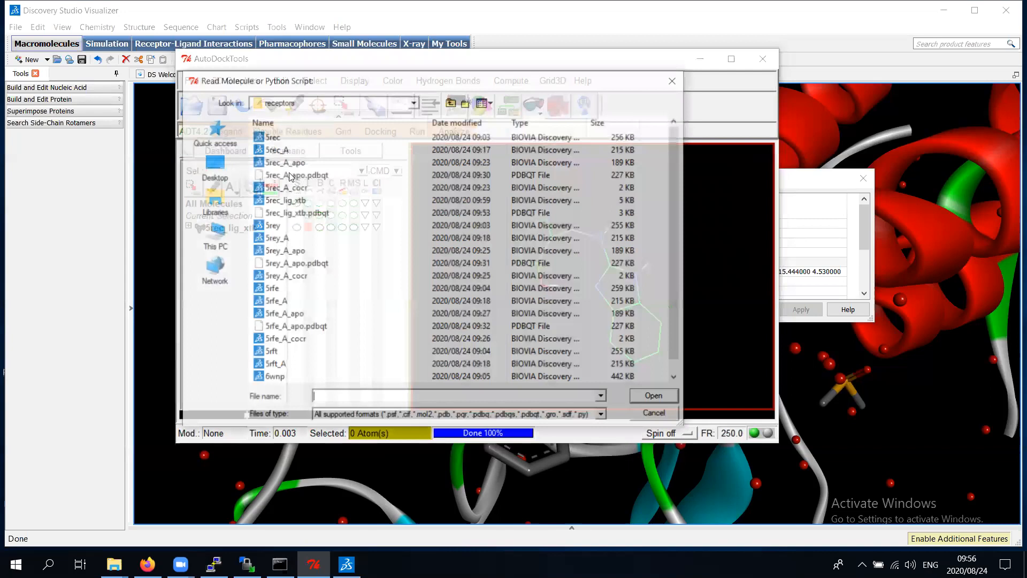
double_click(309, 176)
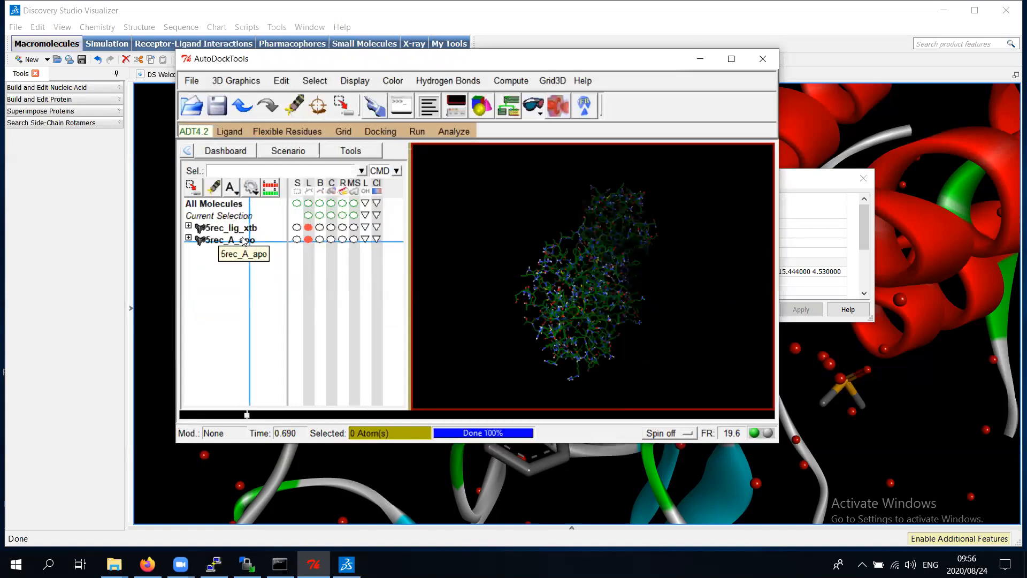
Examine from several angles where the 5rec_lig_xtb ligand sits relative to the 5rec_A_apo receptor.
left_click(236, 228)
left_click(243, 243)
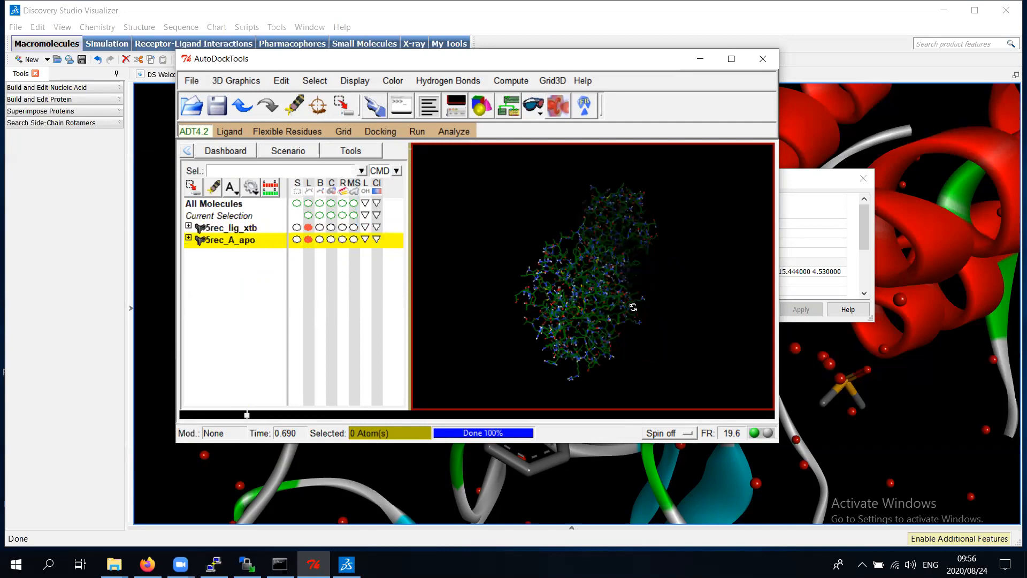
left_click_drag(629, 294, 612, 319)
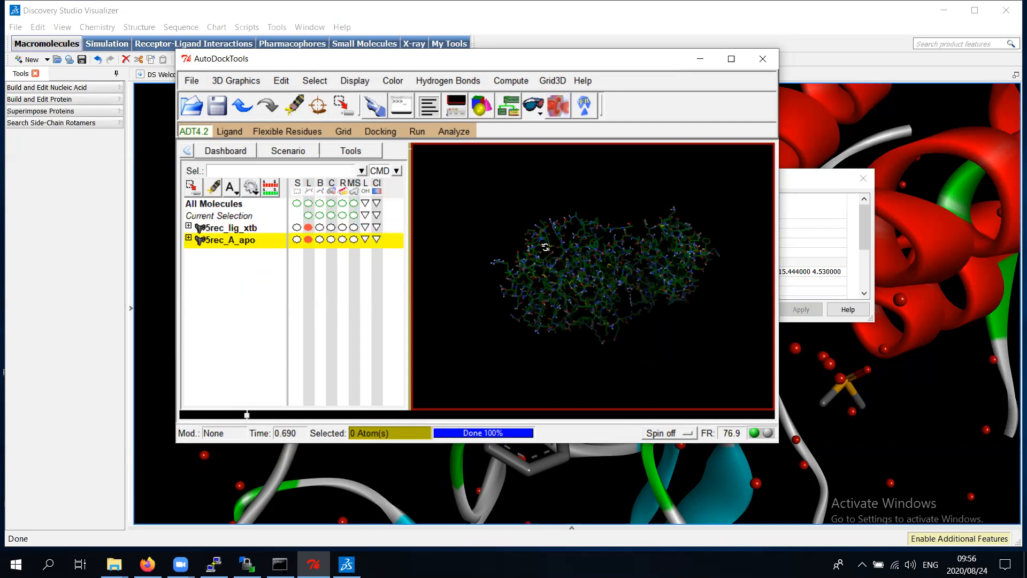
left_click_drag(572, 363, 581, 395)
left_click_drag(594, 235, 561, 254)
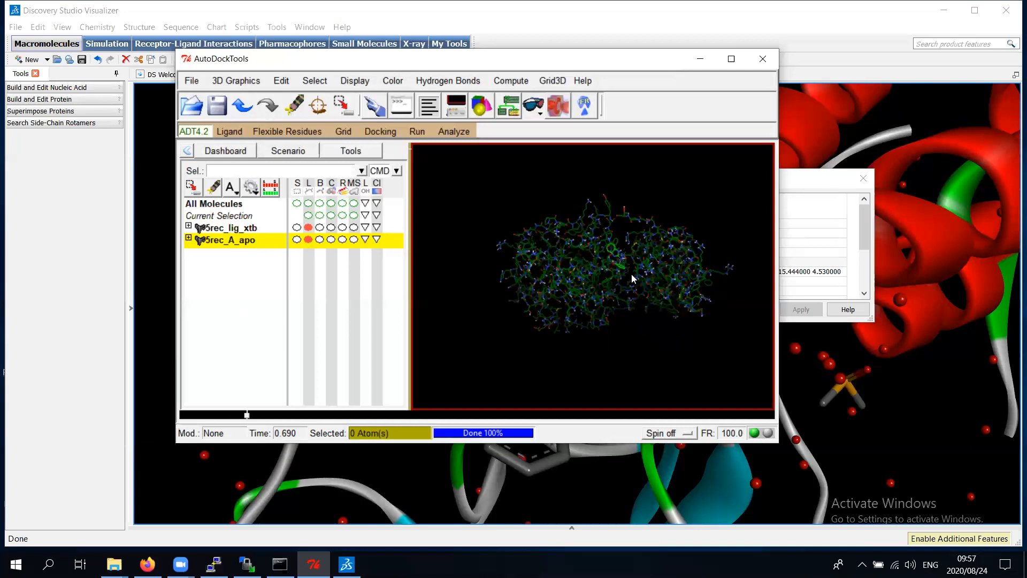
scroll(678, 225, "up", 5)
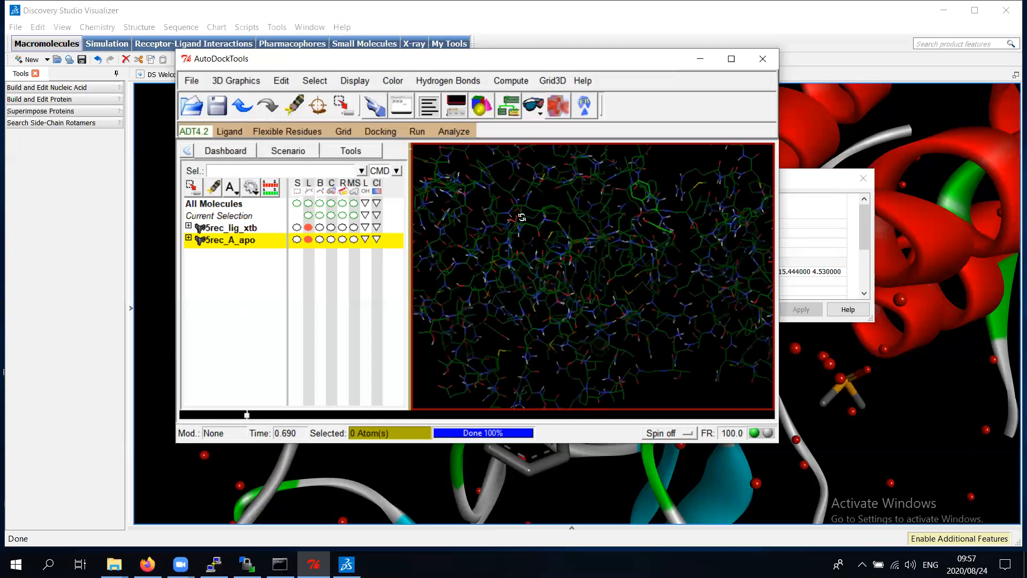
left_click_drag(642, 252, 635, 269)
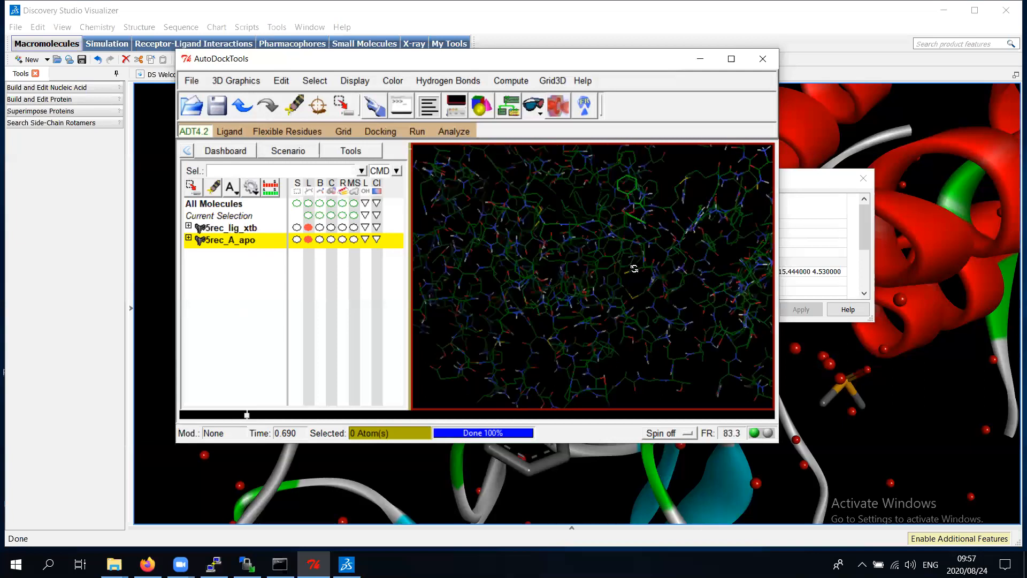
left_click_drag(641, 194, 685, 314)
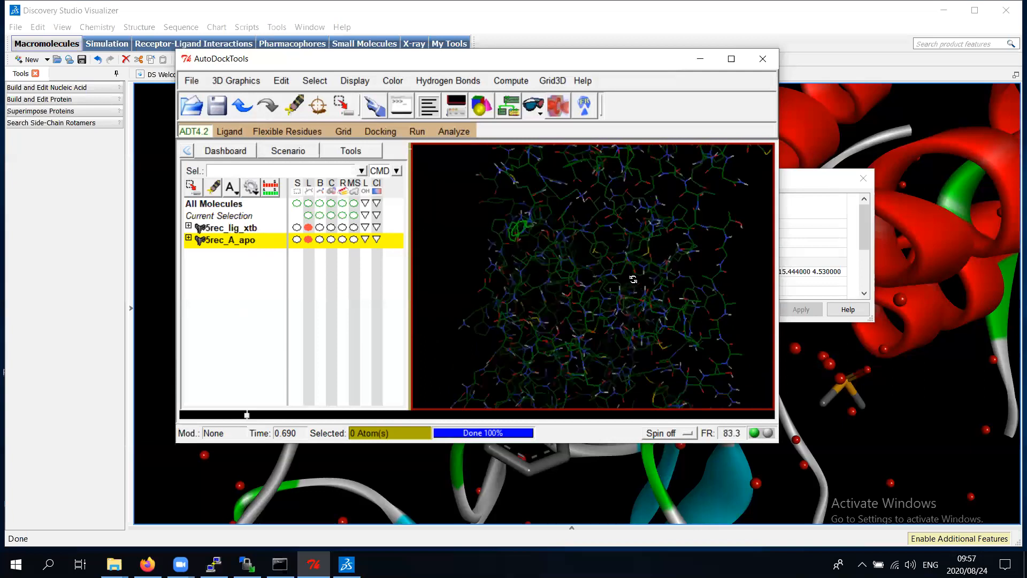
key("r")
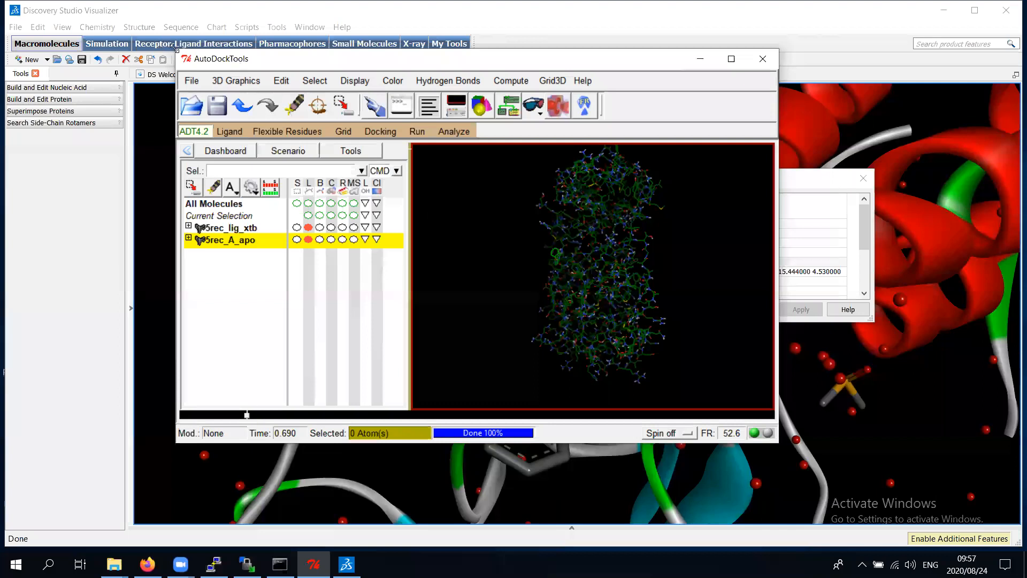
Display the 5rec_lig_xtb ligand as ball-and-stick and CPK spheres and inspect its position in the receptor in an enlarged window.
left_click(232, 205)
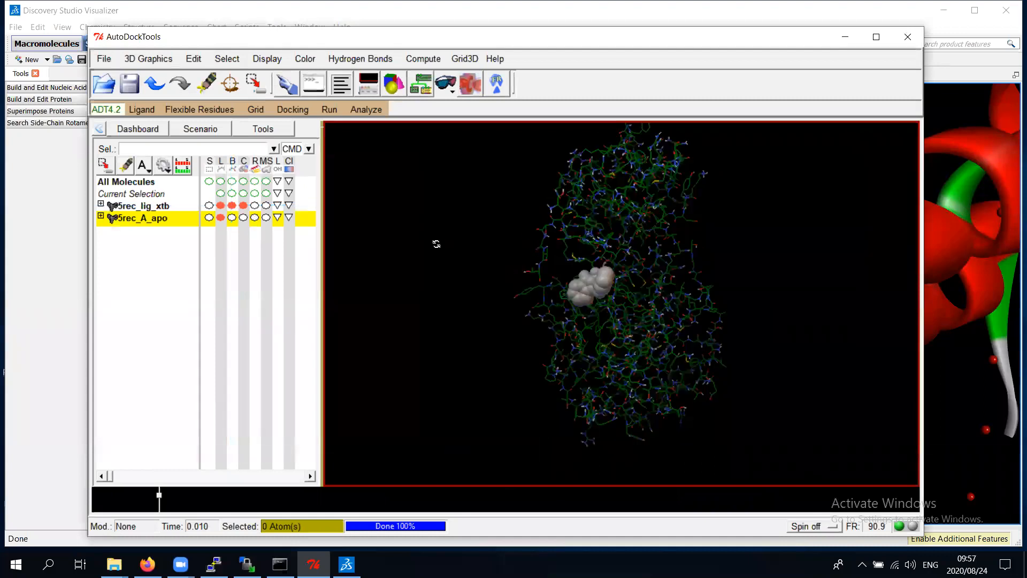
left_click_drag(436, 244, 768, 284)
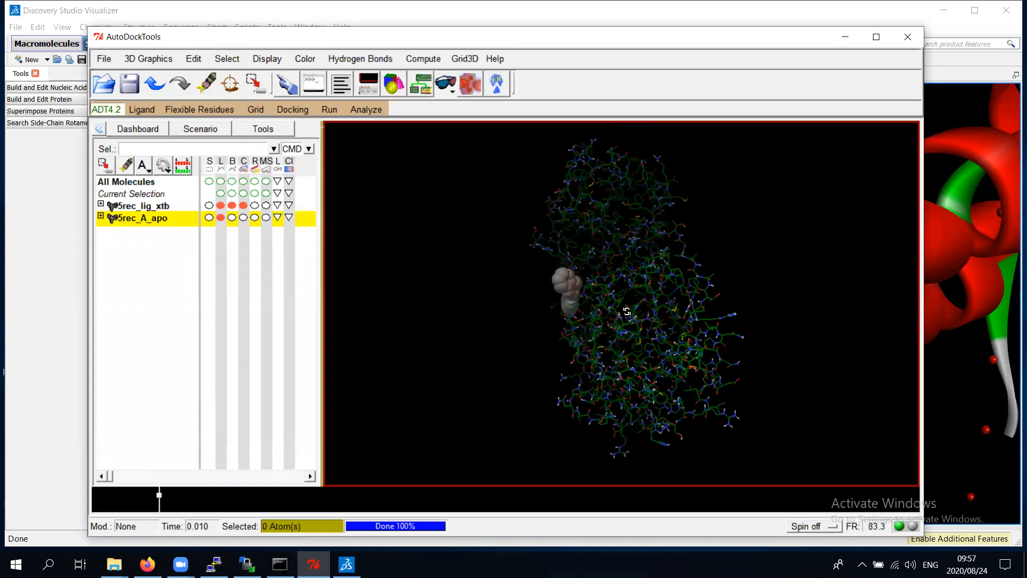
left_click_drag(663, 305, 590, 292)
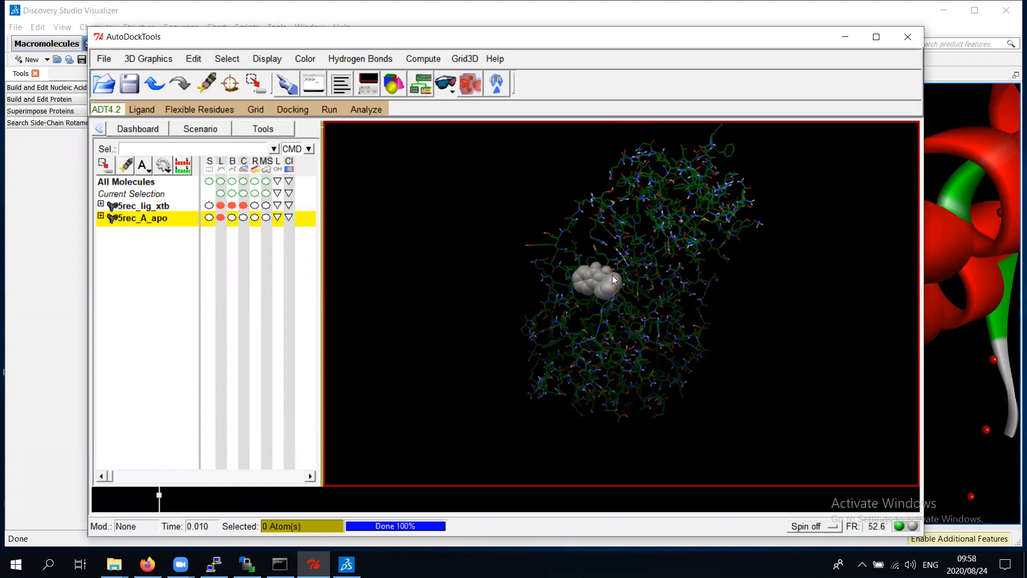
left_click_drag(795, 289, 655, 216)
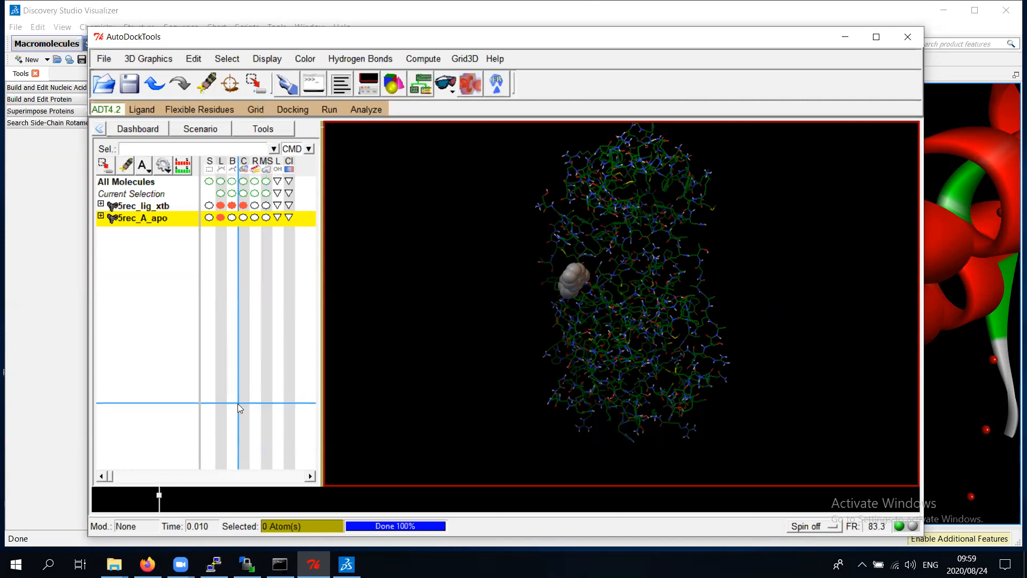
Search the web for autodock in a new Firefox tab, then open and read through the AutoDock home page.
mouse_move(148, 564)
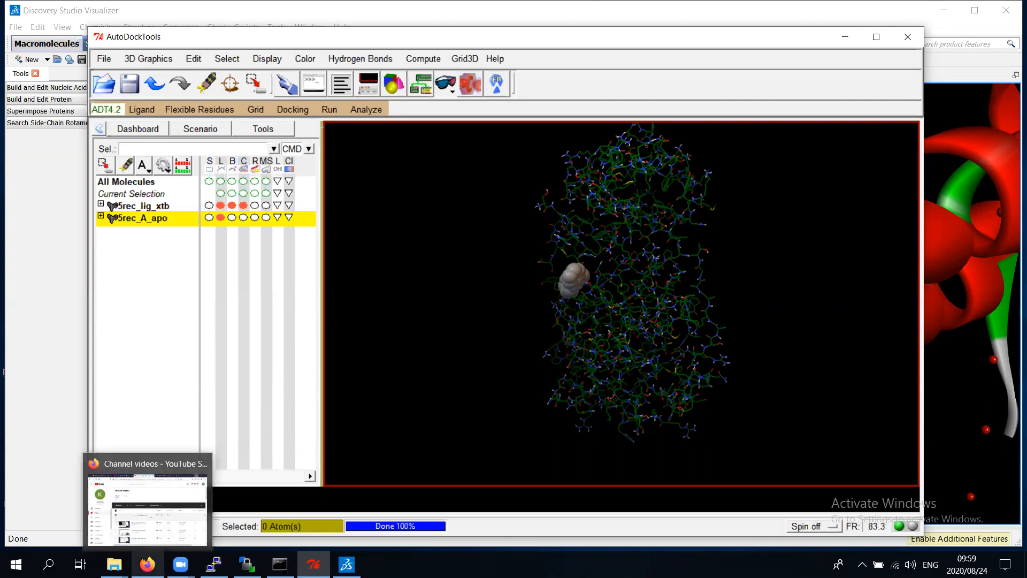
left_click(147, 509)
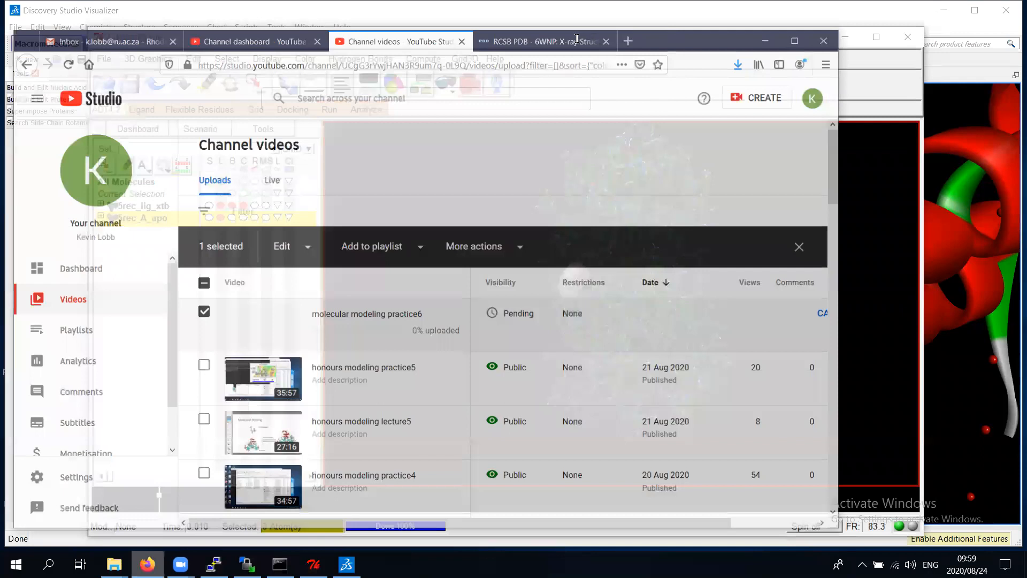
key("ctrl+t")
type("autoi")
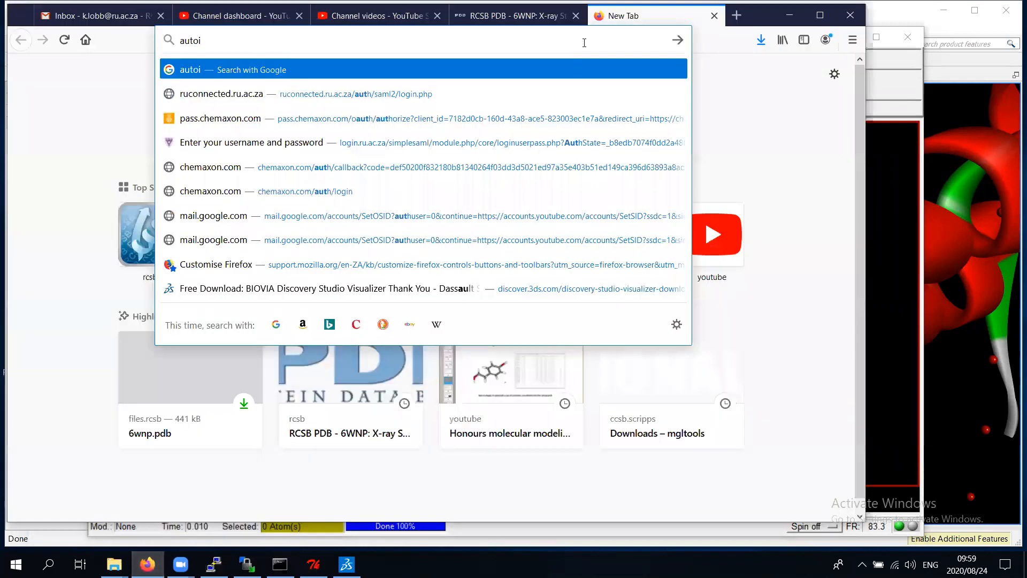
key("BackSpace")
type("dock")
key("Return")
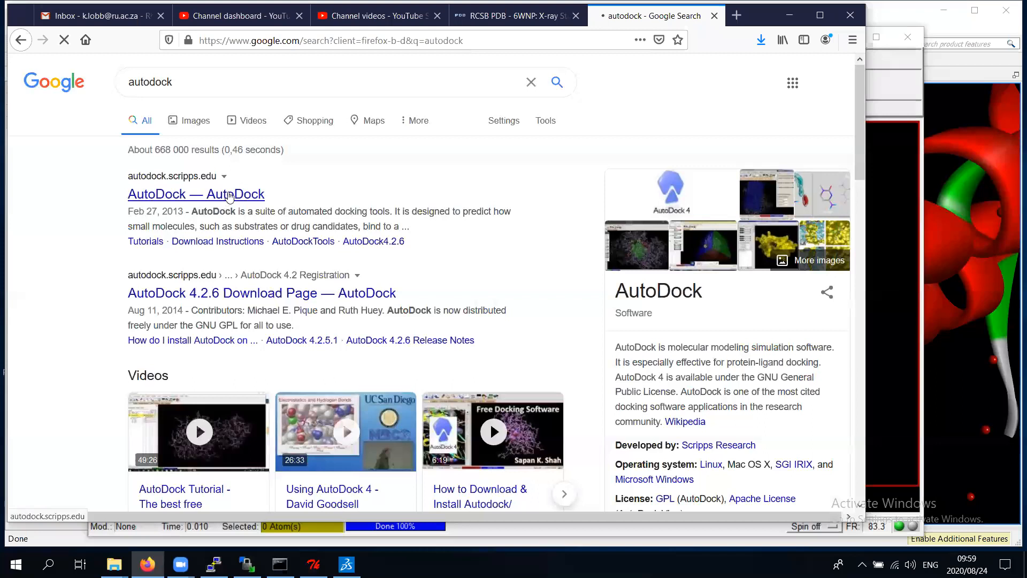
left_click(230, 195)
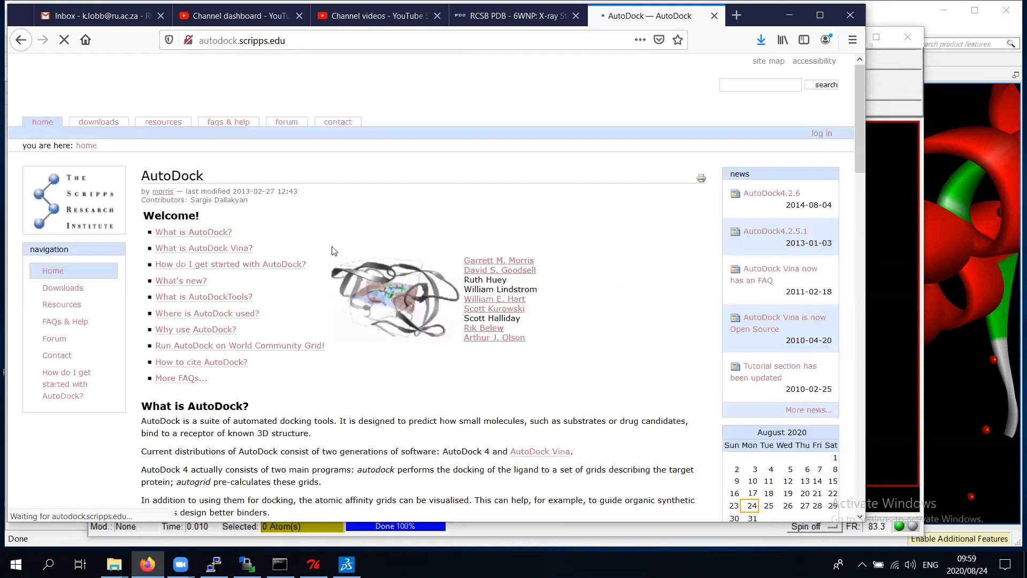
scroll(334, 251, "down", 15)
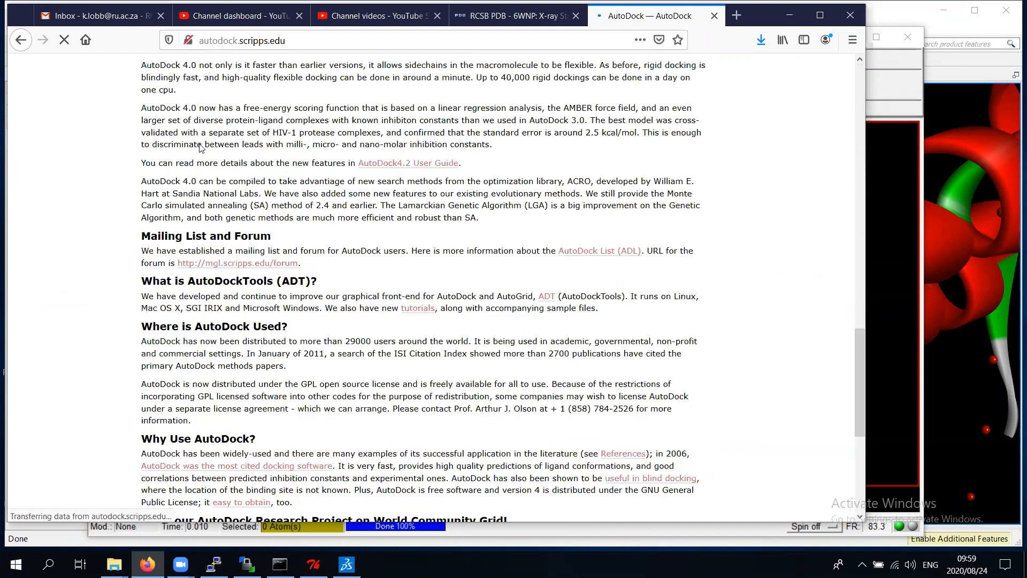
Find the AutoDock 4.2.6 downloads and save the Windows installer autodocksuite-4.2.6.i86Windows.exe in the receptors folder.
left_click(70, 291)
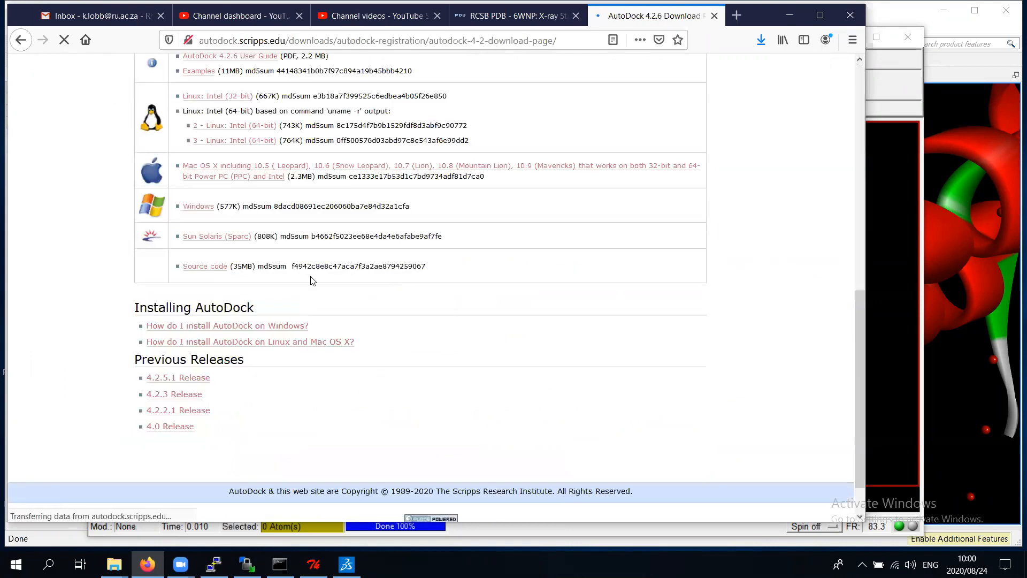
scroll(337, 296, "up", 4)
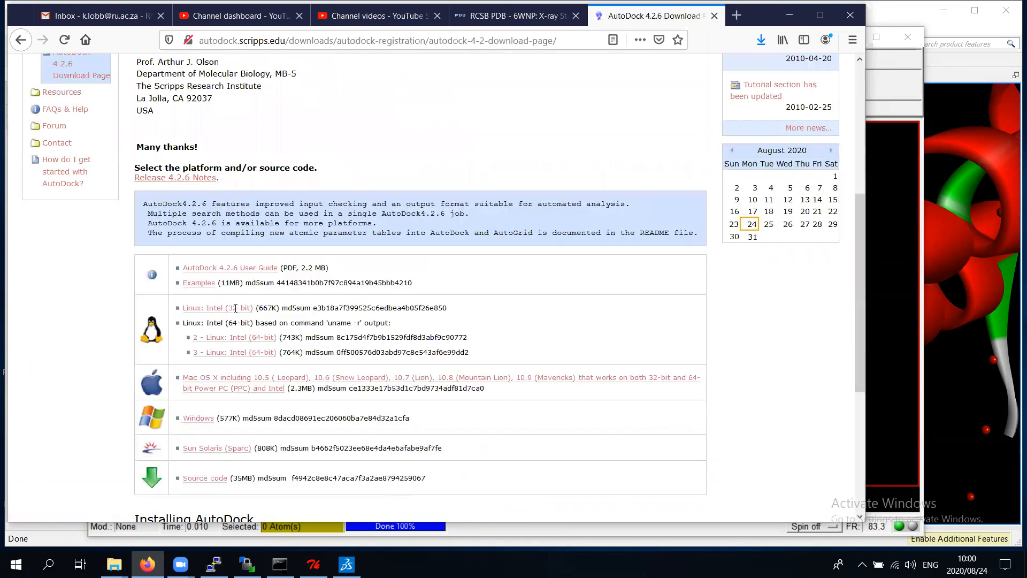
scroll(204, 209, "down", 4)
left_click(204, 209)
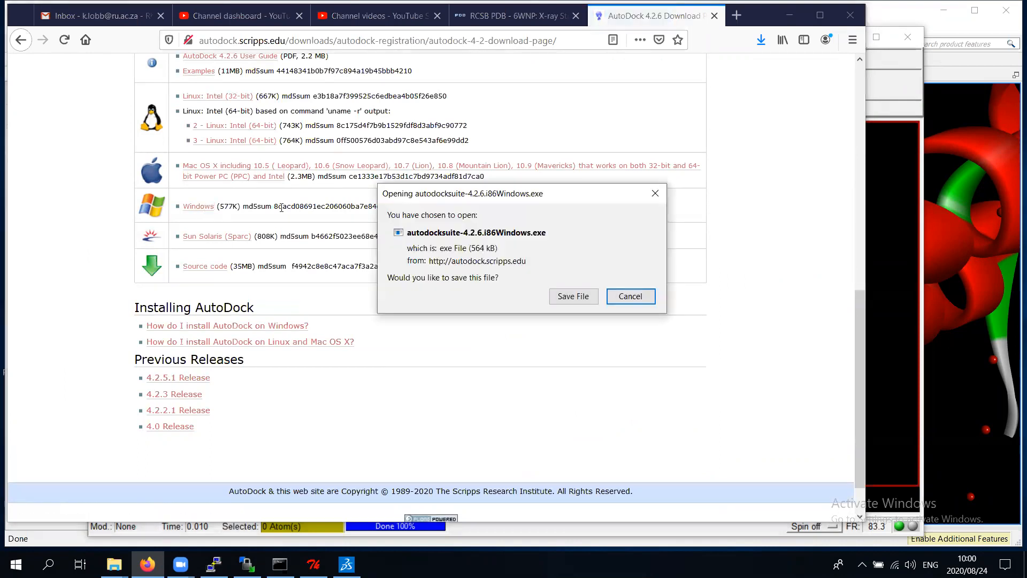
left_click(571, 297)
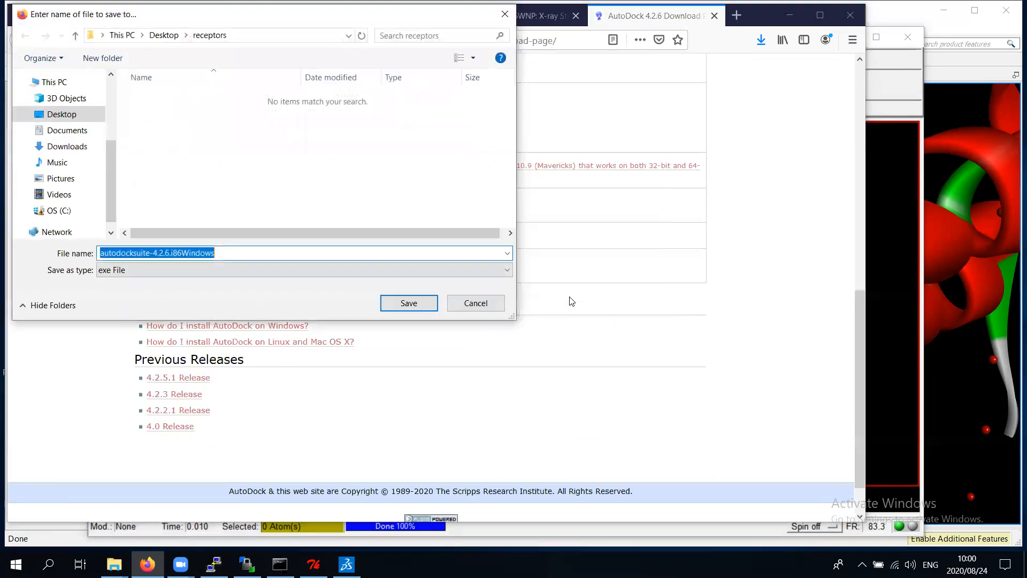
left_click(409, 304)
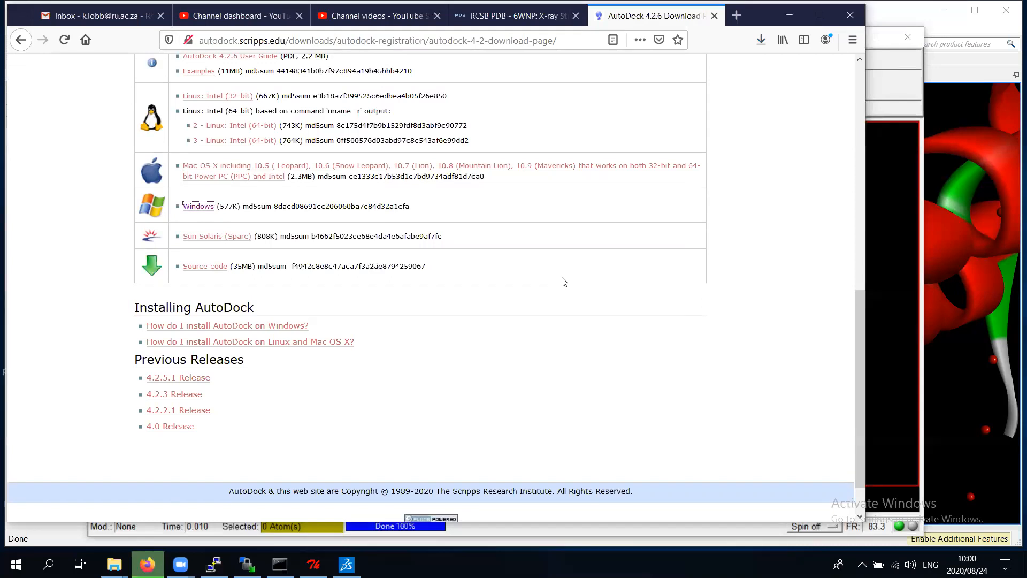
Launch the downloaded autodocksuite-4.2.6.i86Windows.exe installer and allow it to run.
left_click(759, 40)
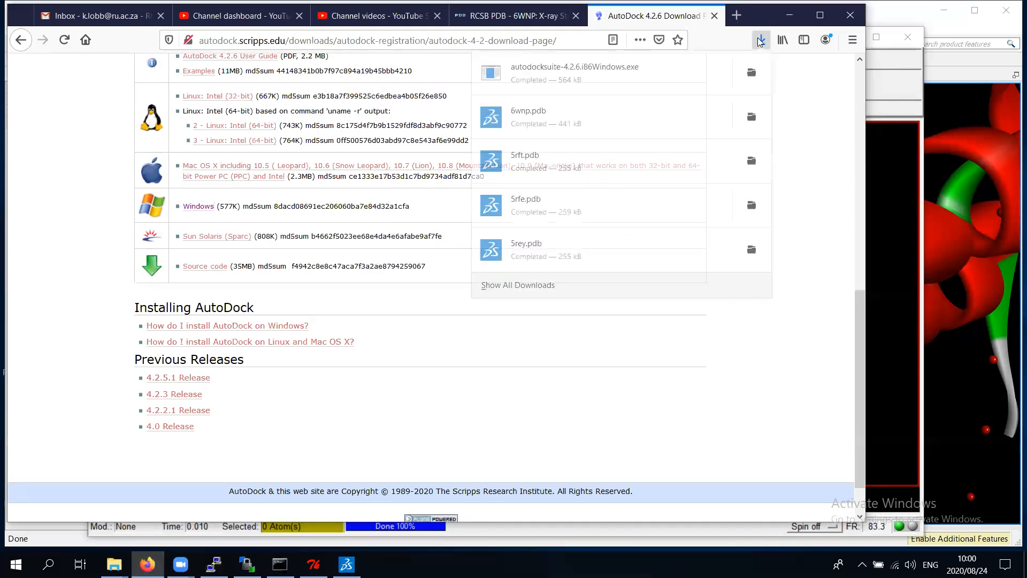
left_click(589, 69)
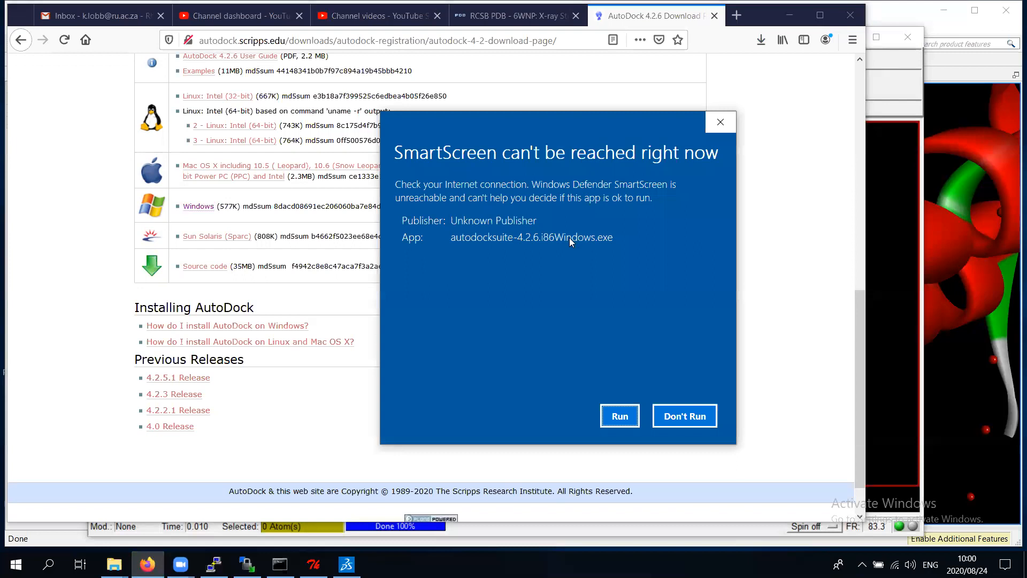
left_click(619, 415)
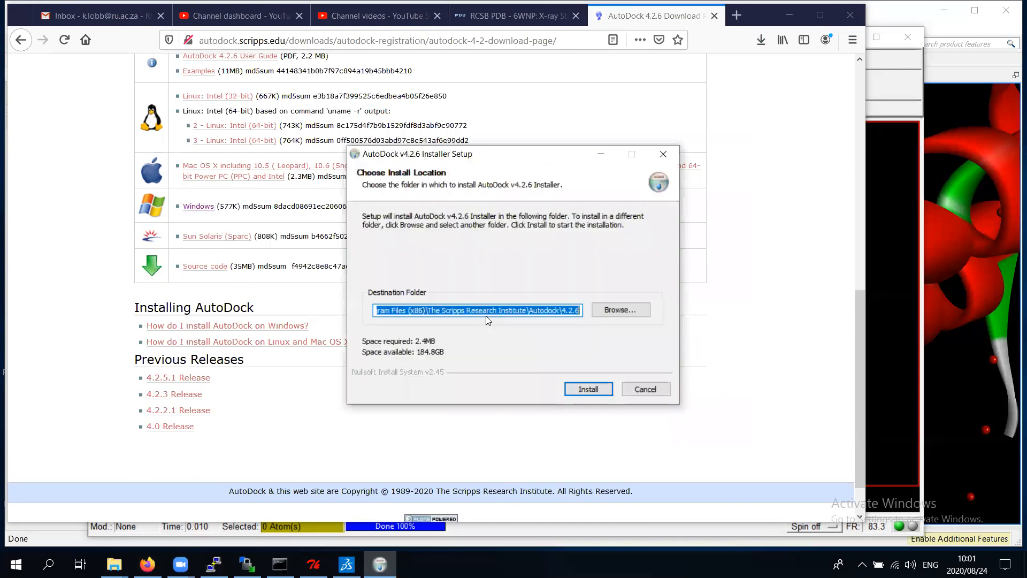
Review the full destination folder path, install AutoDock 4.2.6 in that default location and close the installer.
left_click(418, 310)
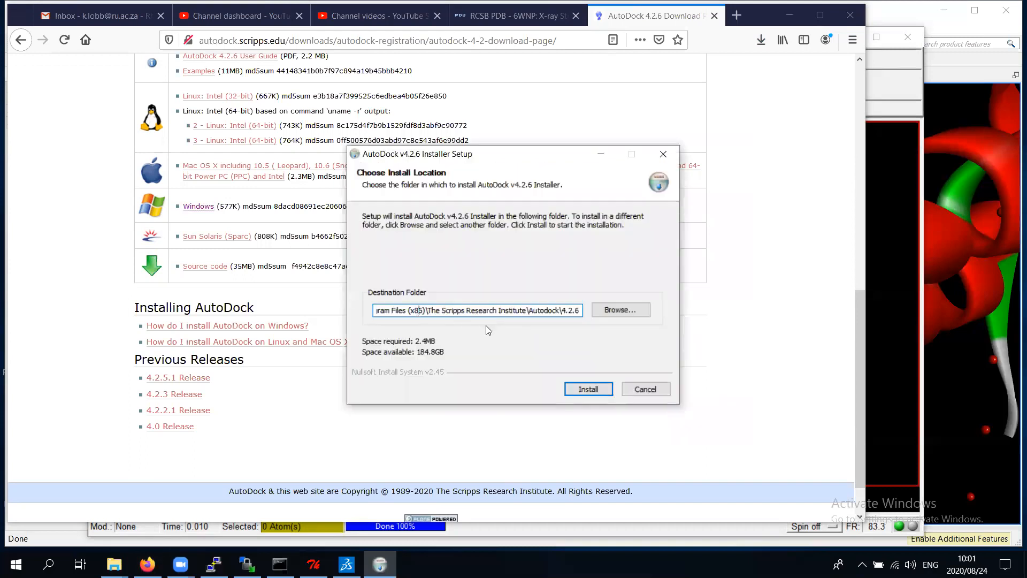
key("Home")
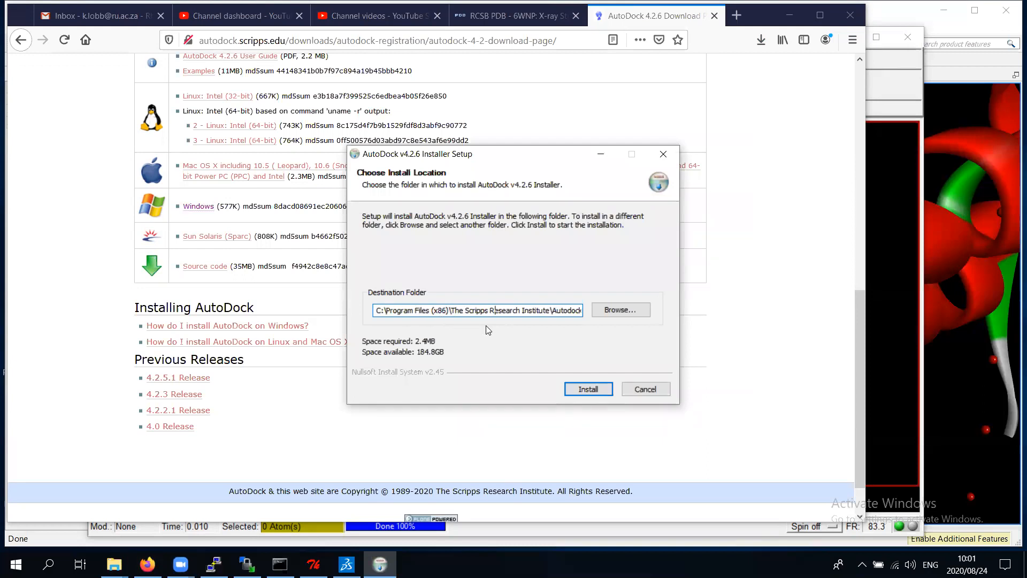
key("Right")
key("Right")
key("Right")
key("Right")
key("Right")
key("Right")
key("Right")
key("Right")
key("Right")
key("Right")
key("Right")
key("Right")
key("Right")
key("Right")
key("Right")
key("Right")
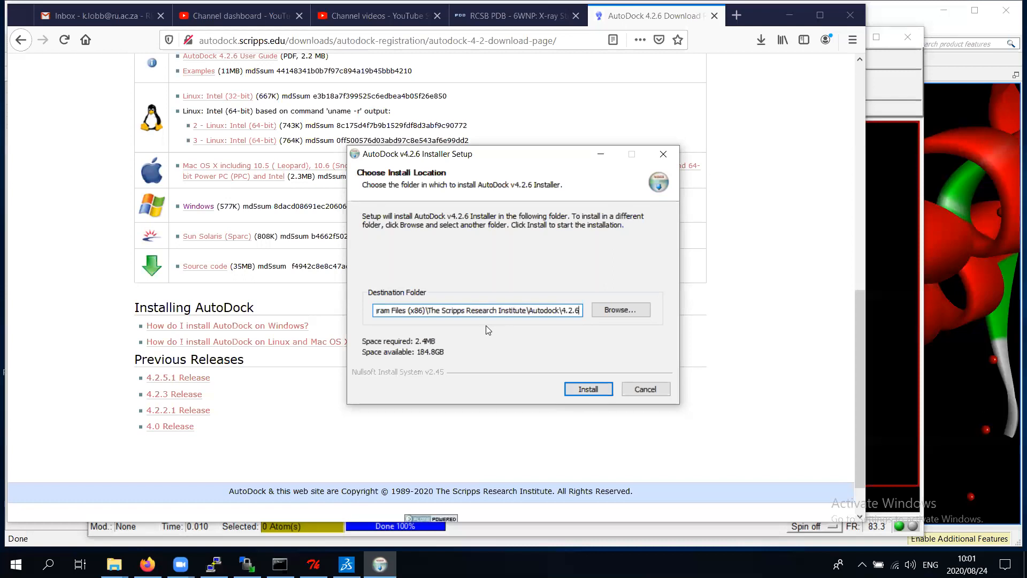
left_click(586, 390)
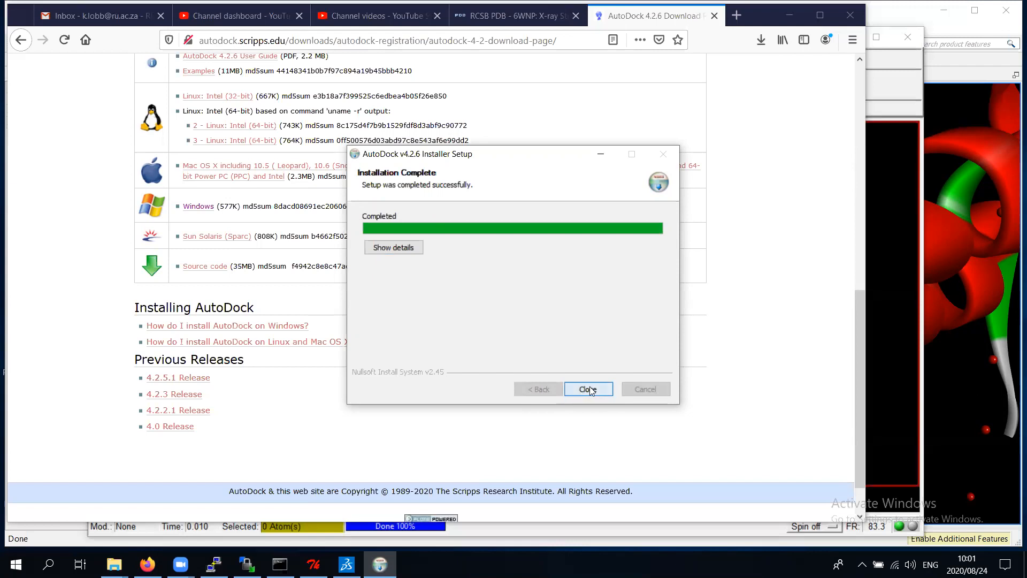
left_click(590, 388)
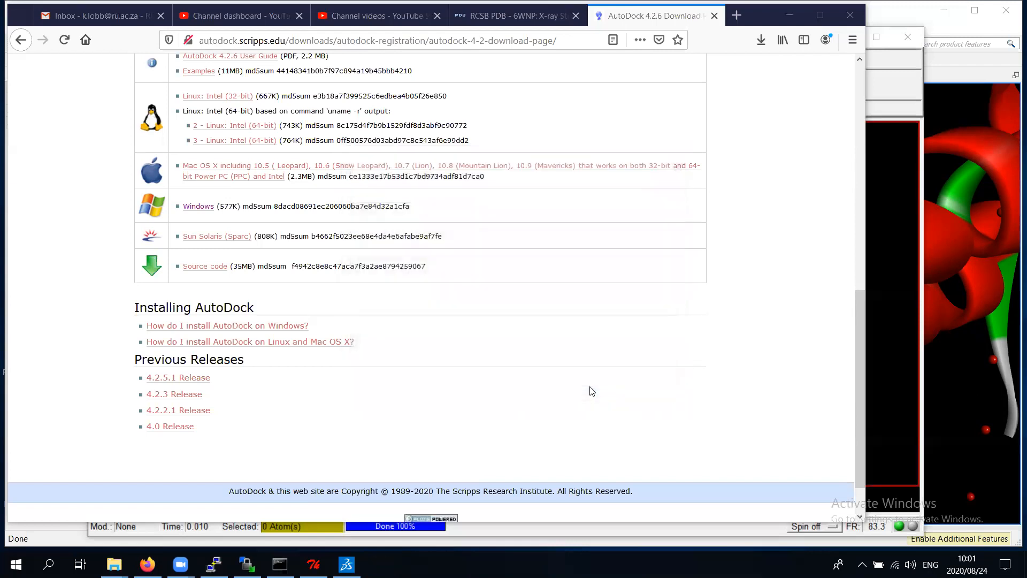
Return to AutoDockTools and choose 5rec_A_apo as the grid macromolecule, preserving its existing charges.
left_click(790, 16)
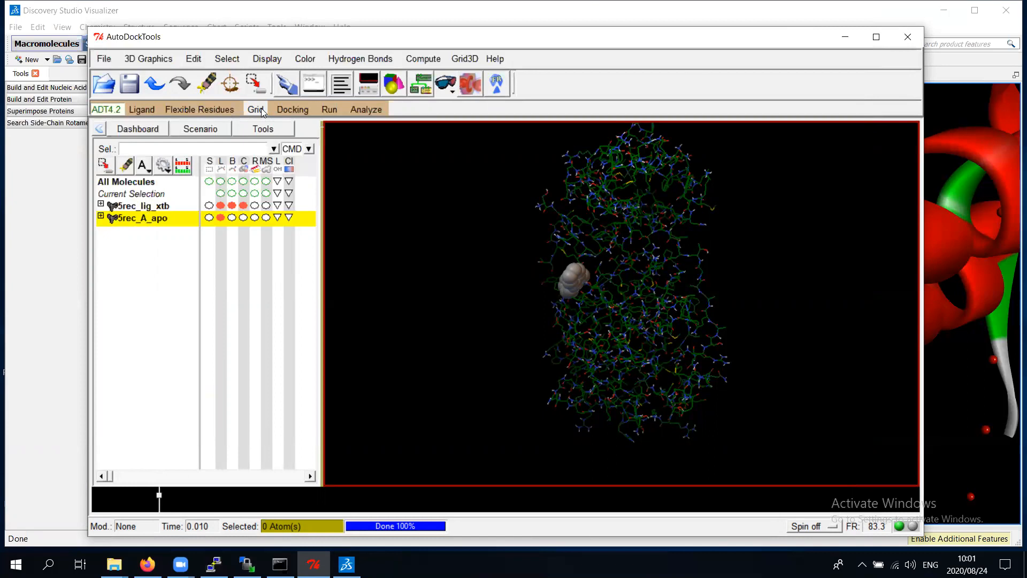
left_click(257, 110)
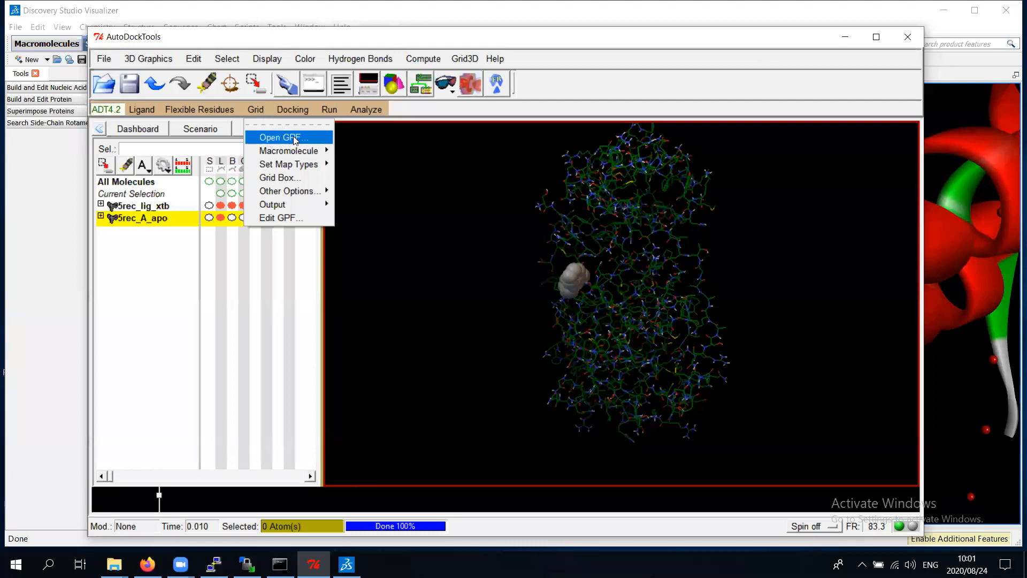
mouse_move(258, 152)
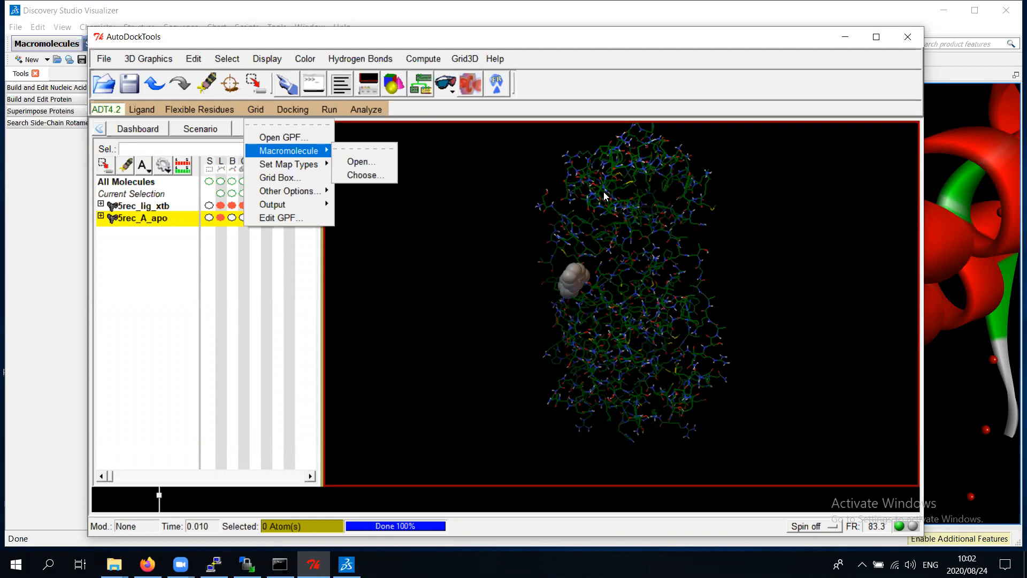
left_click(373, 176)
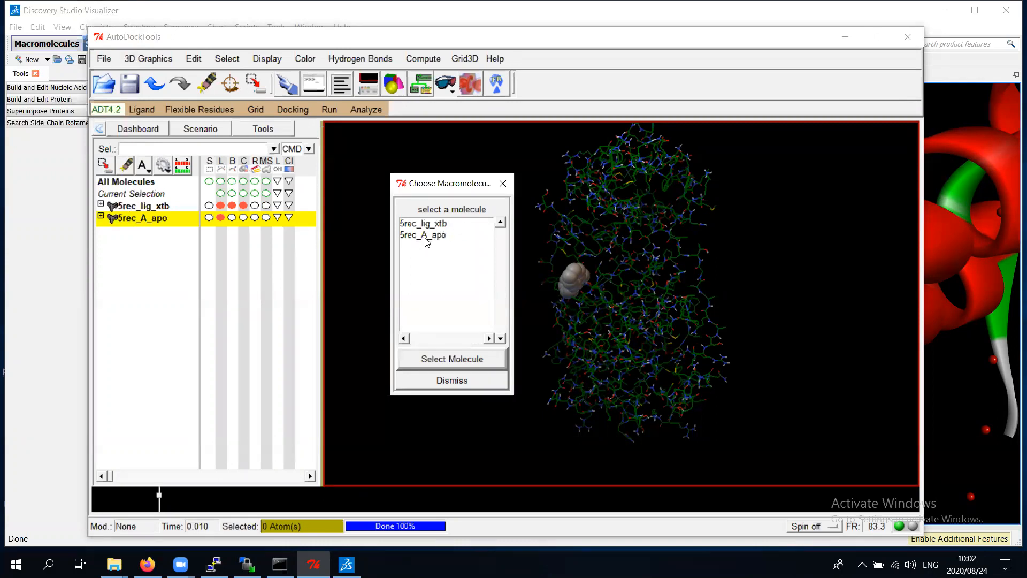
left_click(427, 236)
left_click(454, 358)
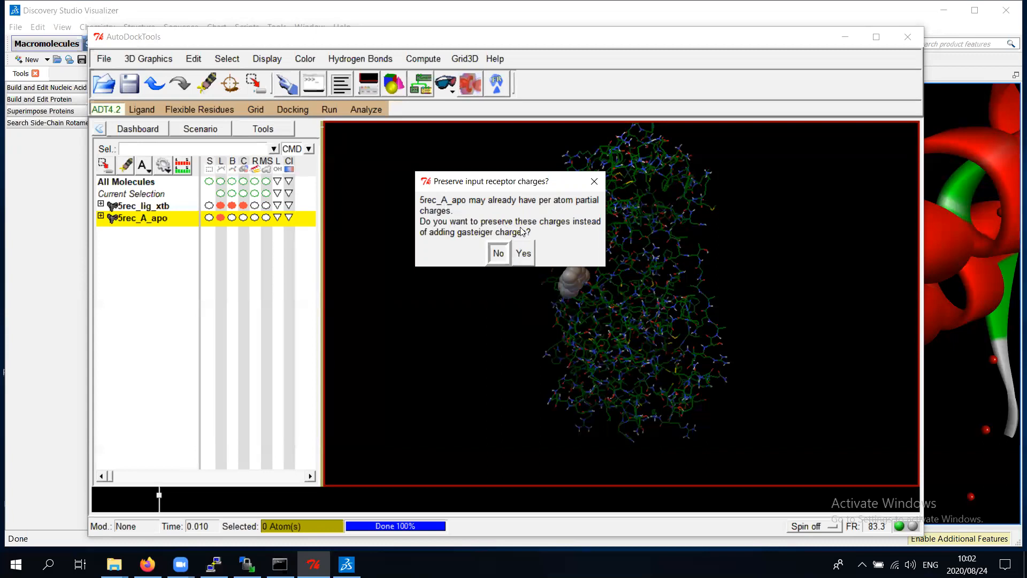
left_click(527, 257)
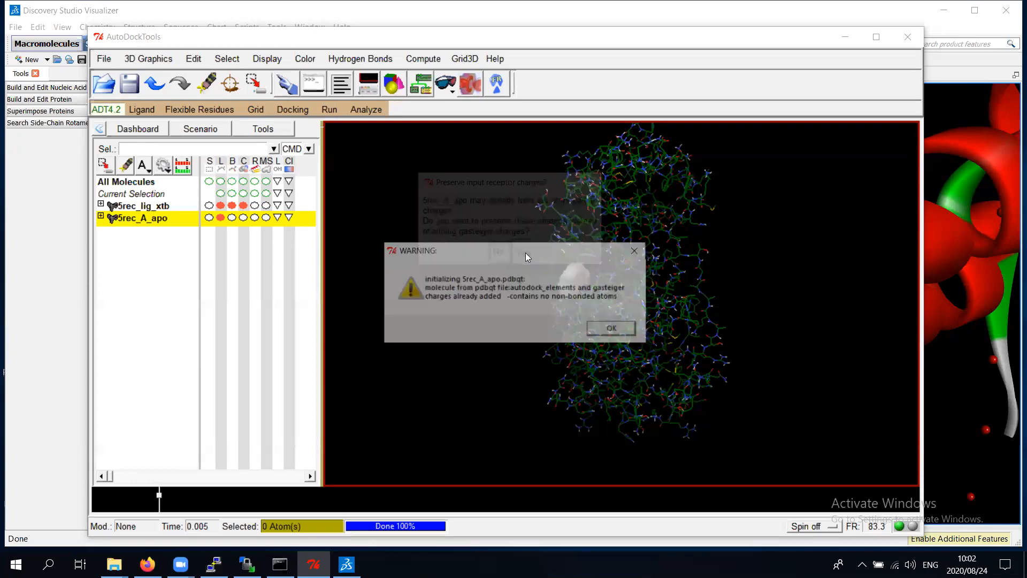
left_click(613, 328)
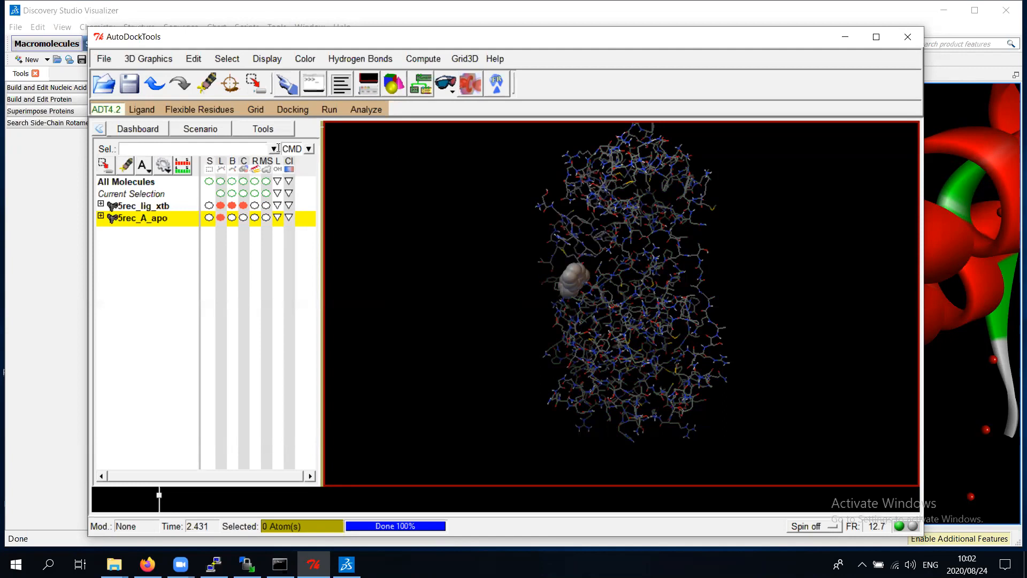
Set the grid map types by choosing 5rec_lig_xtb as the ligand.
left_click(255, 110)
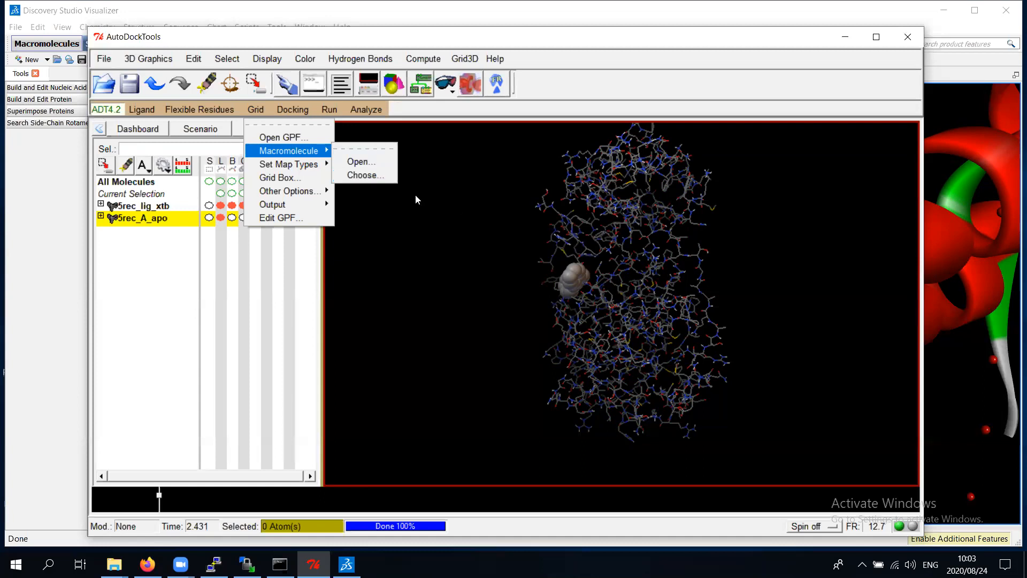
mouse_move(292, 166)
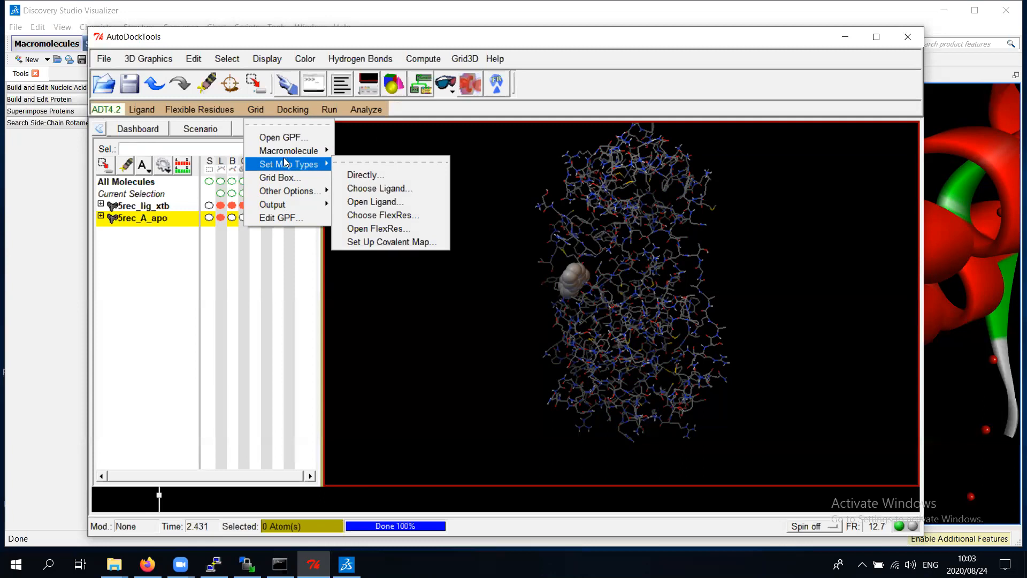
mouse_move(291, 164)
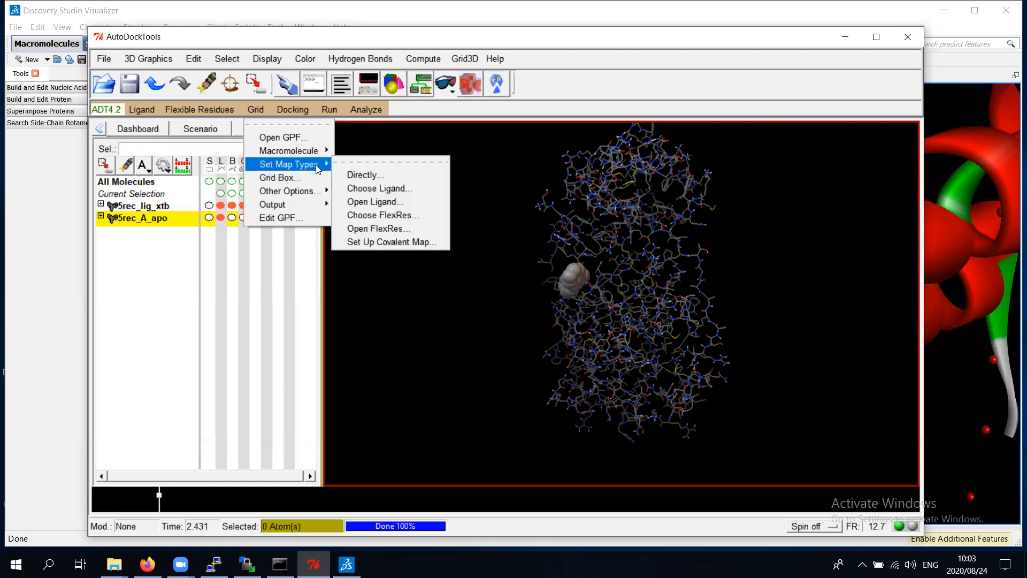
left_click(375, 188)
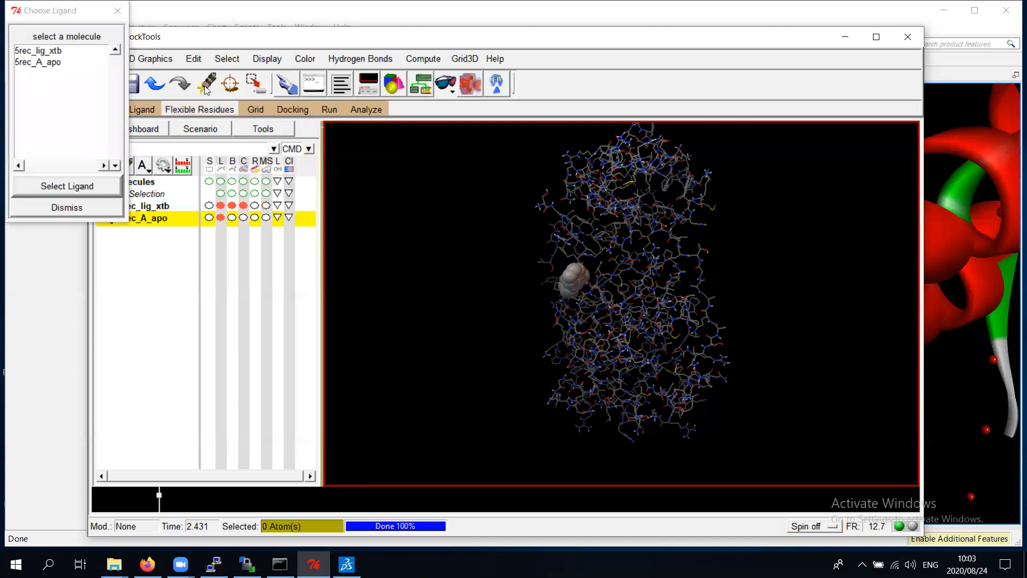
left_click(73, 16)
left_click_drag(74, 16, 490, 194)
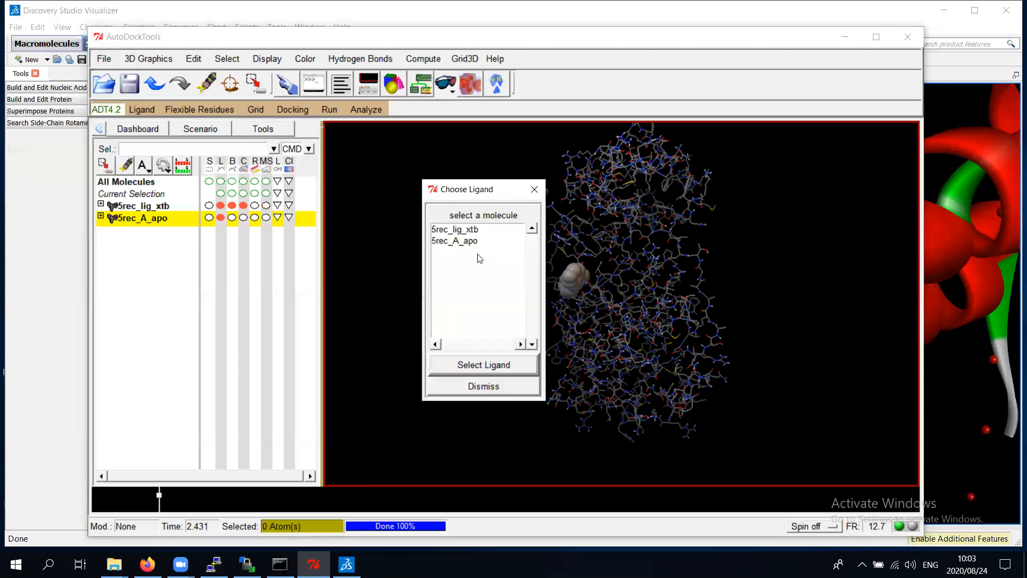
left_click(458, 231)
left_click(483, 365)
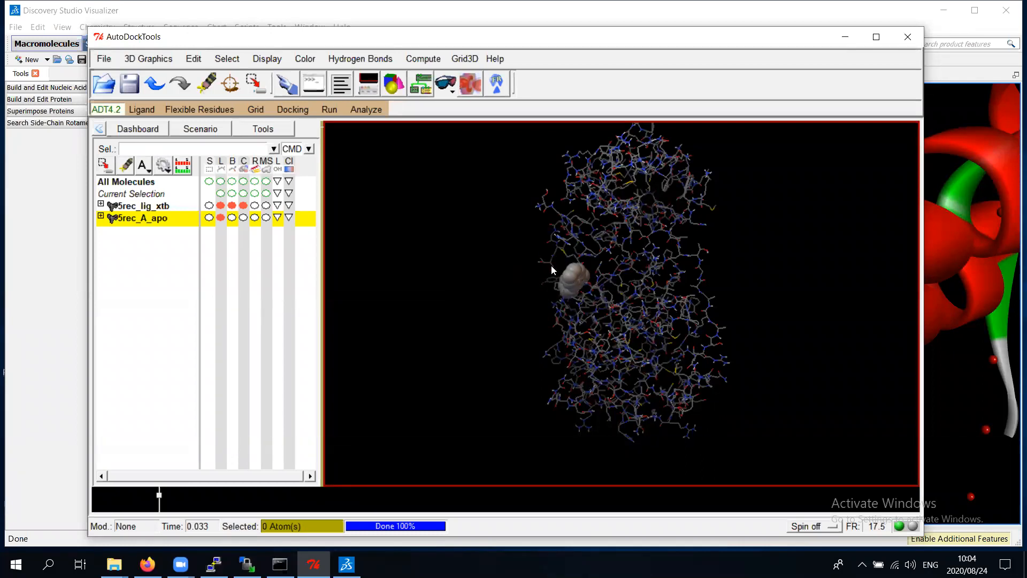
Open the grid box settings and offset the box centre by about 0.778 in x, 1.472 in y and 0.972 in z.
left_click(257, 110)
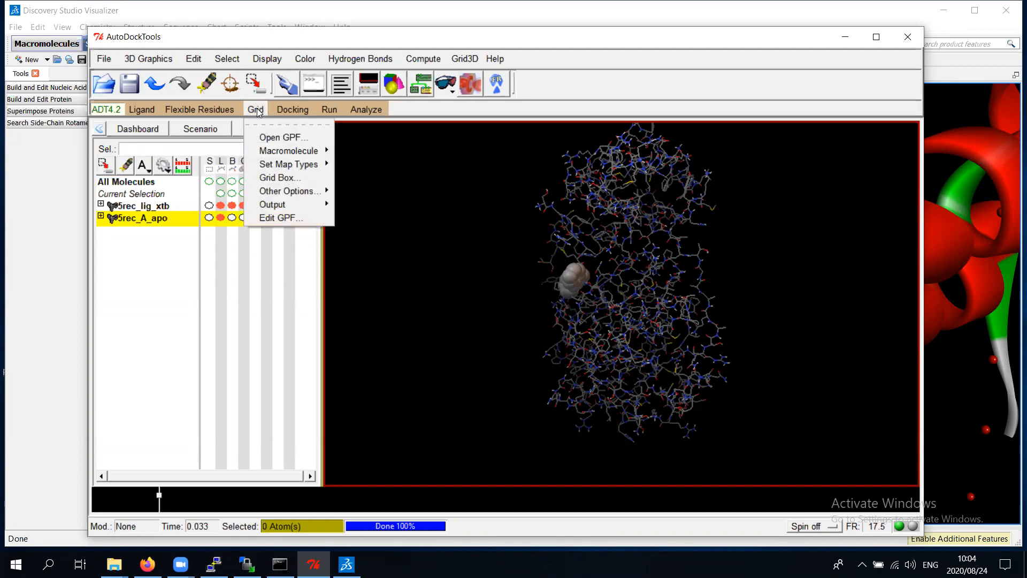
left_click(286, 178)
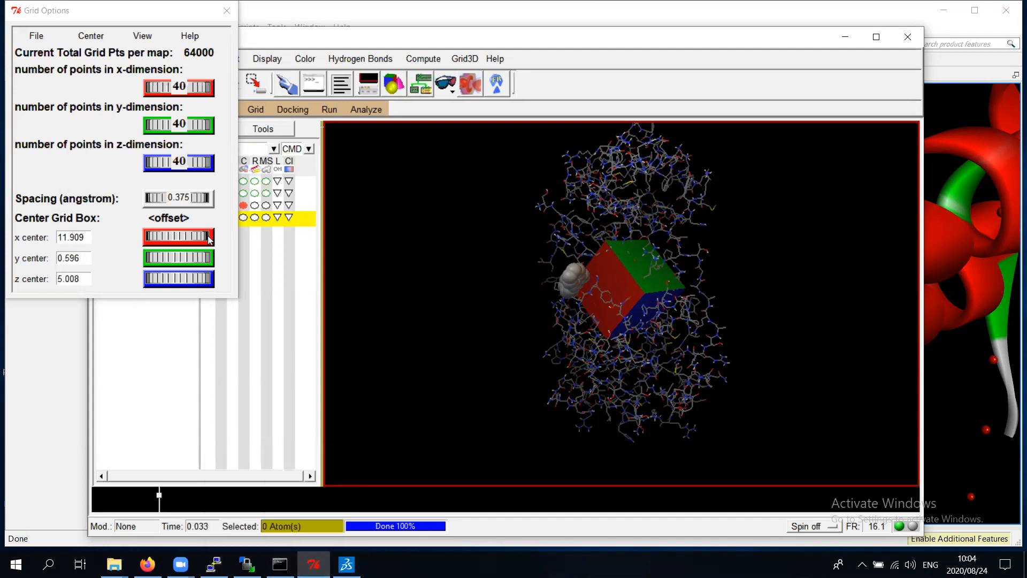
left_click_drag(176, 238, 193, 282)
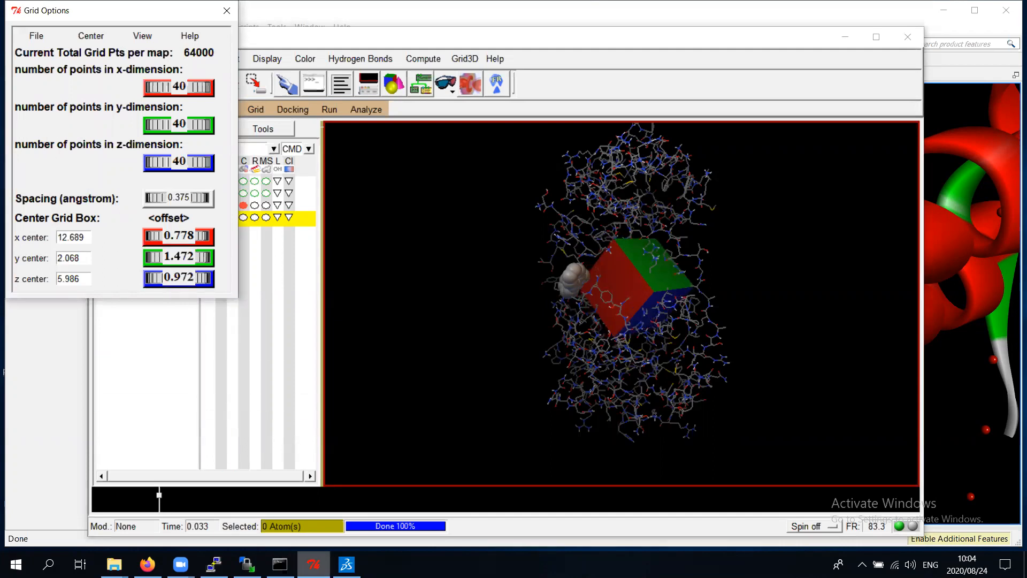
Look up atom N09's XYZ coordinates in Discovery Studio Visualizer and set the grid box x centre to 22.7 in AutoDockTools.
left_click(347, 564)
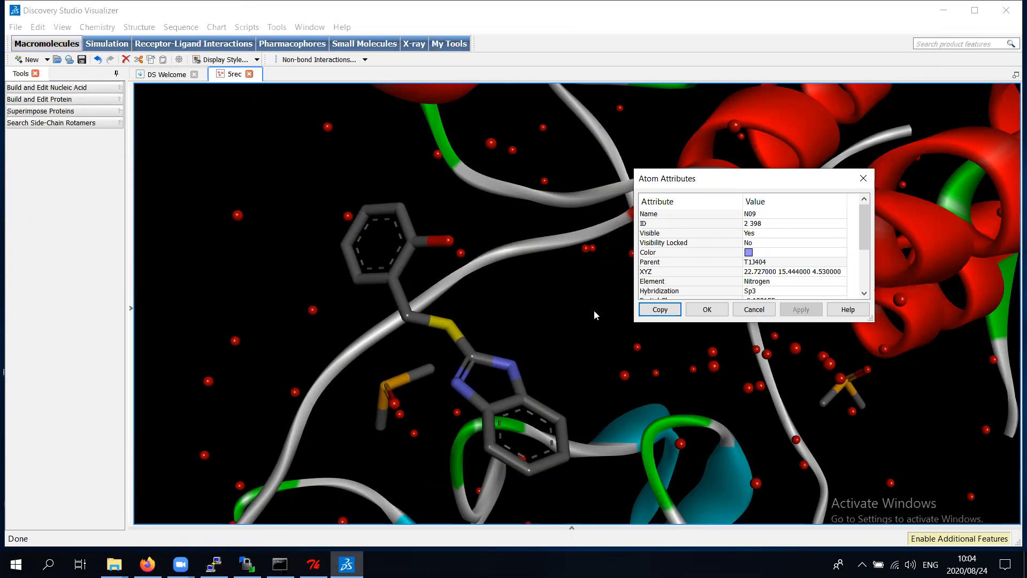
mouse_move(313, 564)
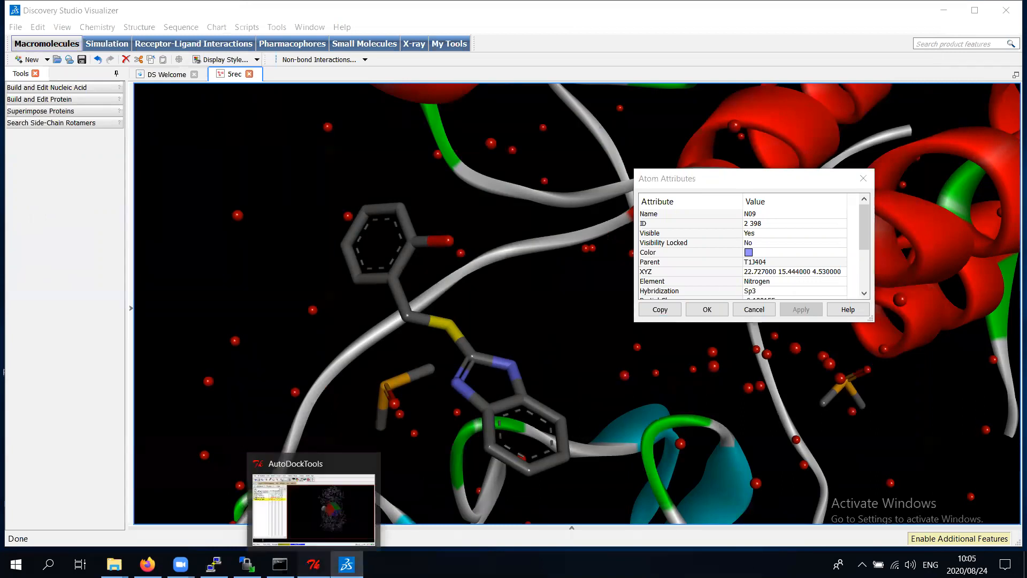
left_click(300, 537)
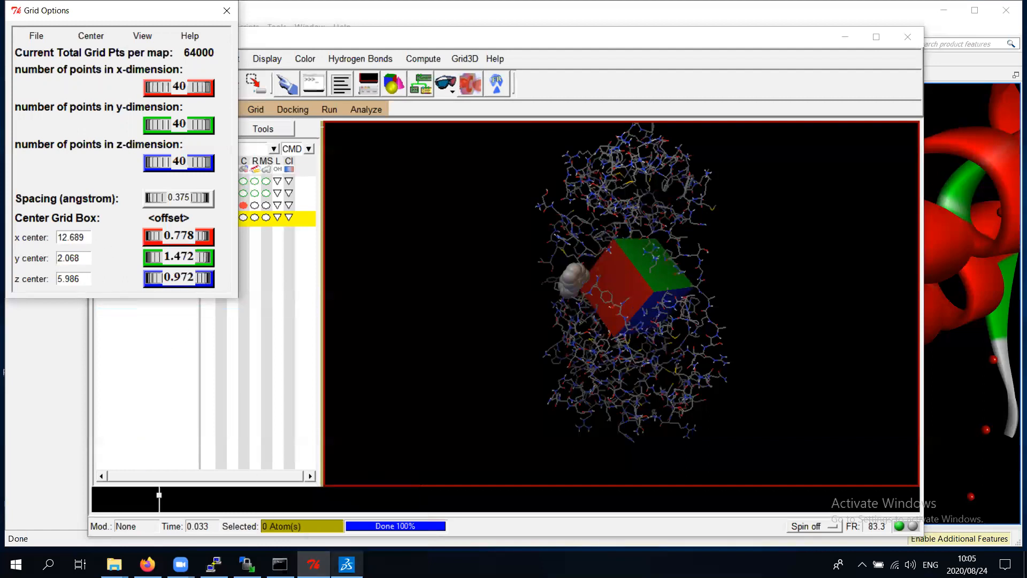
left_click(347, 564)
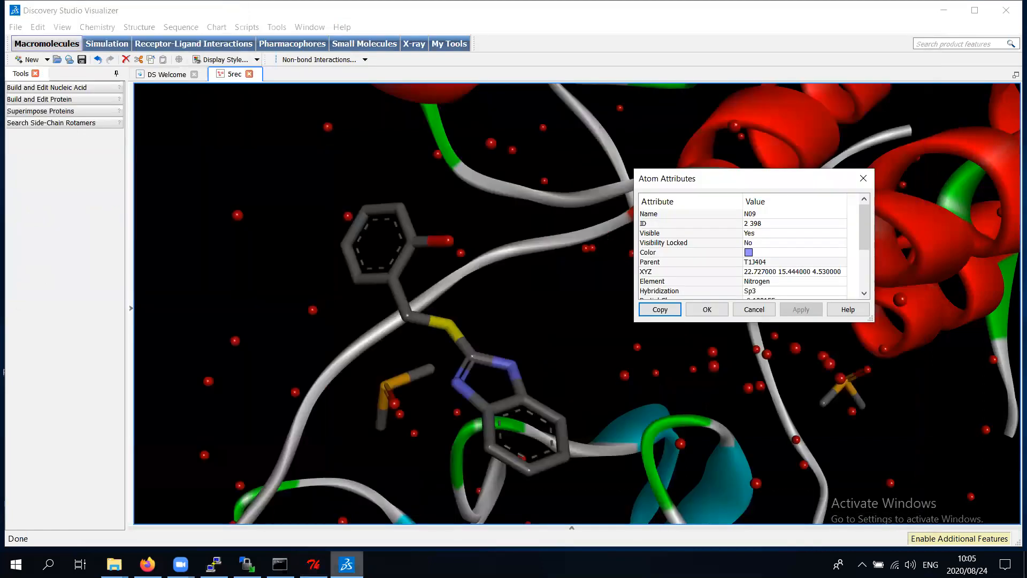
left_click(314, 565)
triple_click(88, 237)
type("22")
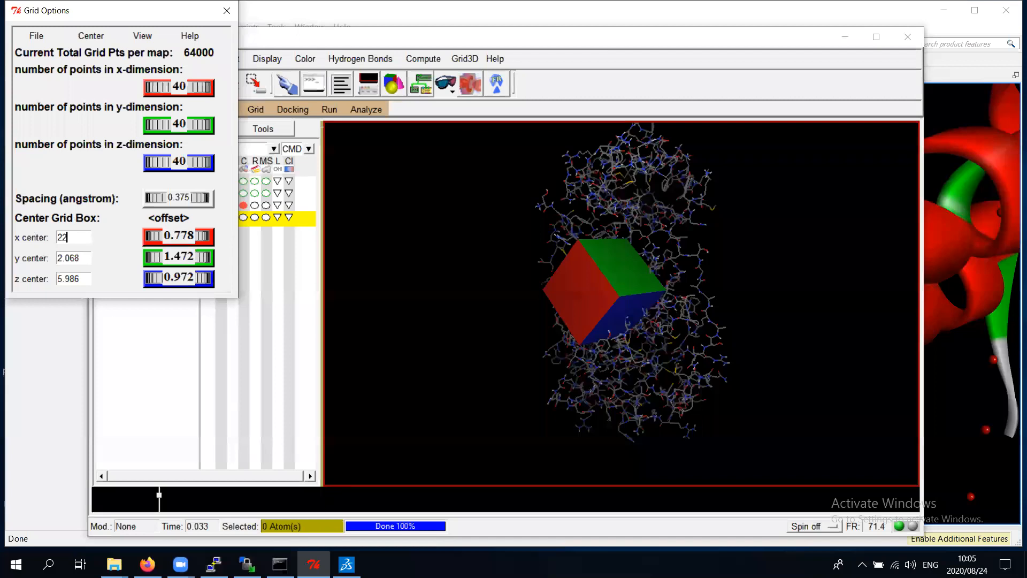
key("alt+Tab")
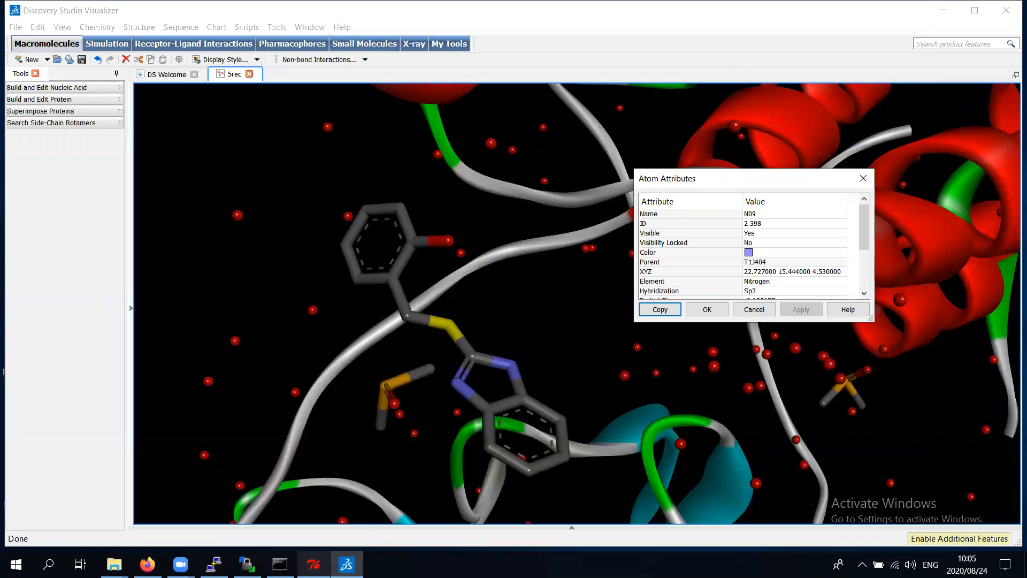
key("alt+Tab")
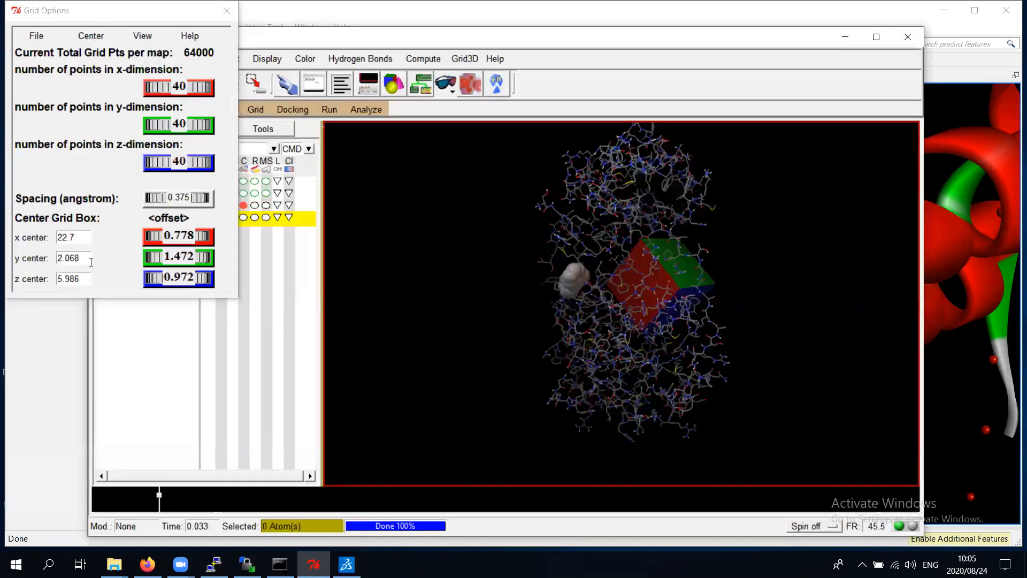
Set the grid box centre to 15.4 in y and 4.5 in z, checking atom N09's coordinates in Discovery Studio Visualizer.
double_click(91, 262)
type("15")
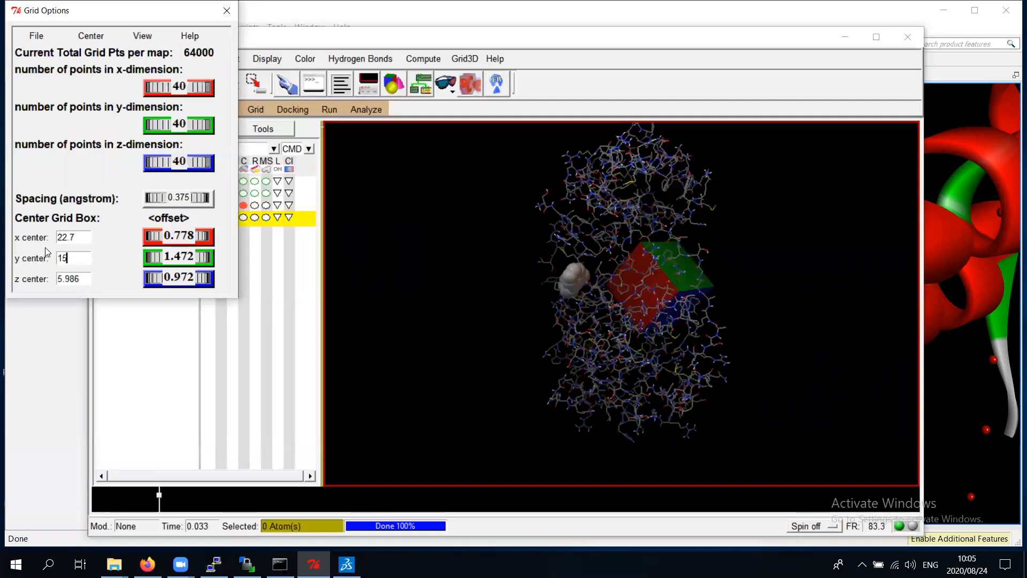
type(".4")
key("Return")
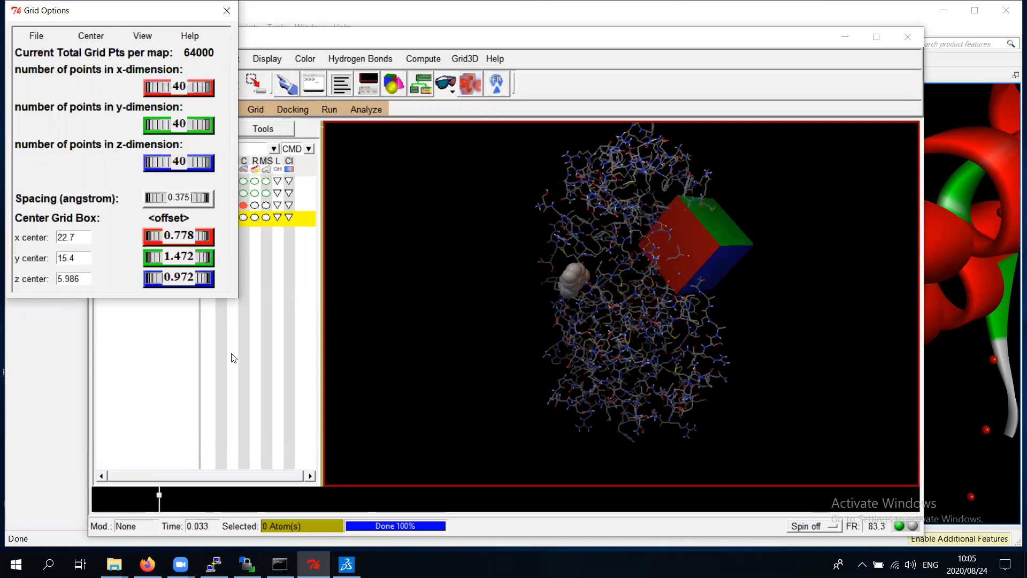
double_click(73, 278)
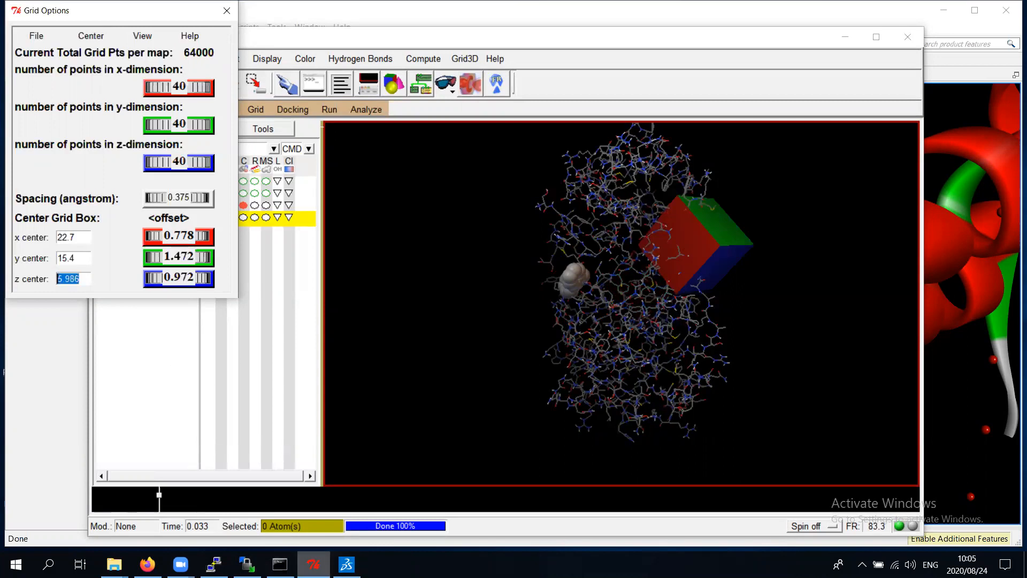
left_click(347, 564)
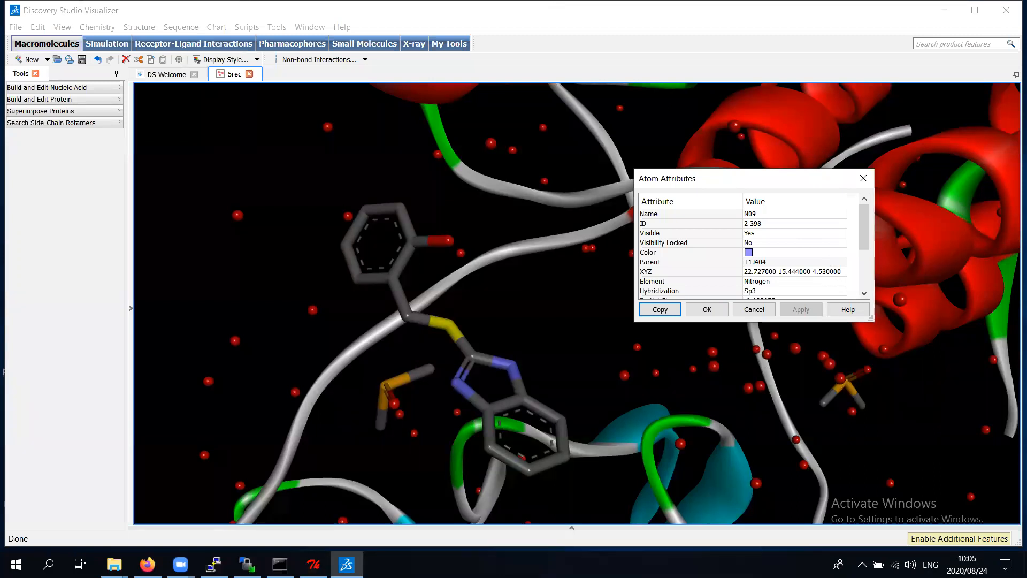
key("alt+Tab")
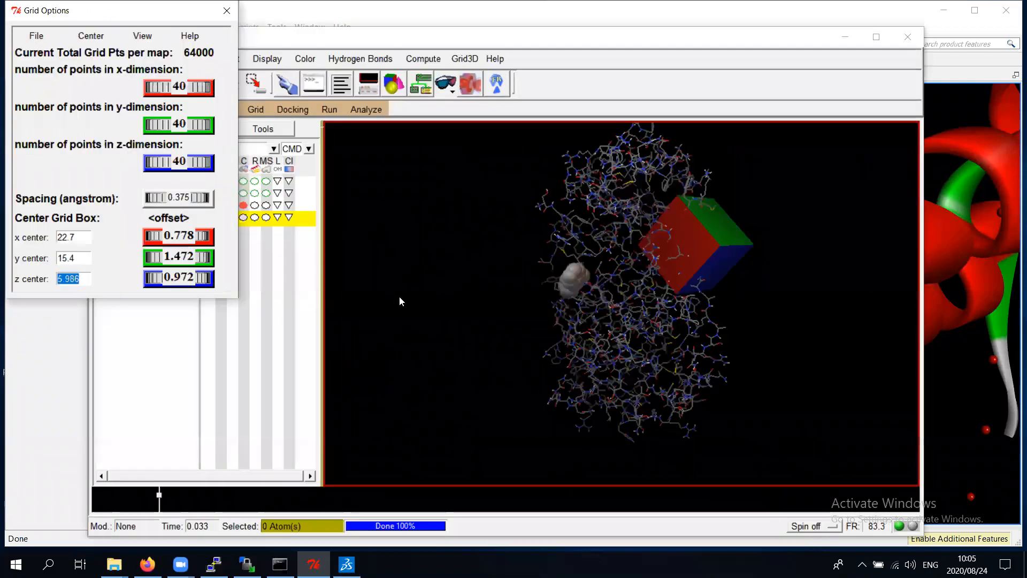
left_click_drag(635, 266, 722, 228)
type("4.5")
mouse_move(758, 270)
left_mouse_down()
mouse_move(579, 280)
mouse_move(481, 331)
mouse_move(603, 280)
mouse_move(754, 254)
left_mouse_up()
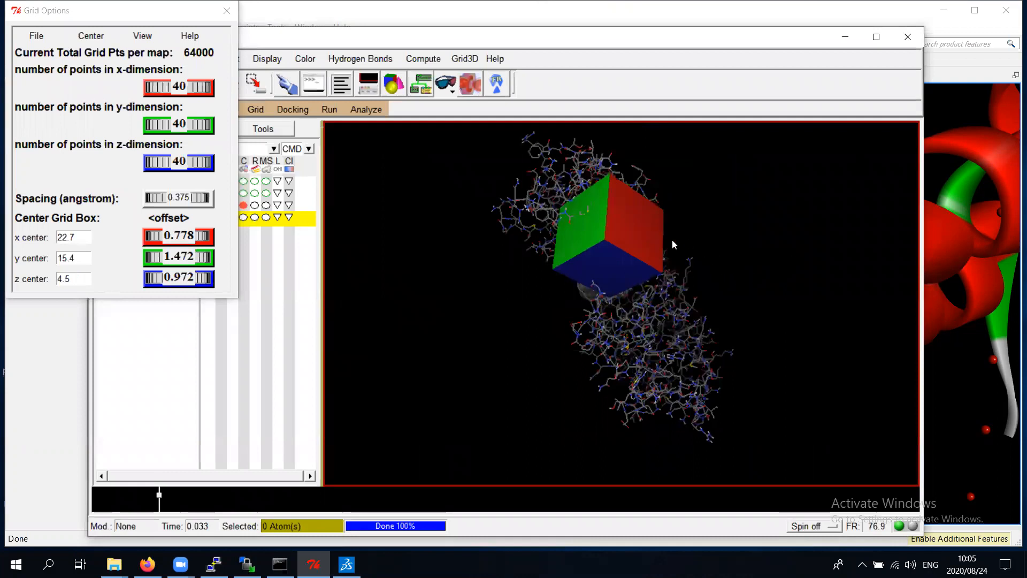
Enlarge the grid box to 48 points in each of the x, y and z dimensions.
left_click_drag(567, 327, 582, 321)
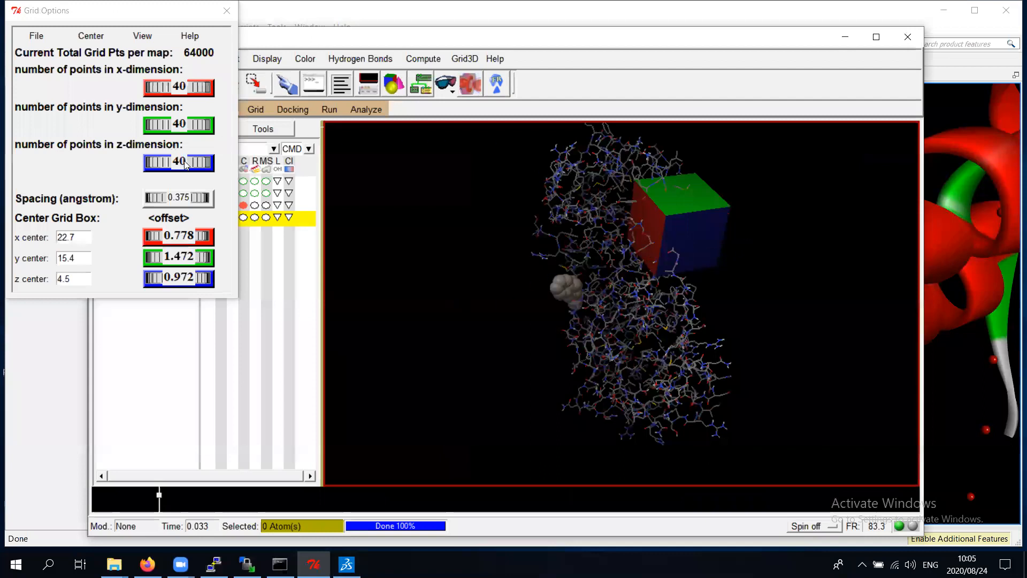
left_click_drag(192, 160, 189, 165)
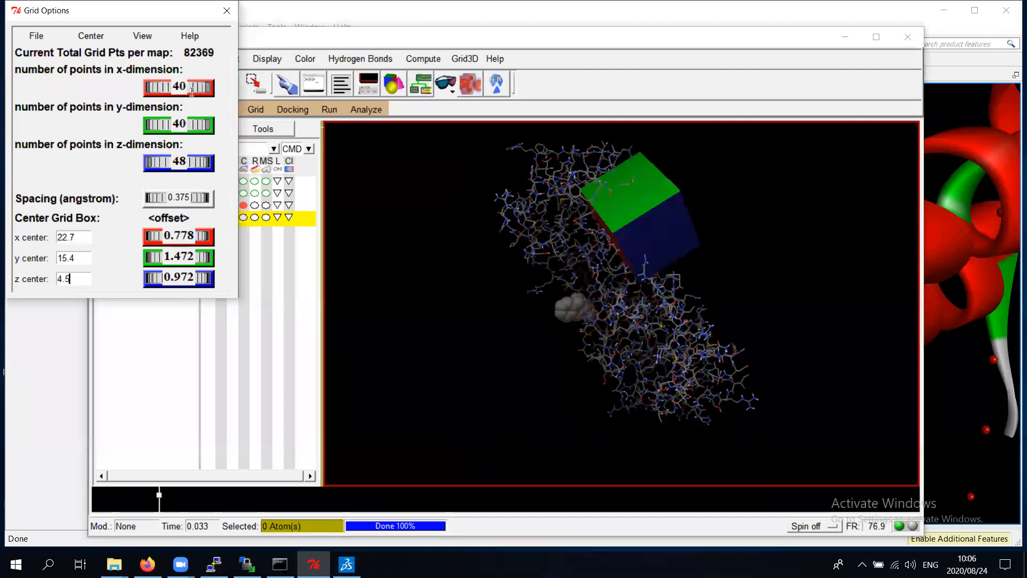
left_click_drag(198, 92, 202, 89)
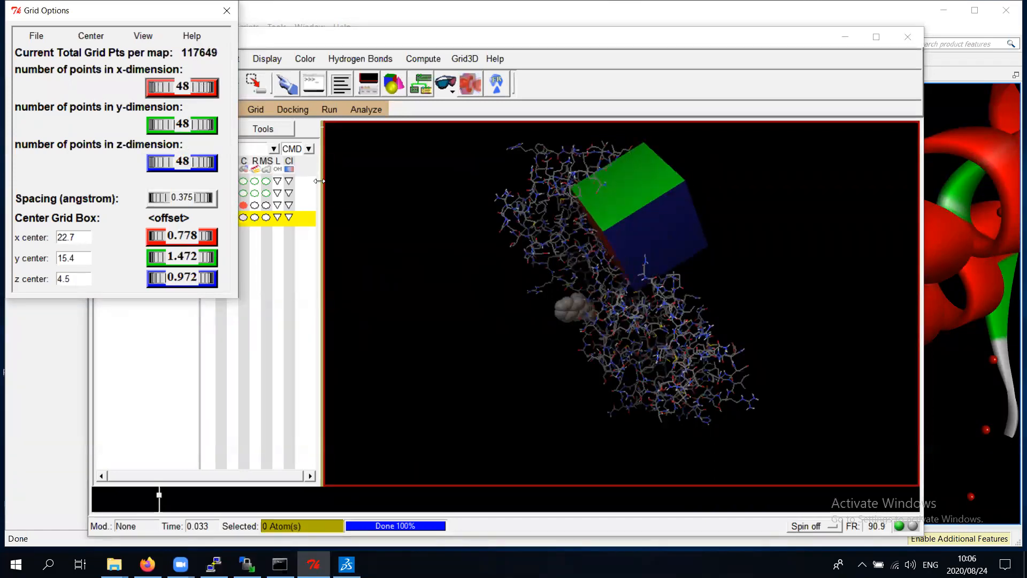
Check the grid box placement around the protein from several angles and close the grid options, saving the current settings.
left_click_drag(642, 243, 650, 193)
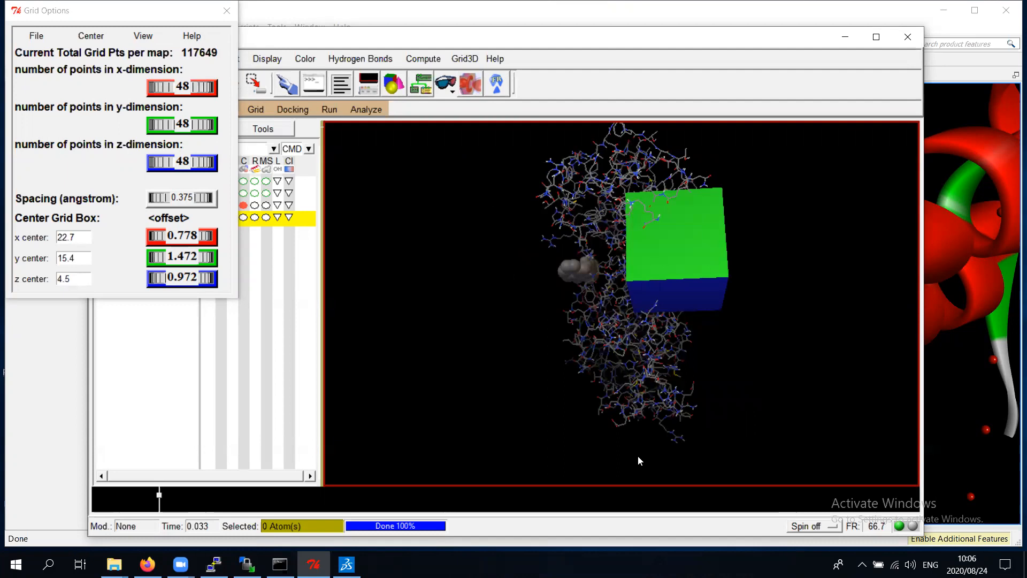
left_click_drag(762, 232, 749, 154)
left_click_drag(594, 256, 707, 256)
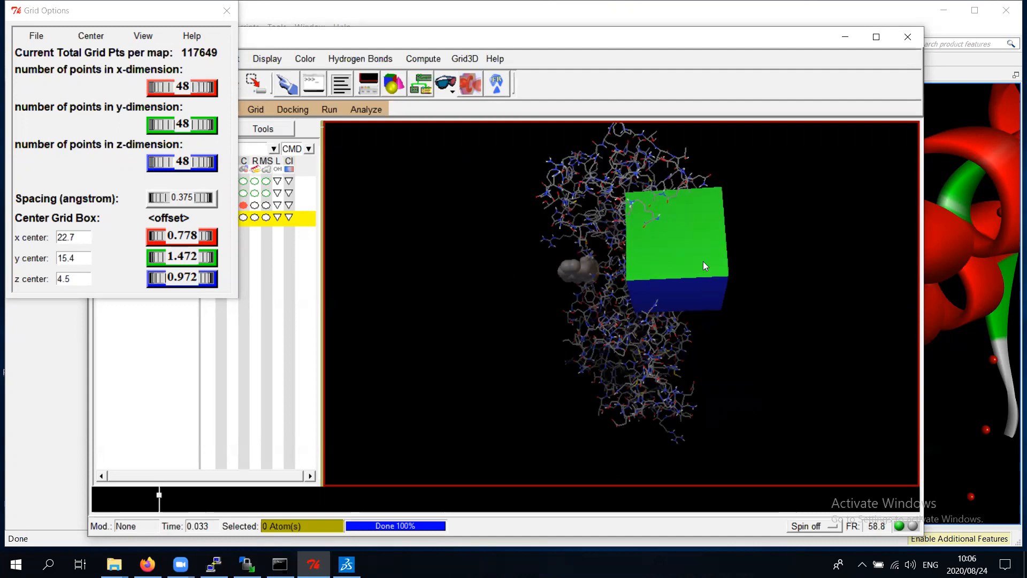
left_click_drag(562, 282, 567, 285)
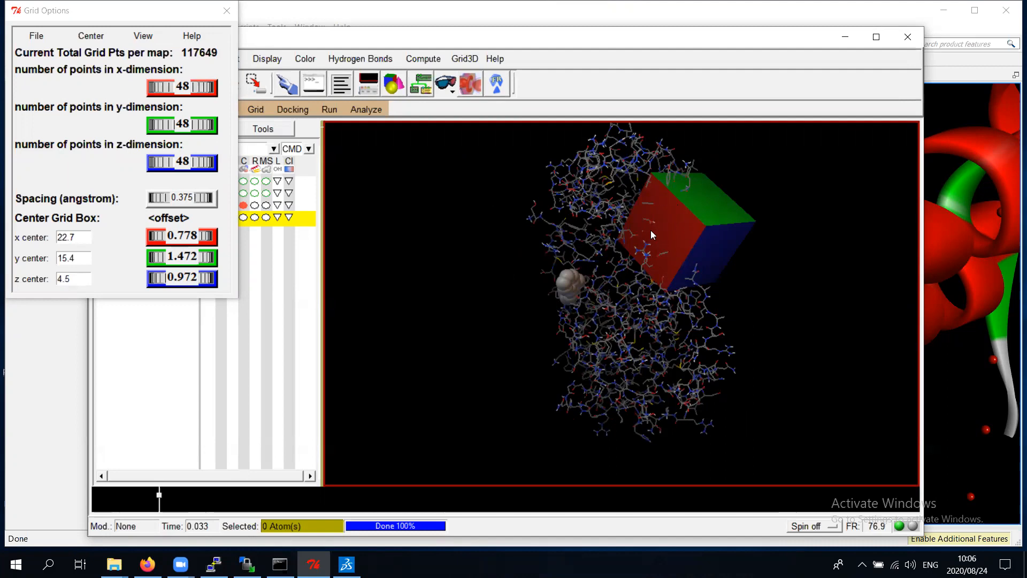
middle_click_drag(753, 276, 617, 286)
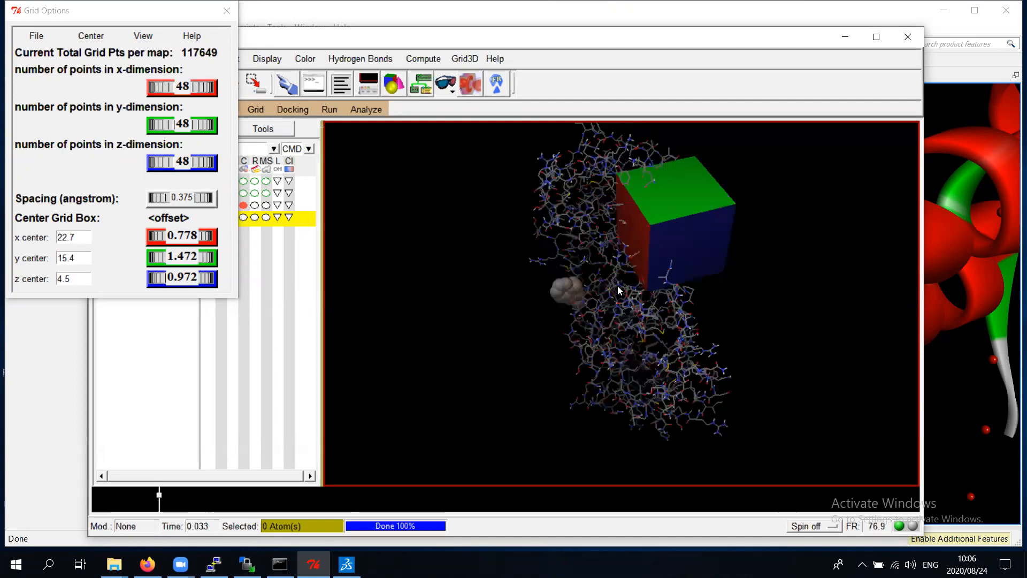
left_click(126, 11)
left_click_drag(126, 12, 324, 120)
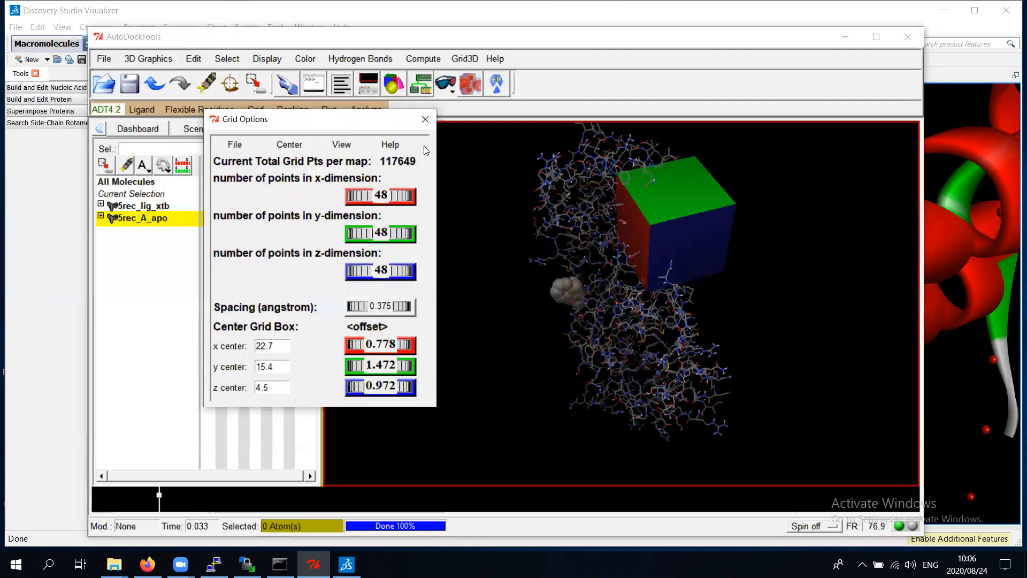
left_click(234, 145)
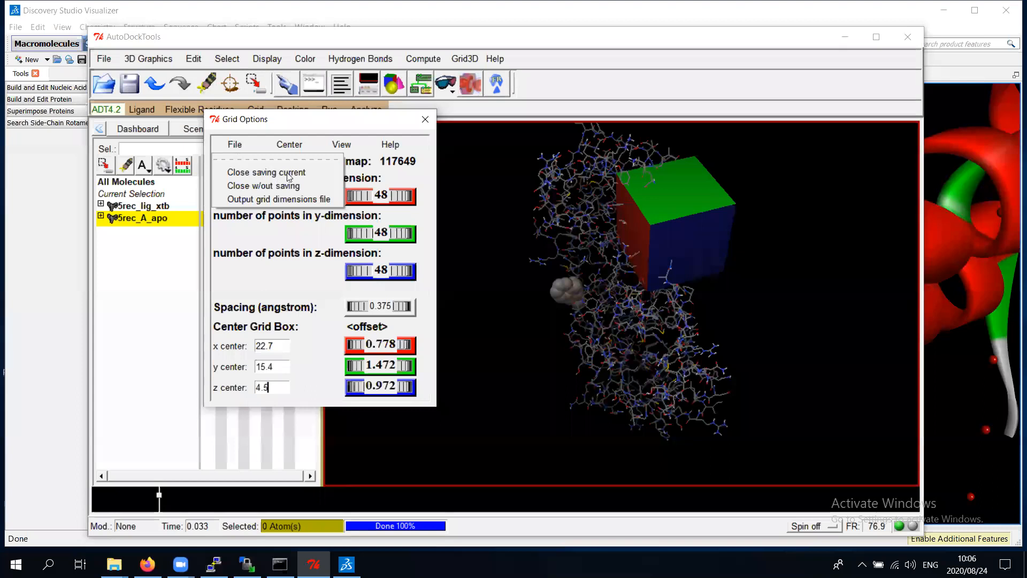
Save the grid parameters as a GPF file named 5rec_redock in the receptors folder.
left_click(264, 107)
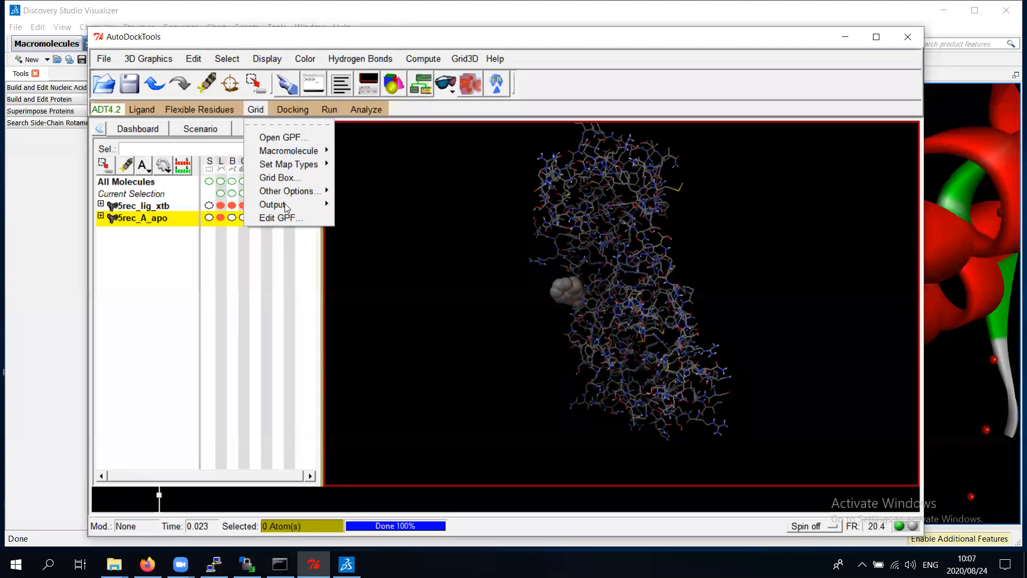
left_click(373, 214)
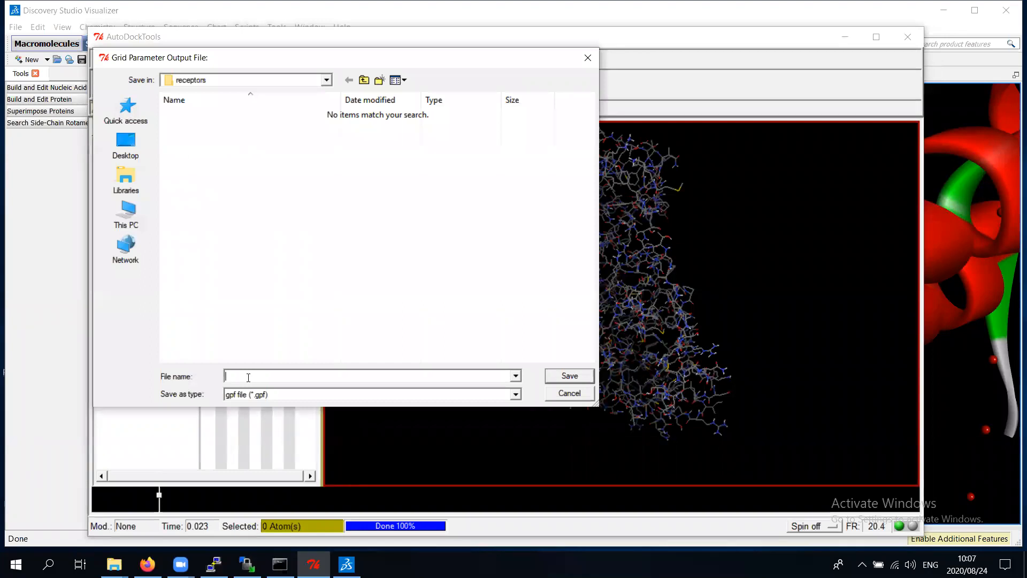
type("5r")
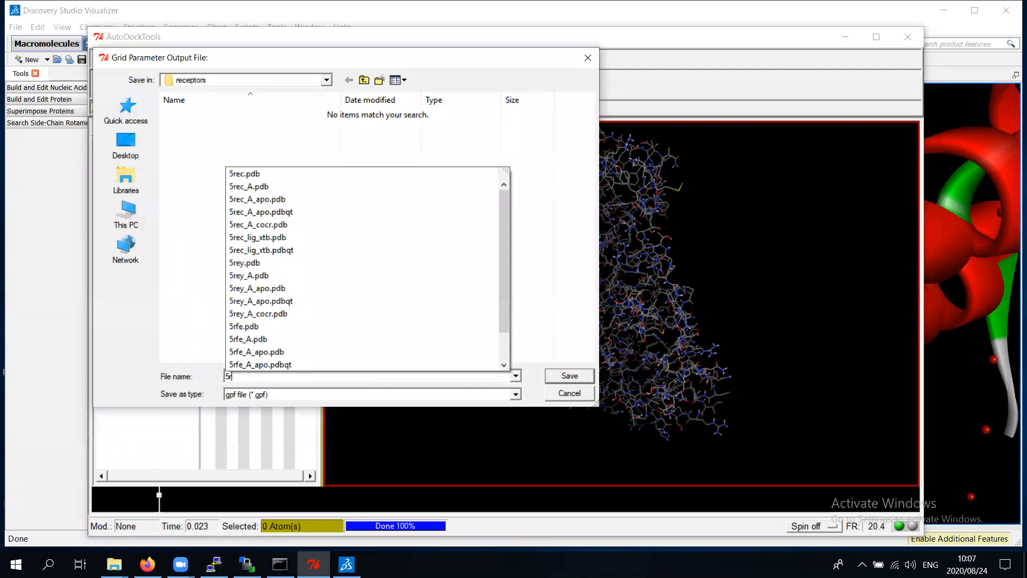
type("ec_redock")
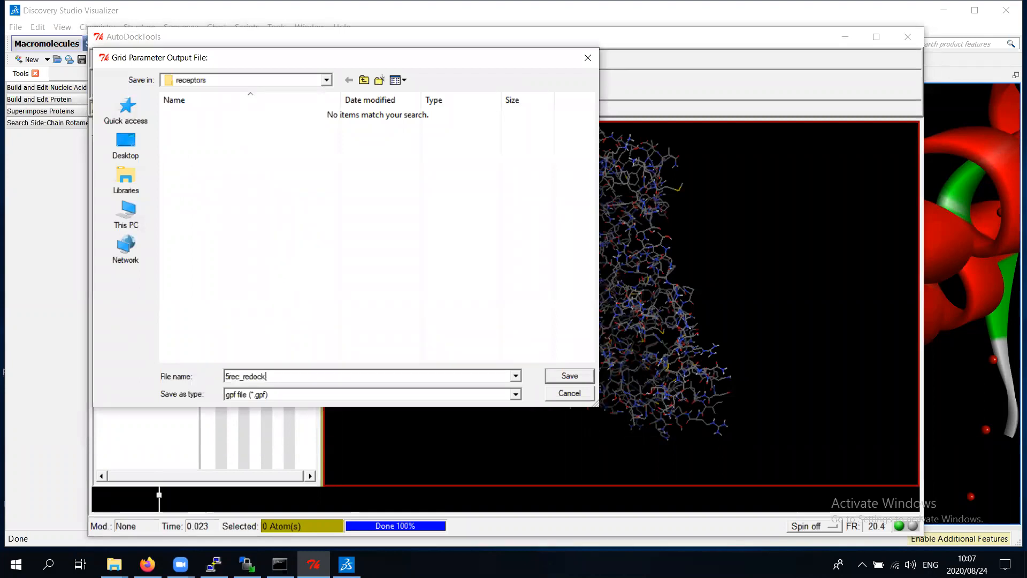
key("Return")
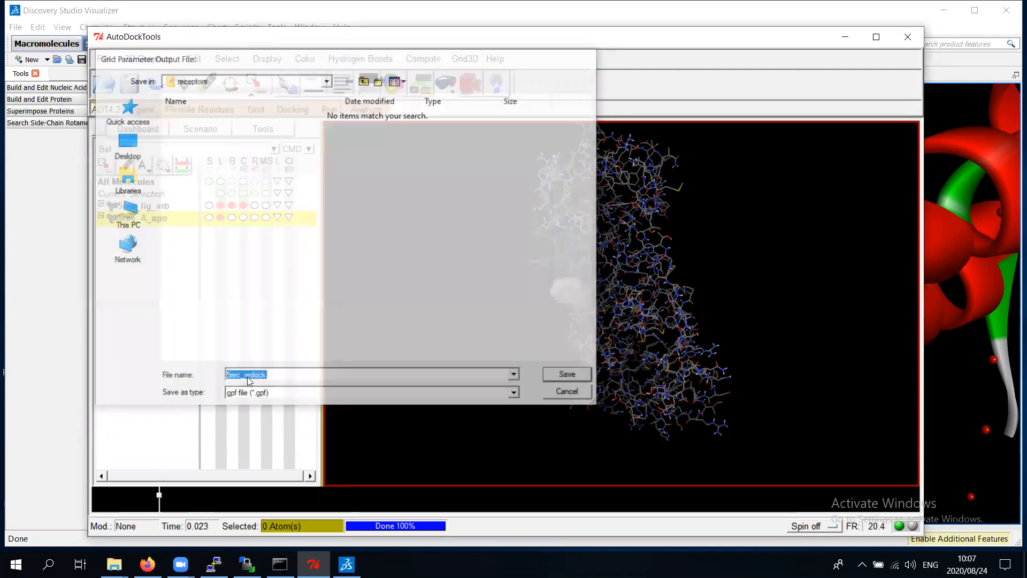
Open the 5rec_redock grid parameter file for editing, review its contents including the gridcenter line, and close it without changes.
left_click(252, 108)
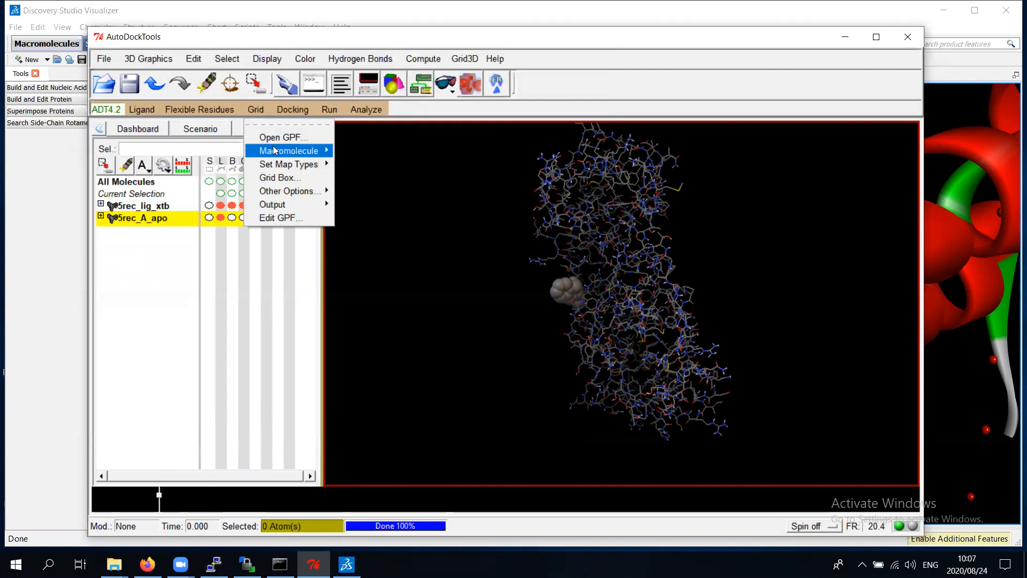
mouse_move(273, 146)
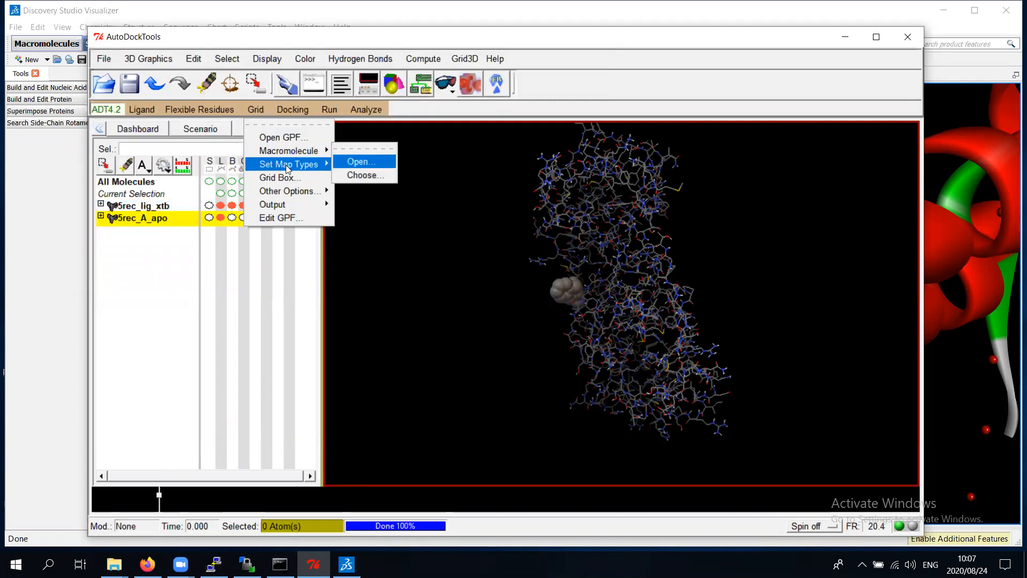
mouse_move(289, 169)
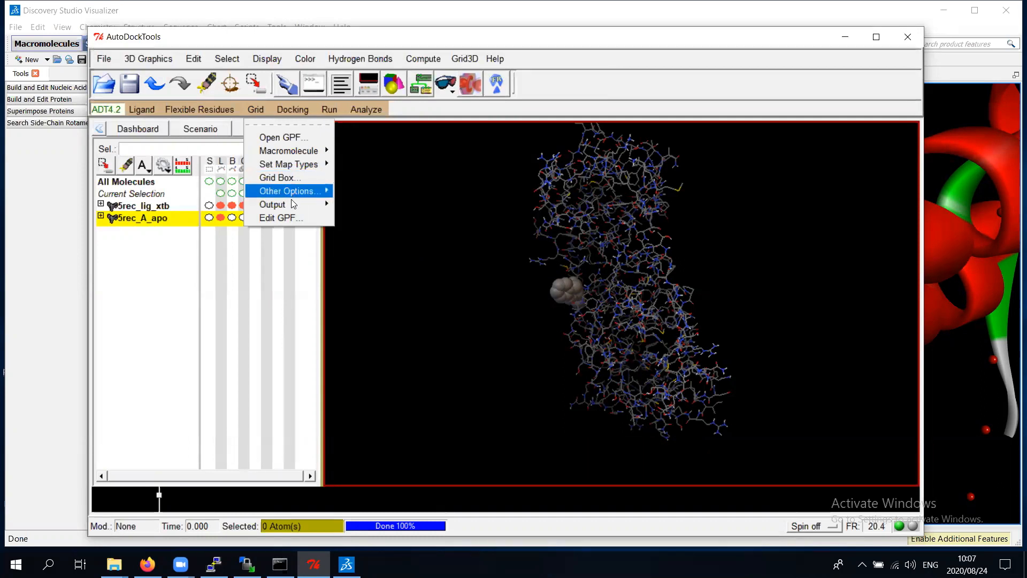
mouse_move(291, 203)
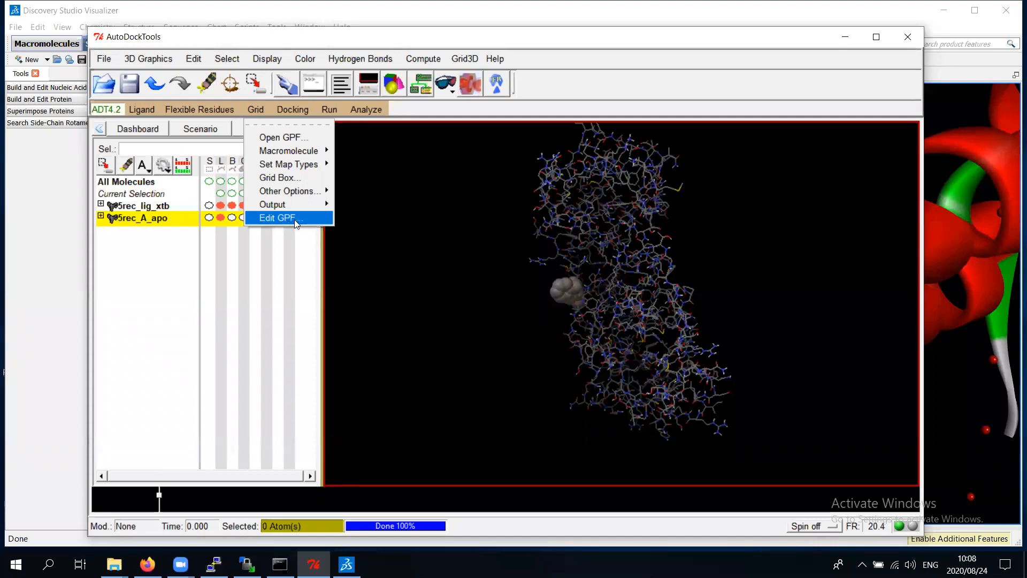
left_click(281, 218)
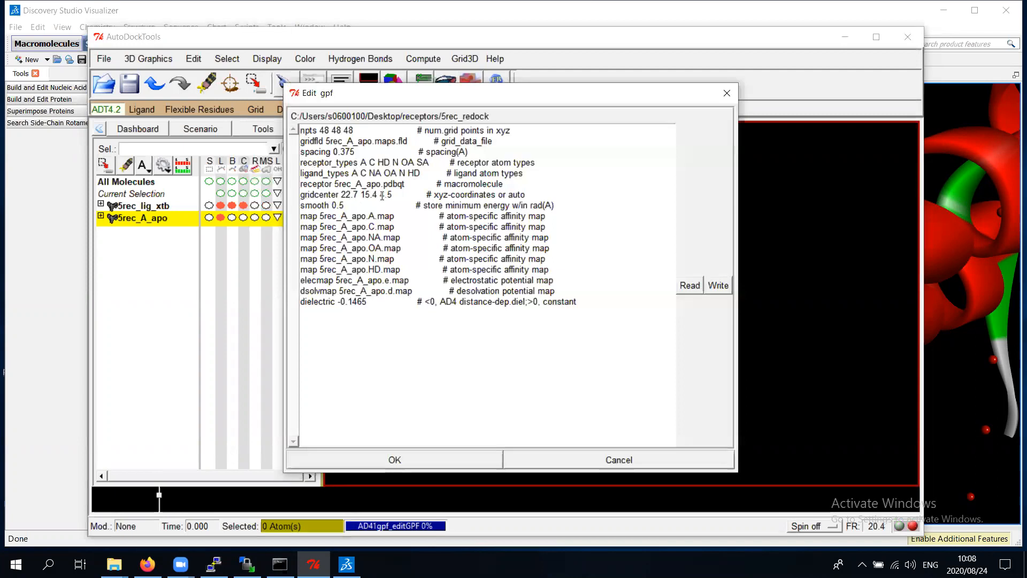
left_click_drag(301, 195, 392, 195)
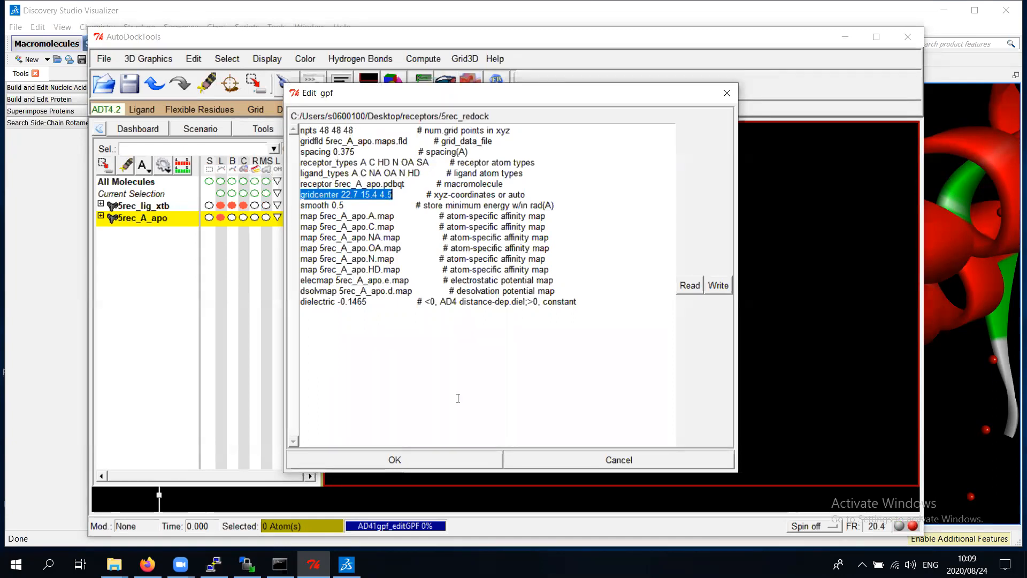
left_click(595, 461)
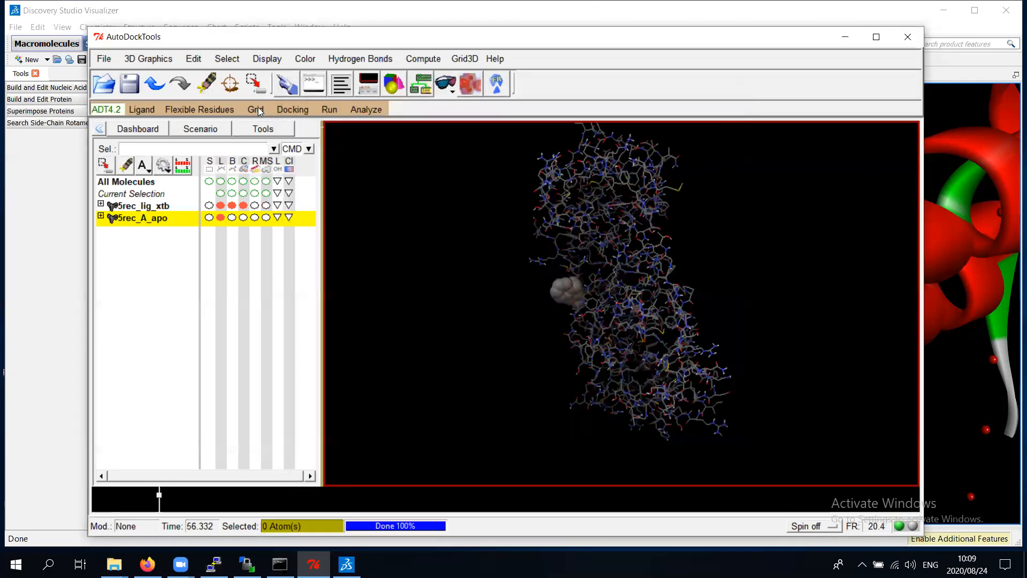
Check the receptors folder for the saved 5rec_redock file and return to AutoDockTools.
left_click(362, 220)
left_click(114, 564)
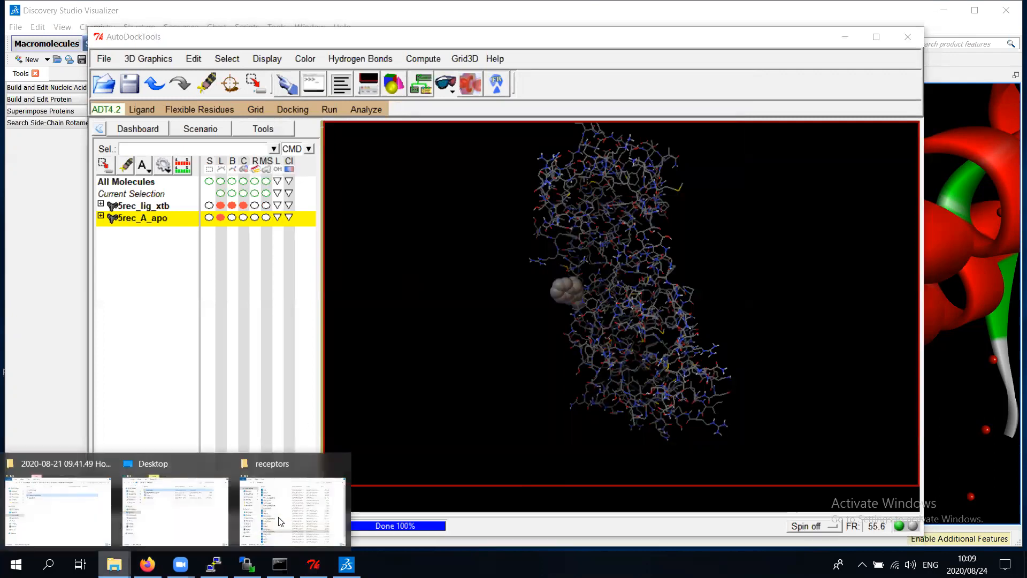
left_click(293, 508)
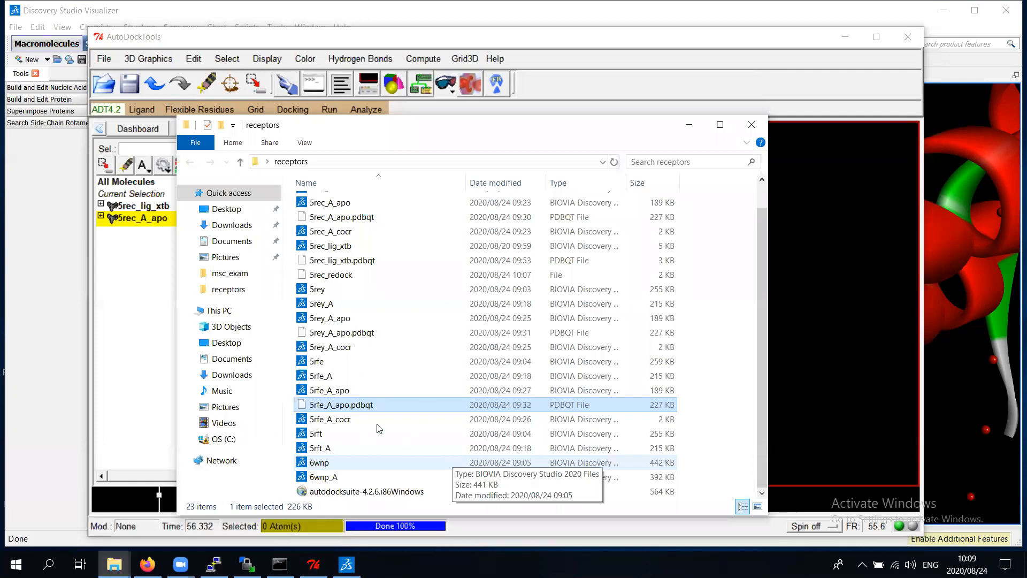
left_click(690, 127)
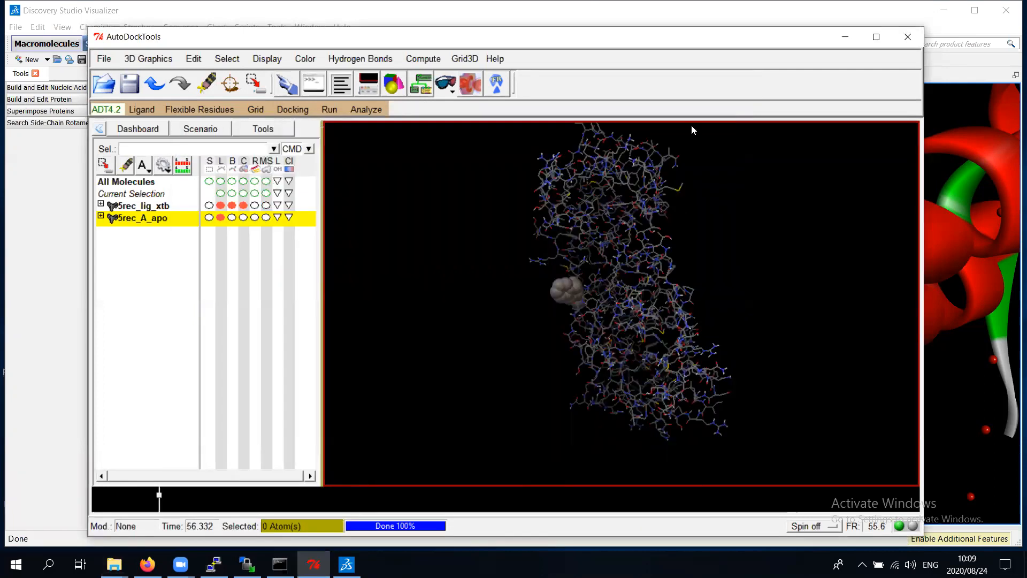
Open the AutoGrid run settings, then save the grid parameters with an explicit extension as 5rec_redock.gpf in the receptors folder.
left_click(330, 109)
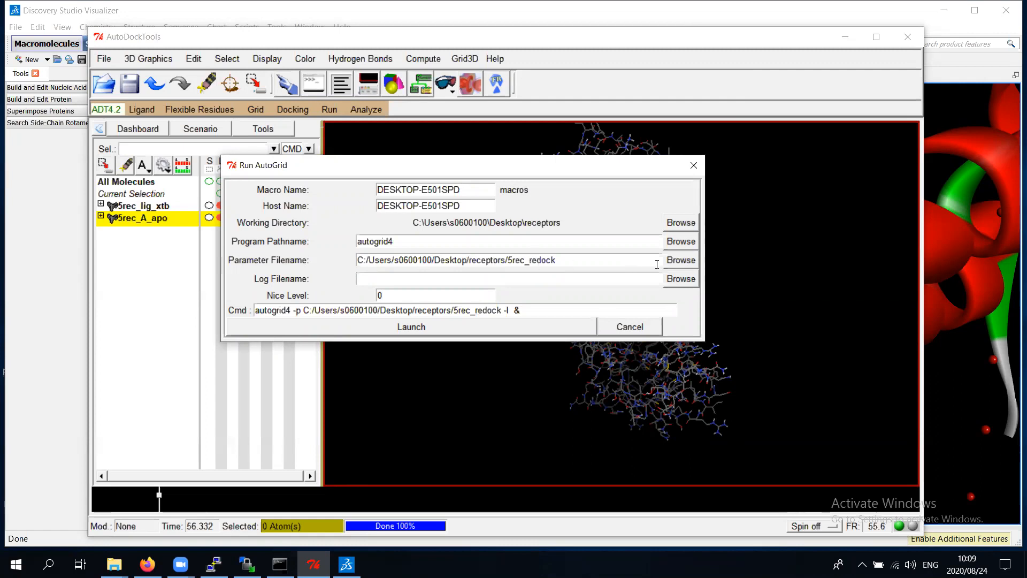
left_click(684, 264)
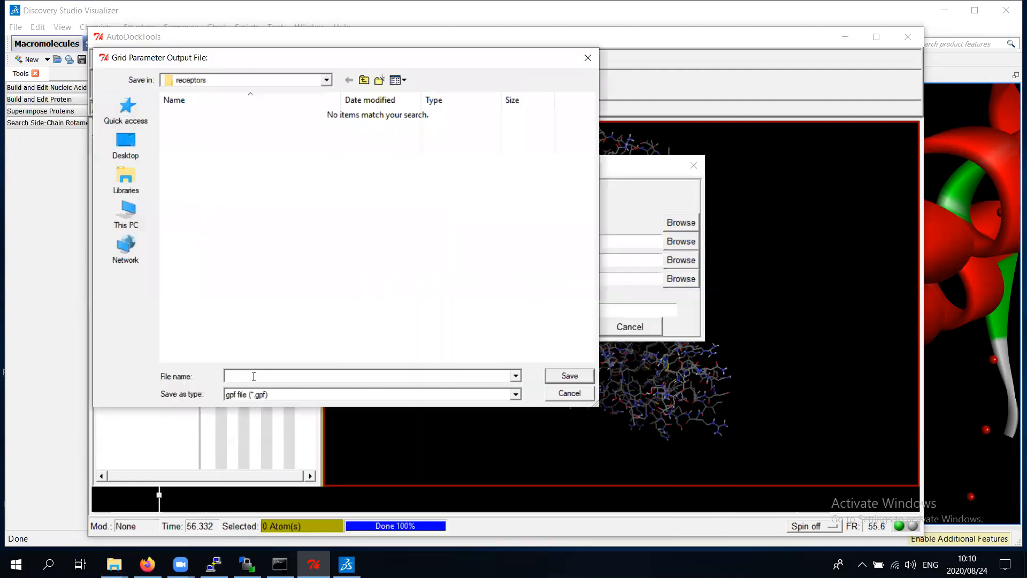
type("5")
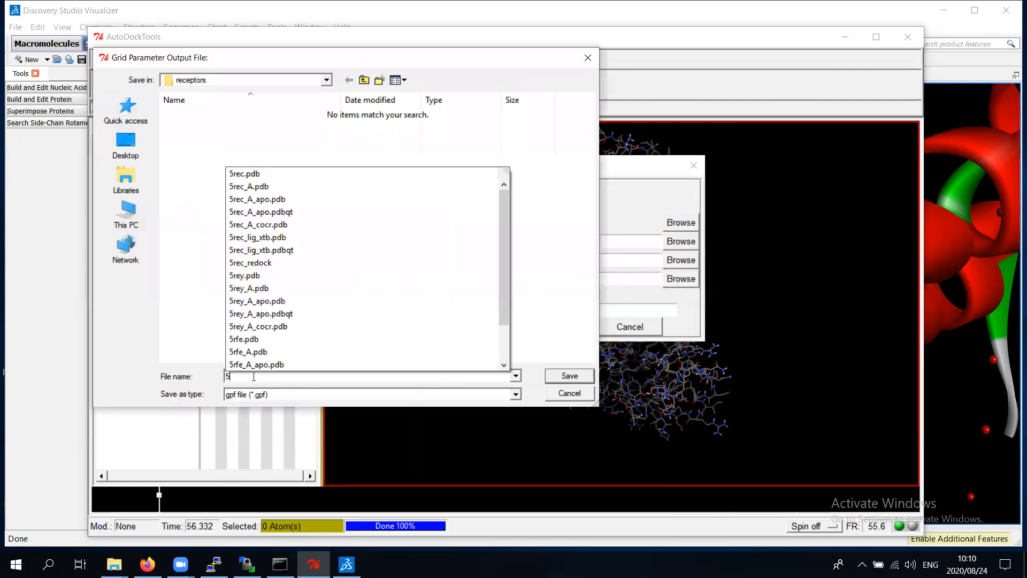
type("rec_redock")
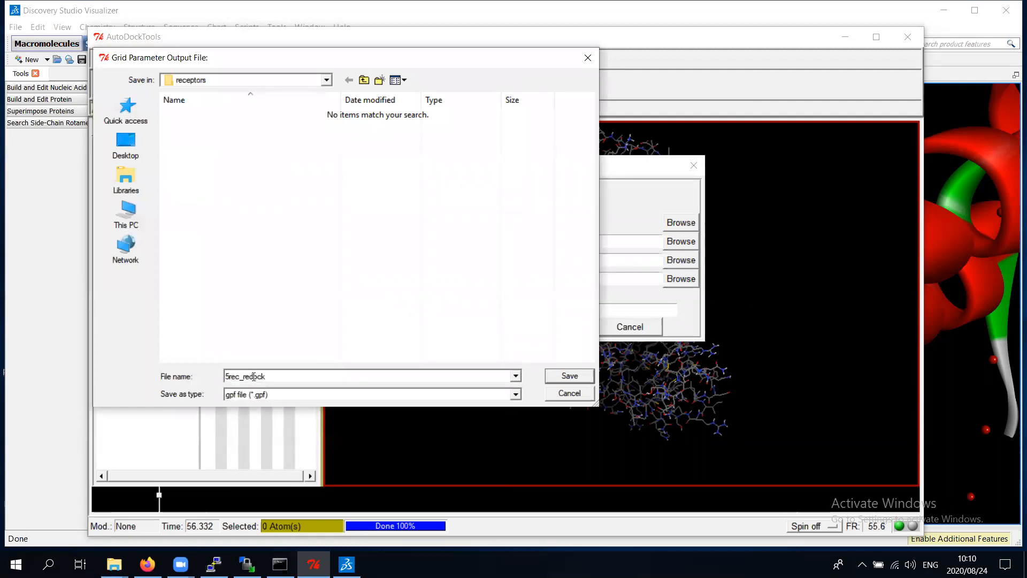
type(".pgf")
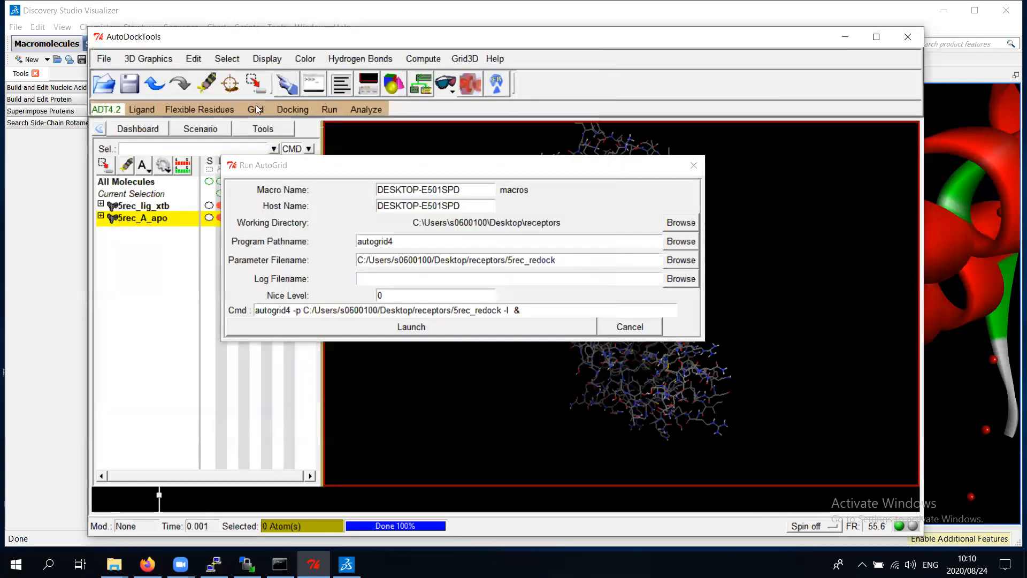
left_click(256, 109)
mouse_move(289, 205)
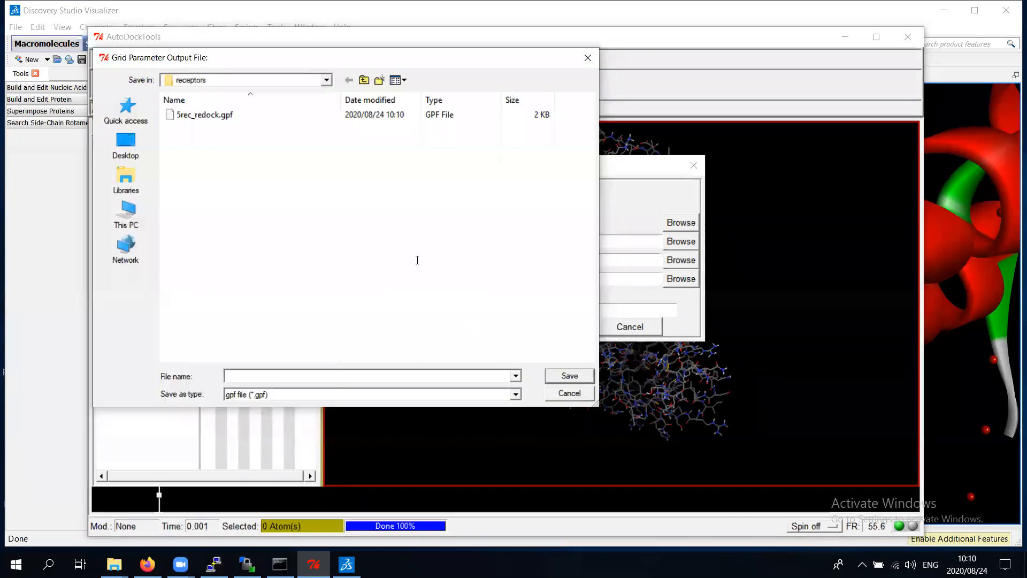
Choose 5rec_redock.gpf as the AutoGrid parameter file and check the parameter and log file paths.
left_click(680, 262)
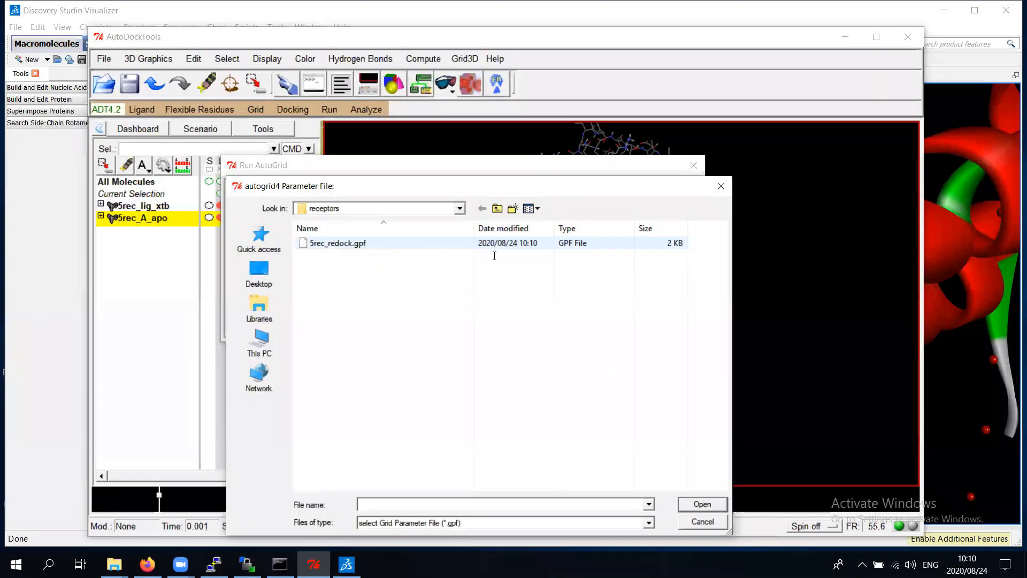
double_click(356, 244)
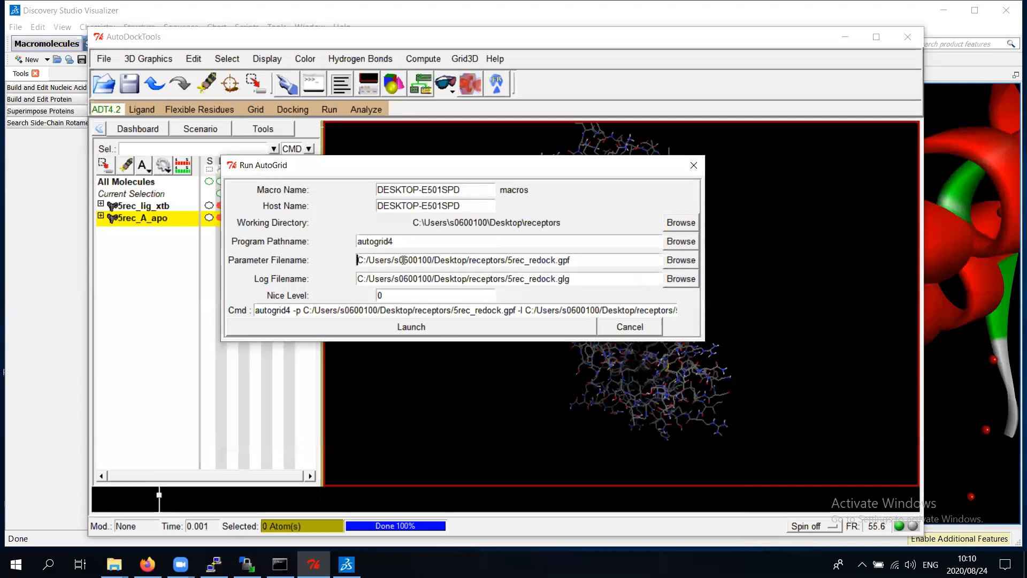
triple_click(580, 256)
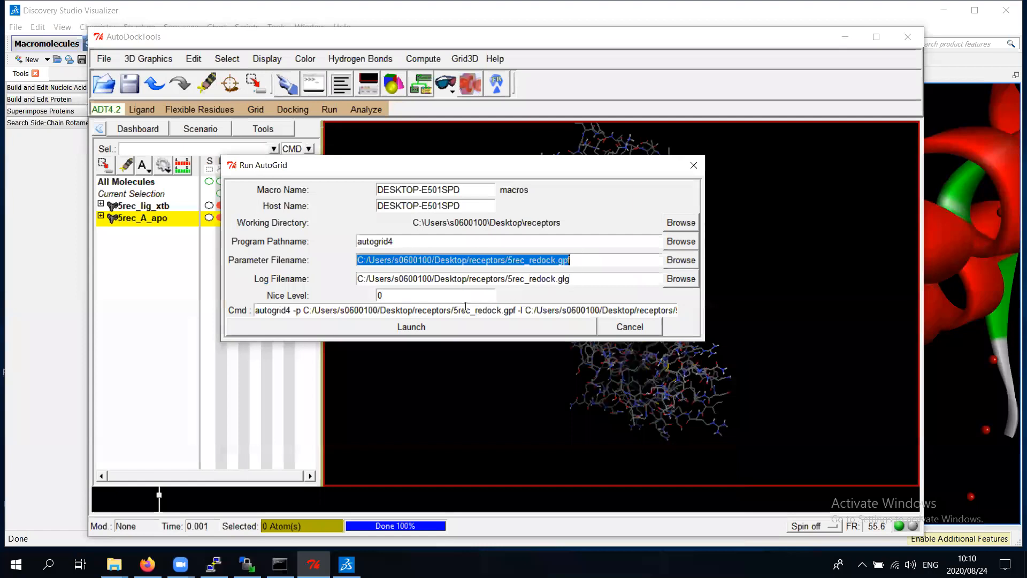
left_click(577, 278)
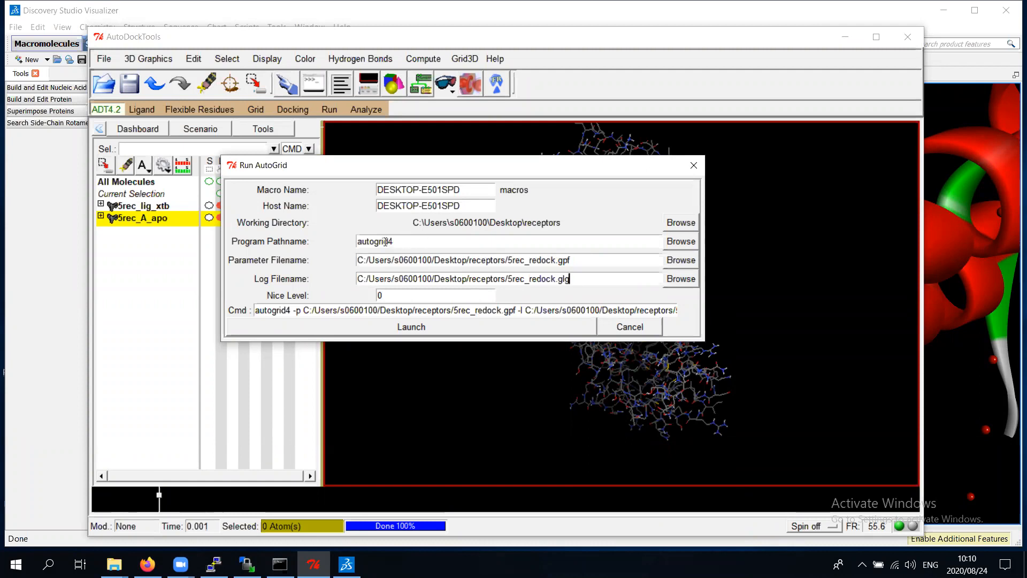
Set the program path to autogrid4 in the Autodock 4.2.6 folder on the C drive, check it, and launch AutoGrid.
left_click(681, 244)
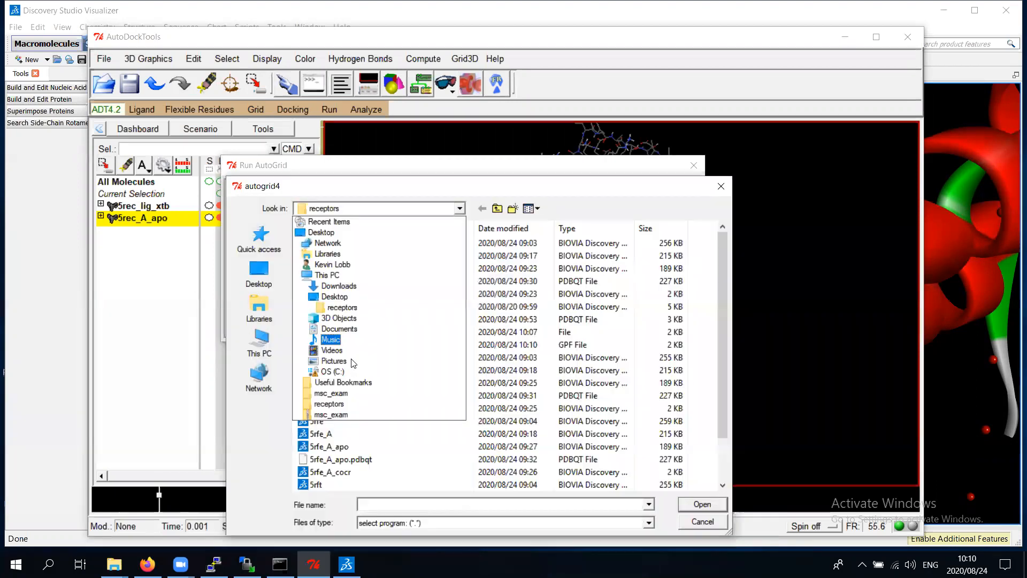
left_click(346, 372)
double_click(350, 345)
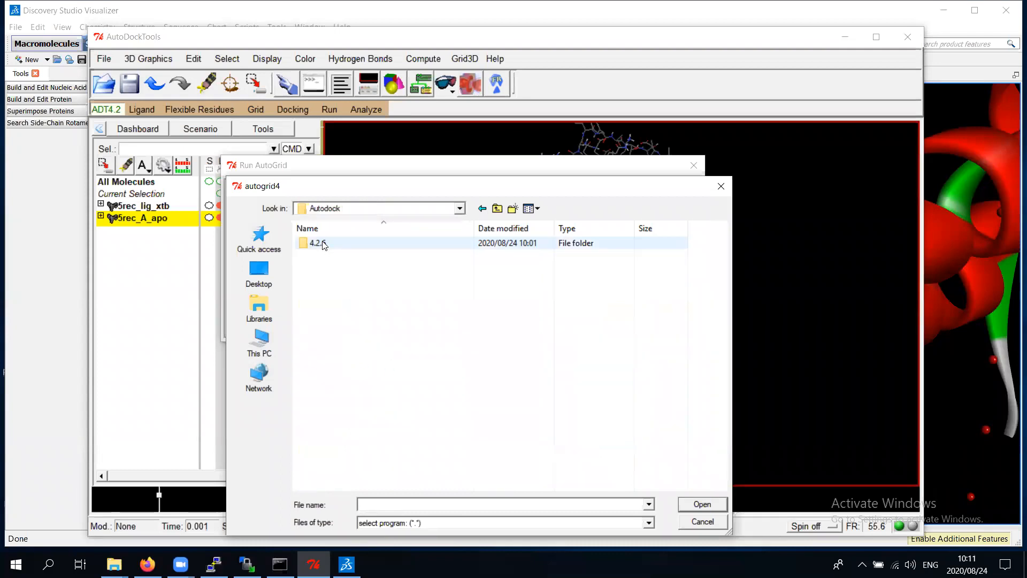
double_click(321, 243)
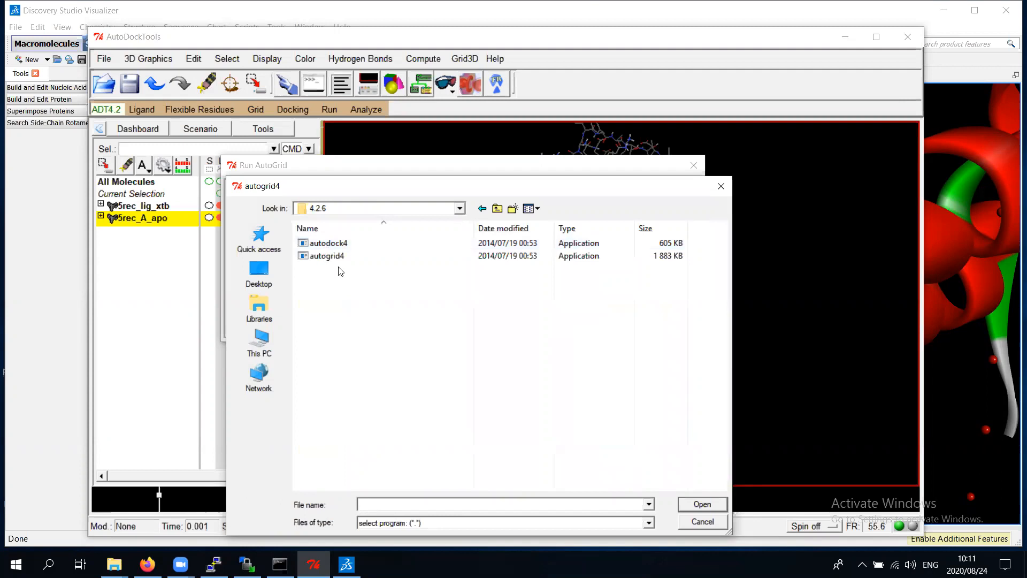
double_click(333, 253)
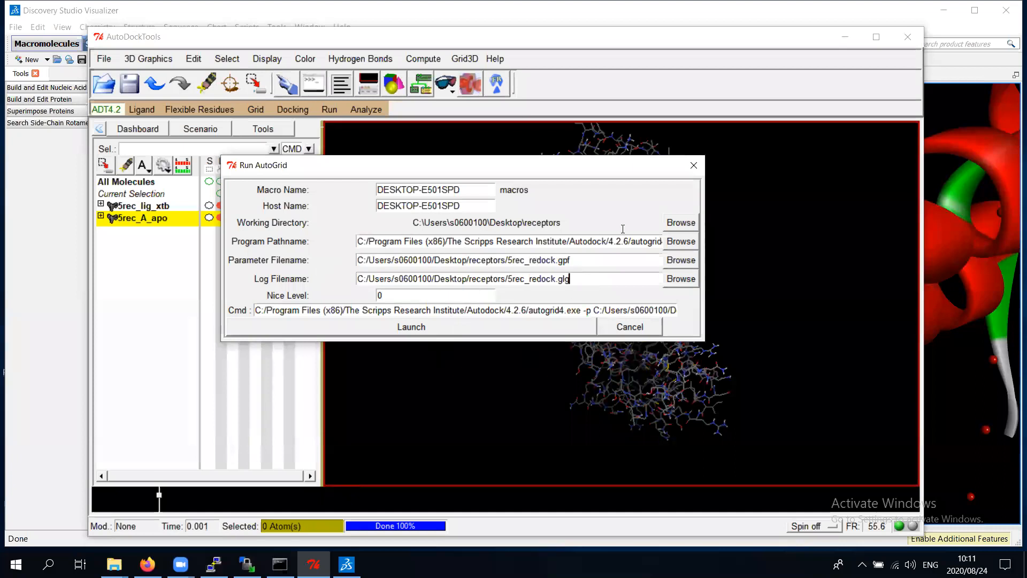
left_click_drag(367, 241, 640, 242)
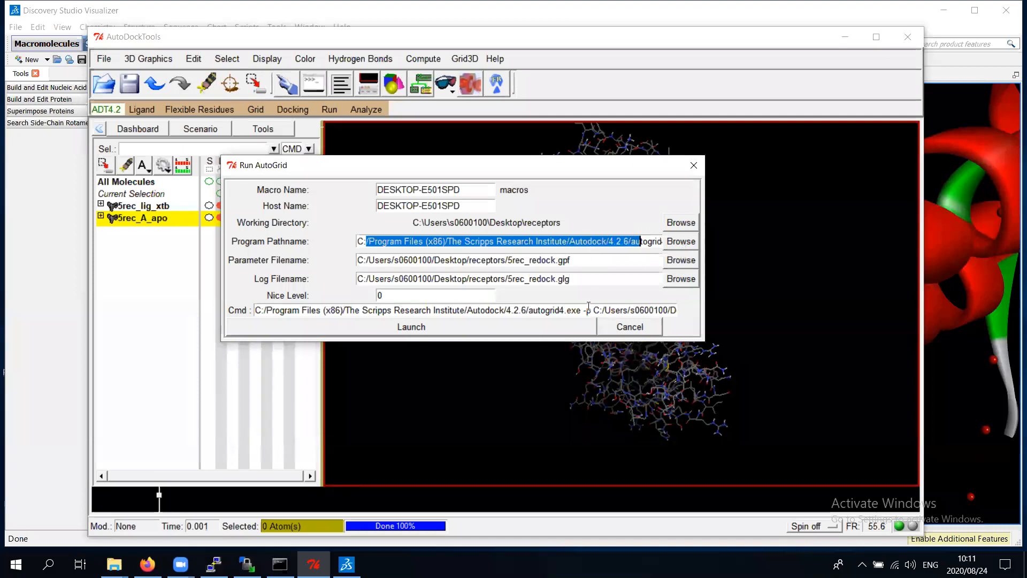
left_click(473, 326)
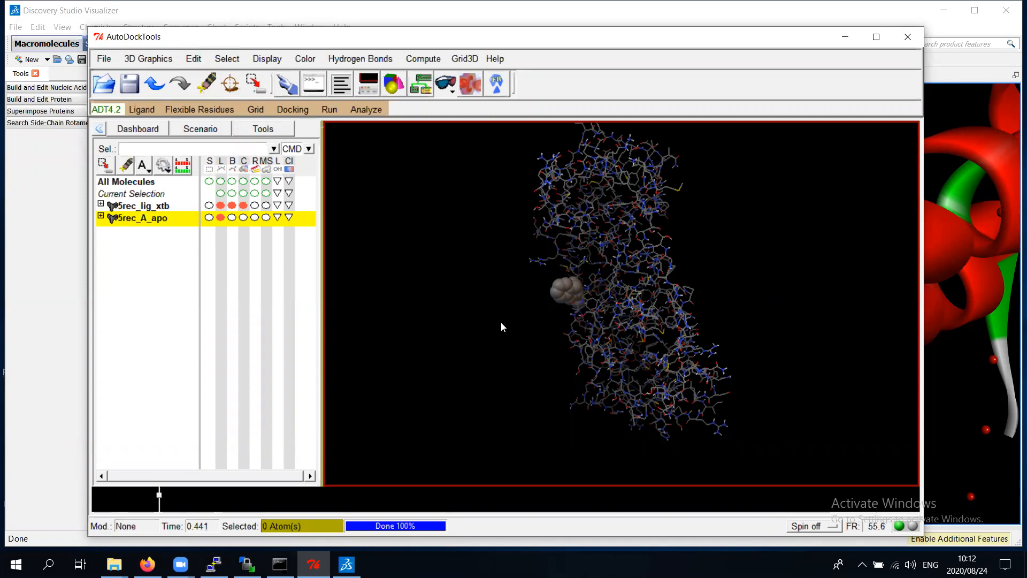
Review the 5rec_A_apo map files that AutoGrid wrote to the receptors folder, including the HD, N, NA and OA maps.
left_click_drag(715, 227, 719, 259)
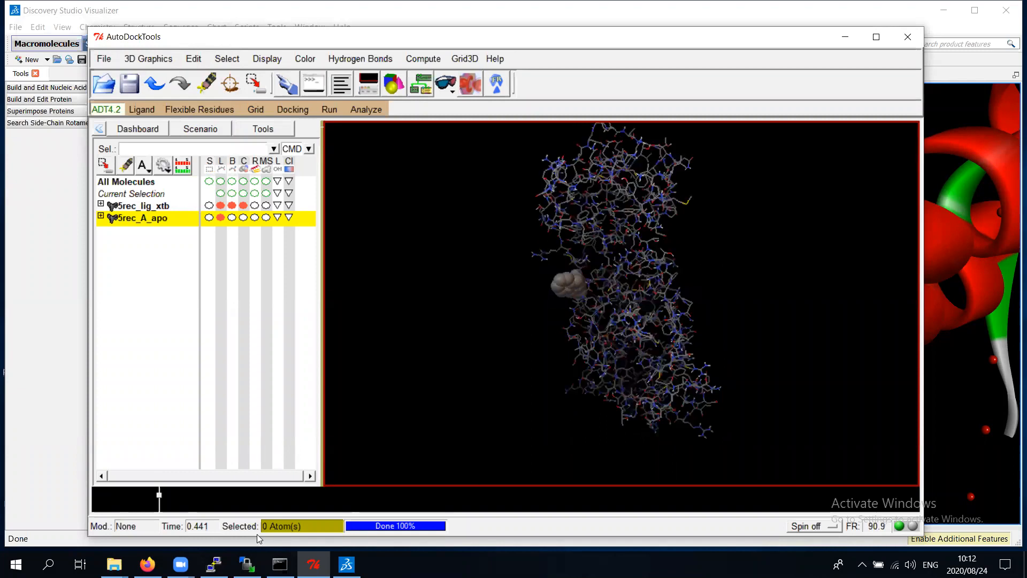
left_click(281, 518)
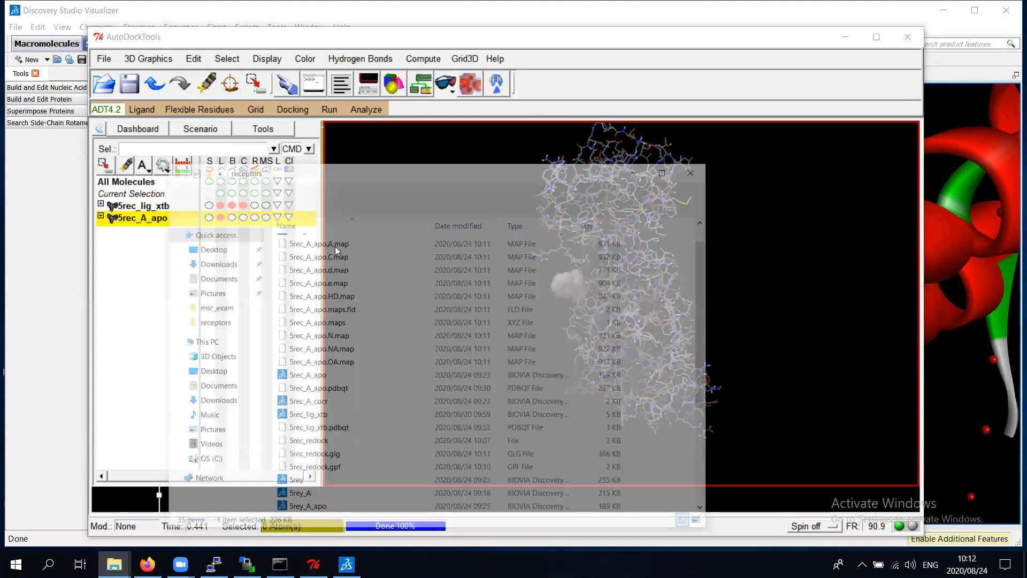
left_click(357, 232)
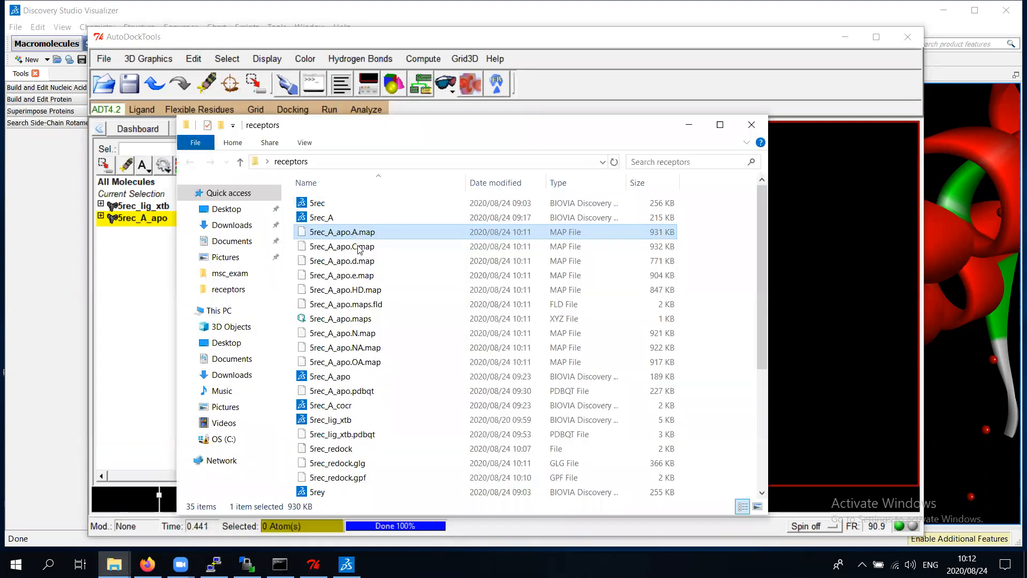
left_click(355, 290)
left_click(357, 304)
left_click(348, 332)
left_click(360, 348)
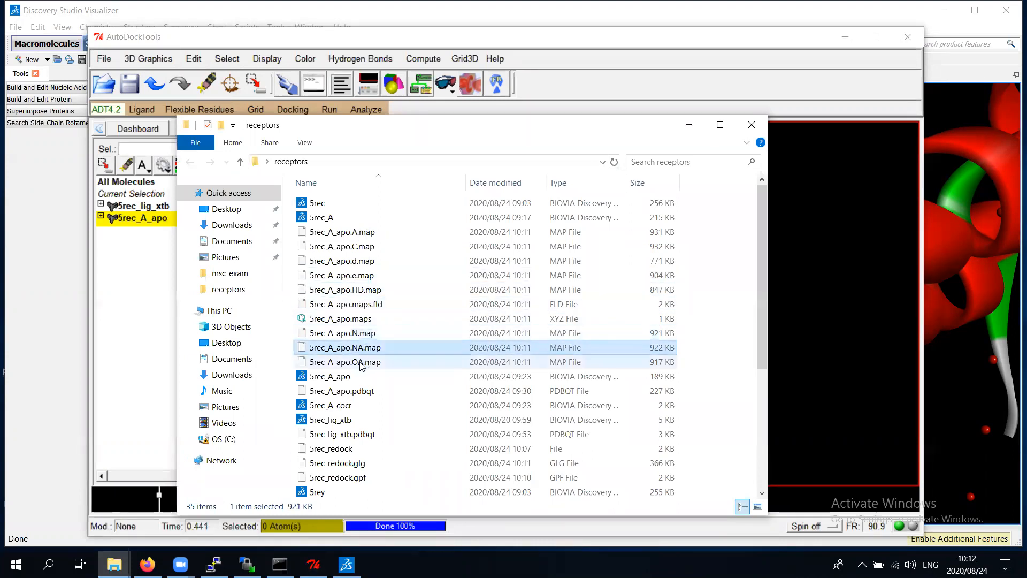
left_click(361, 363)
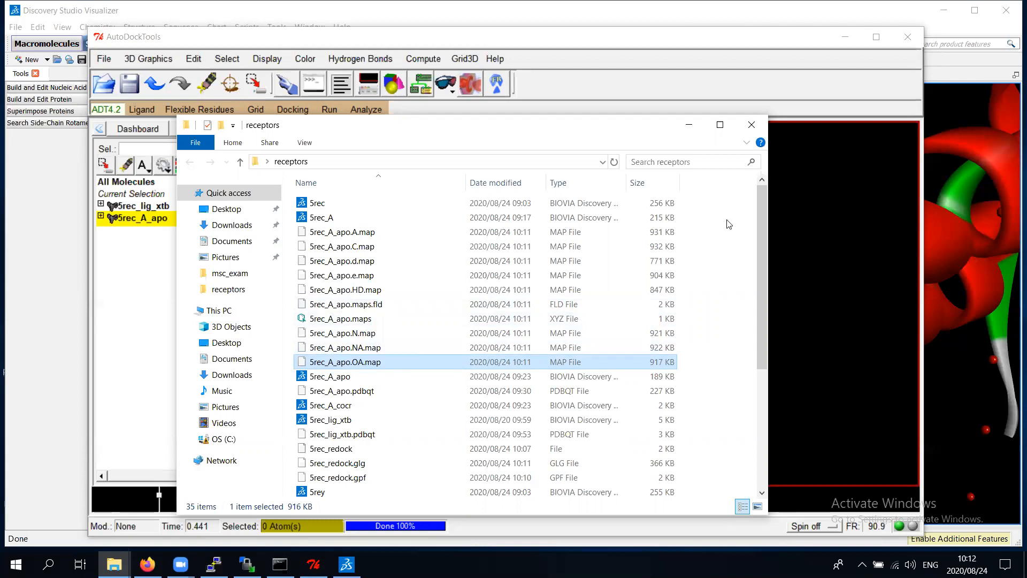
left_click(690, 126)
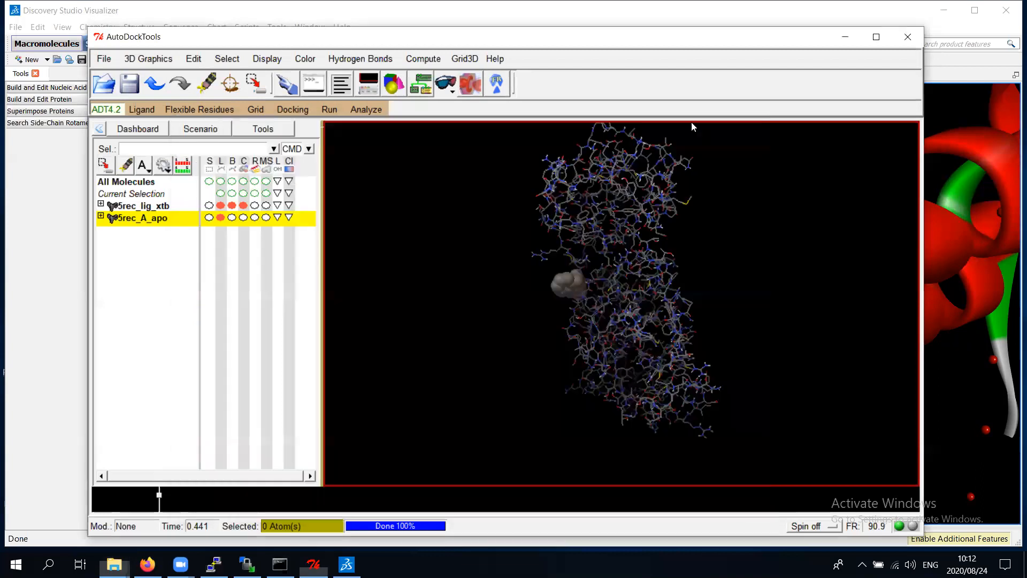
Add the 5rec_A_apo.HD.map grid to the 3D grid rendering and bring its control panel back into view.
left_click(468, 81)
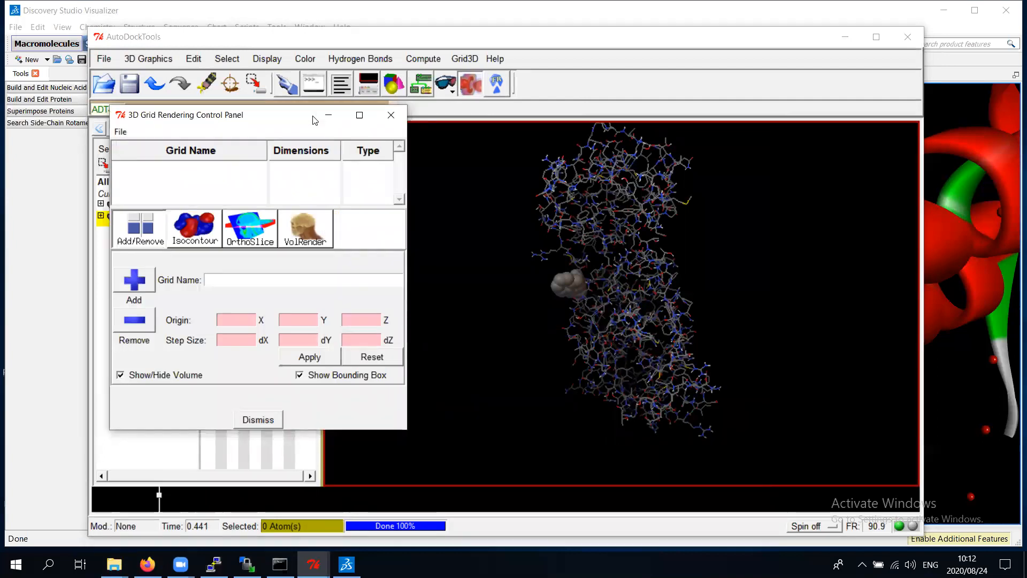
left_click_drag(315, 120, 311, 132)
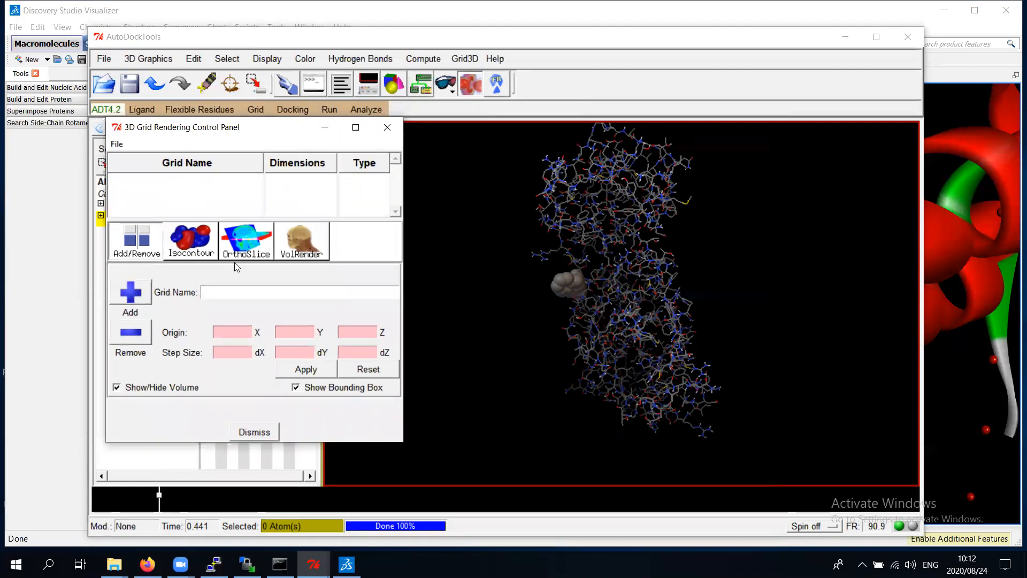
left_click(135, 294)
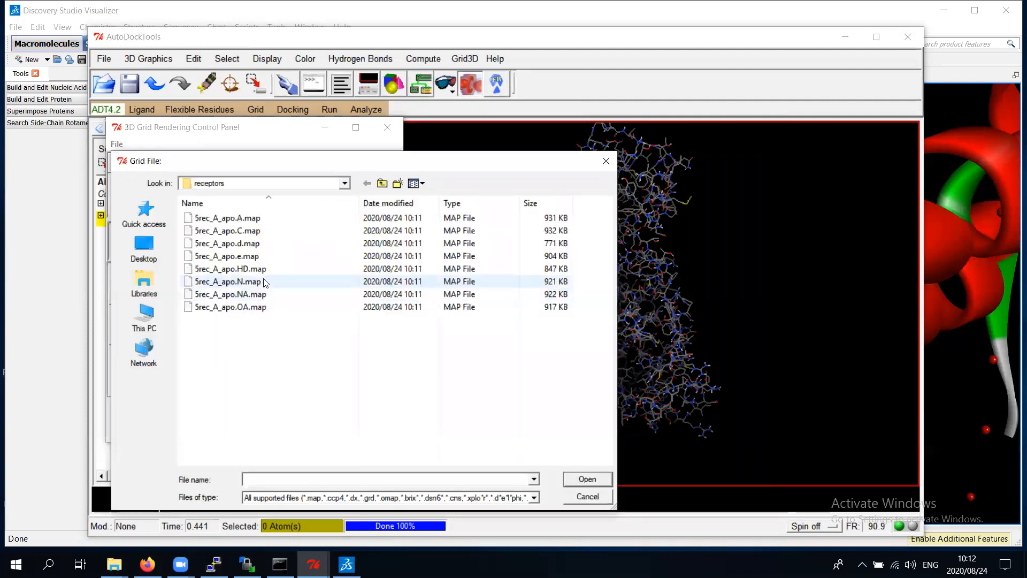
double_click(247, 269)
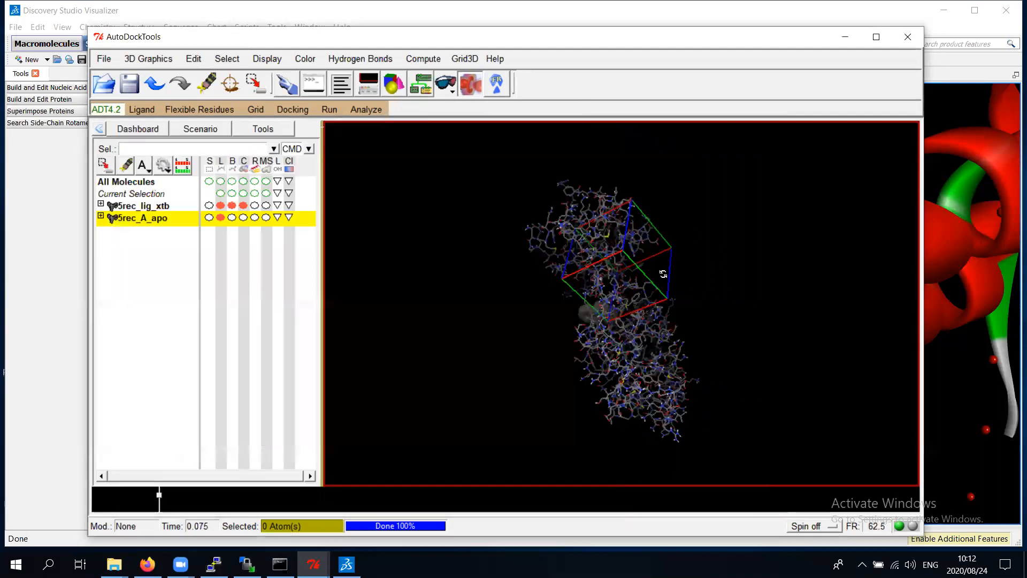
left_click(319, 562)
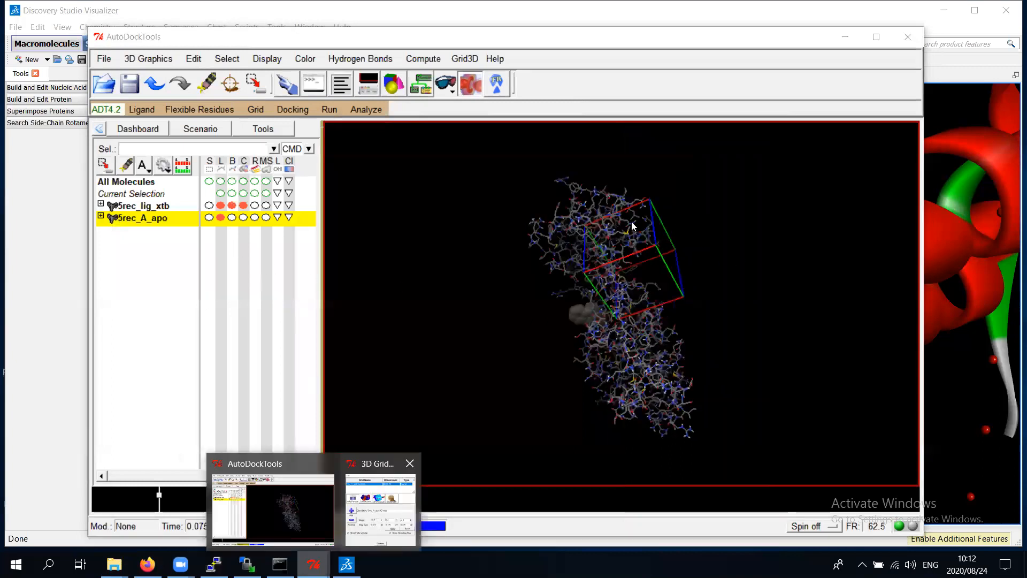
left_click(381, 502)
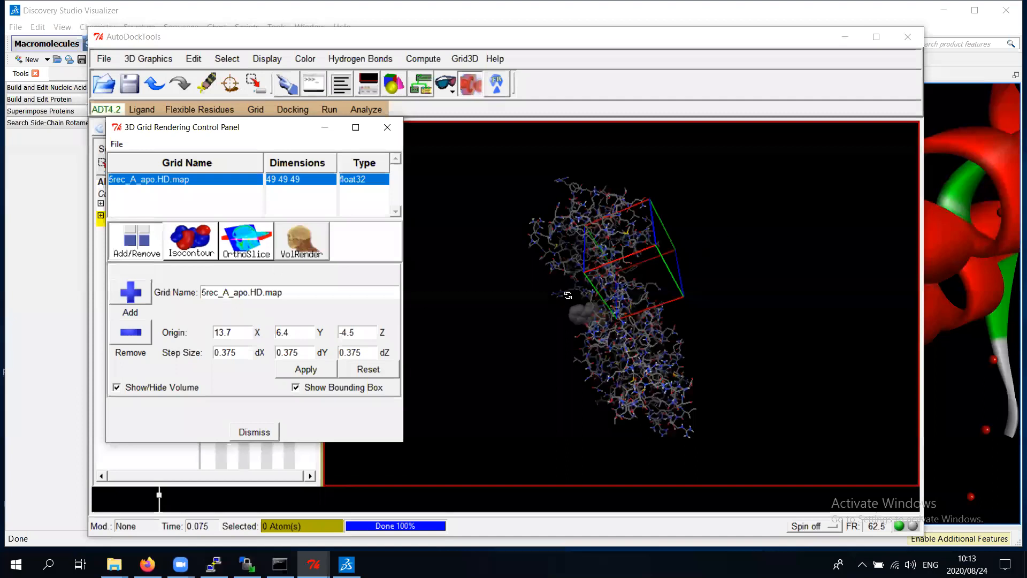
Volume-render the 5rec_A_apo.HD.map grid and examine it up close inside the grid box around the ligand.
left_click_drag(654, 231, 576, 264)
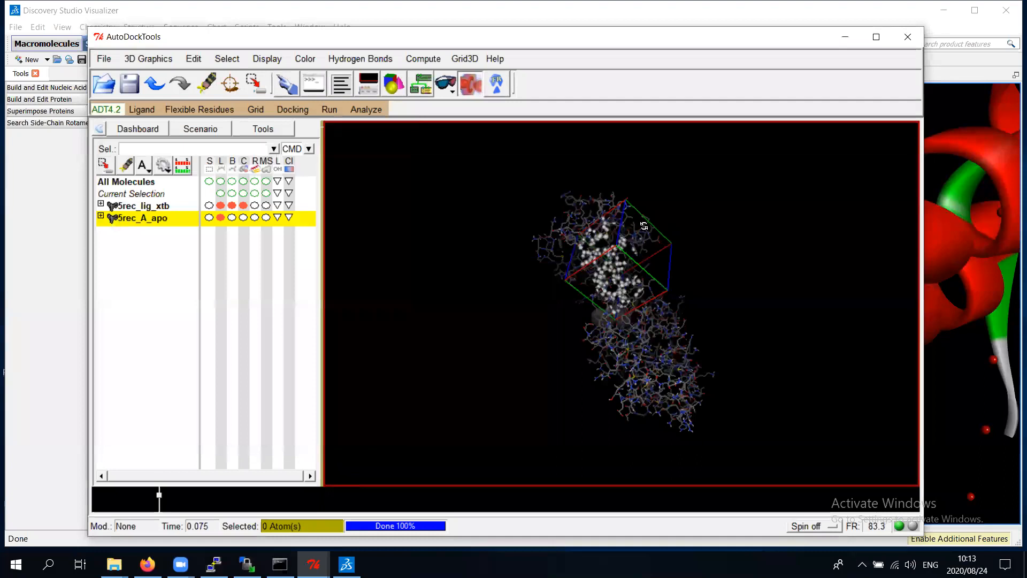
scroll(584, 256, "up", 3)
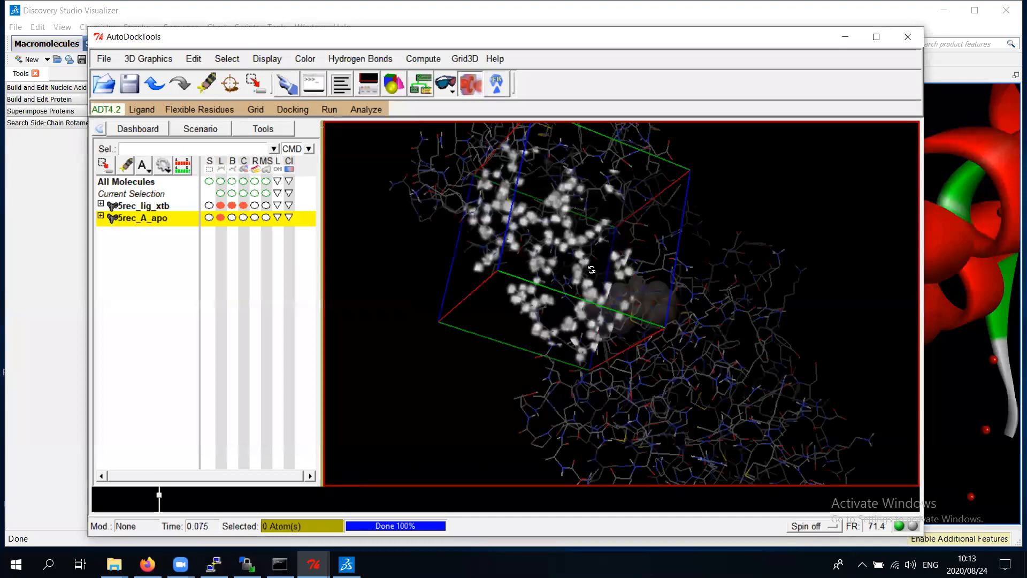
left_click_drag(659, 240, 749, 220)
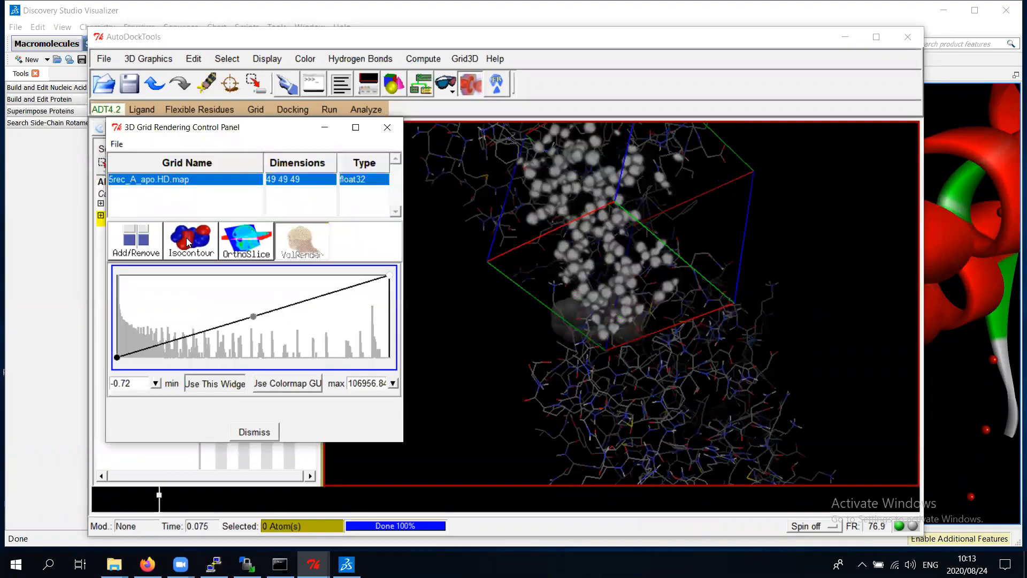
Add isocontours at about 10695 and 3979 to the 5rec_A_apo.HD.map grid and examine them from several angles inside the grid box.
left_click(187, 238)
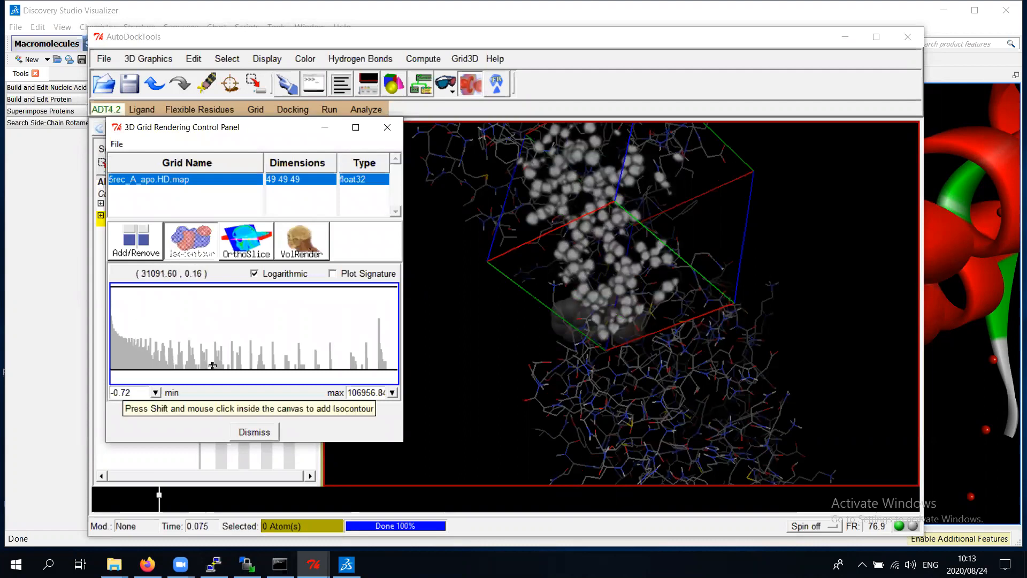
left_click(138, 353, "shift")
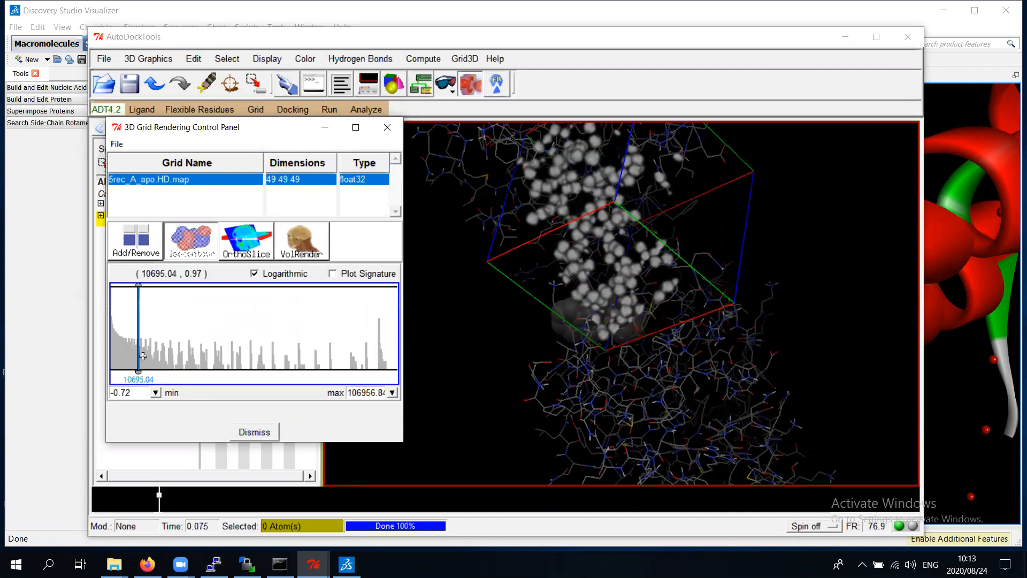
left_click(119, 327, "shift")
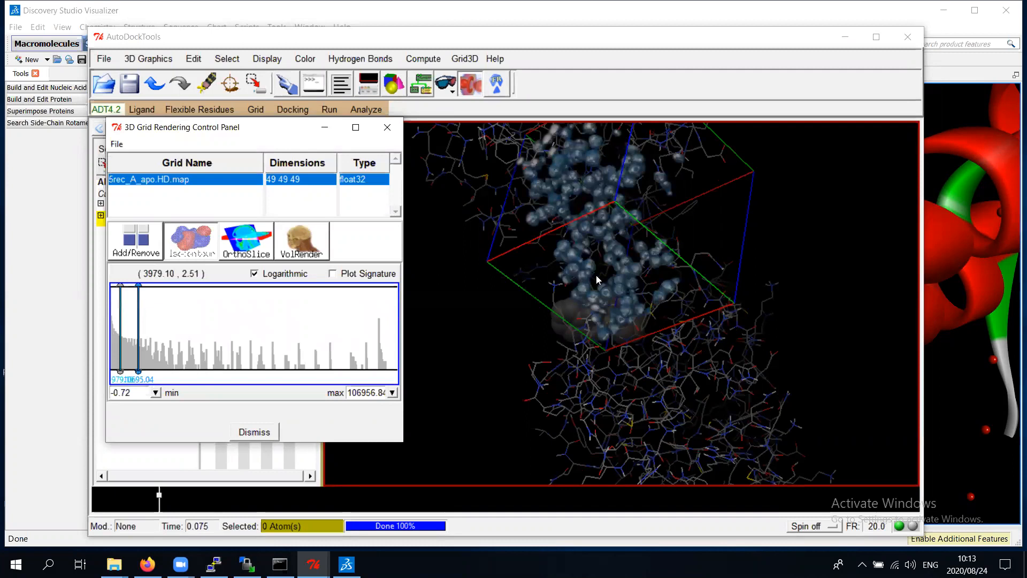
left_click_drag(593, 323, 686, 274)
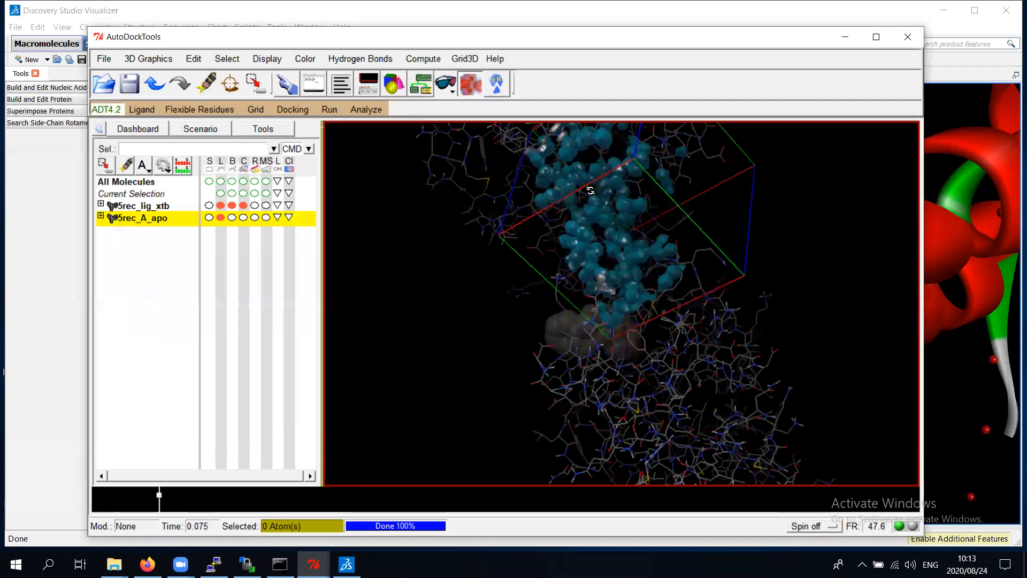
left_click_drag(536, 201, 586, 190)
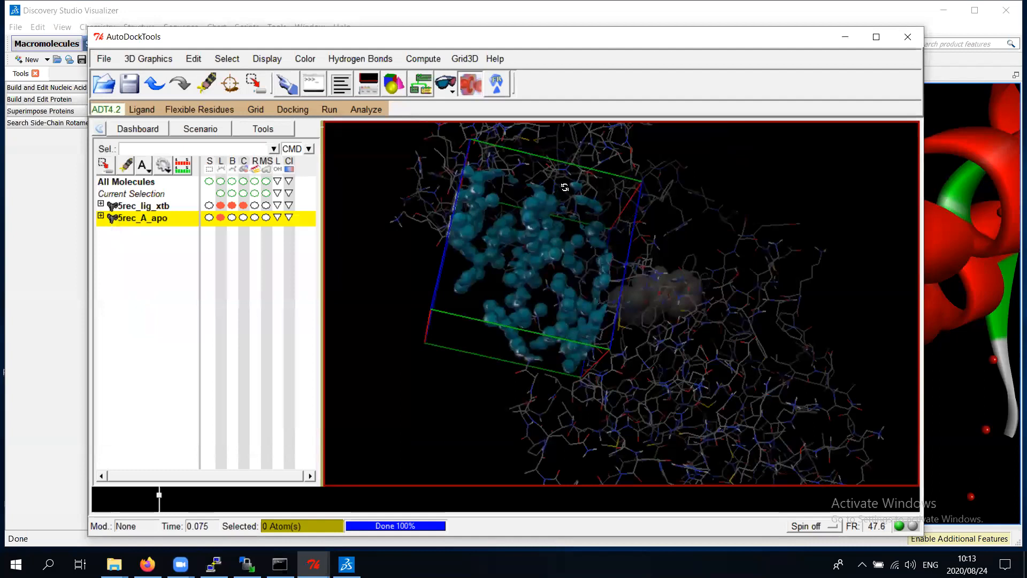
left_click_drag(564, 183, 564, 187)
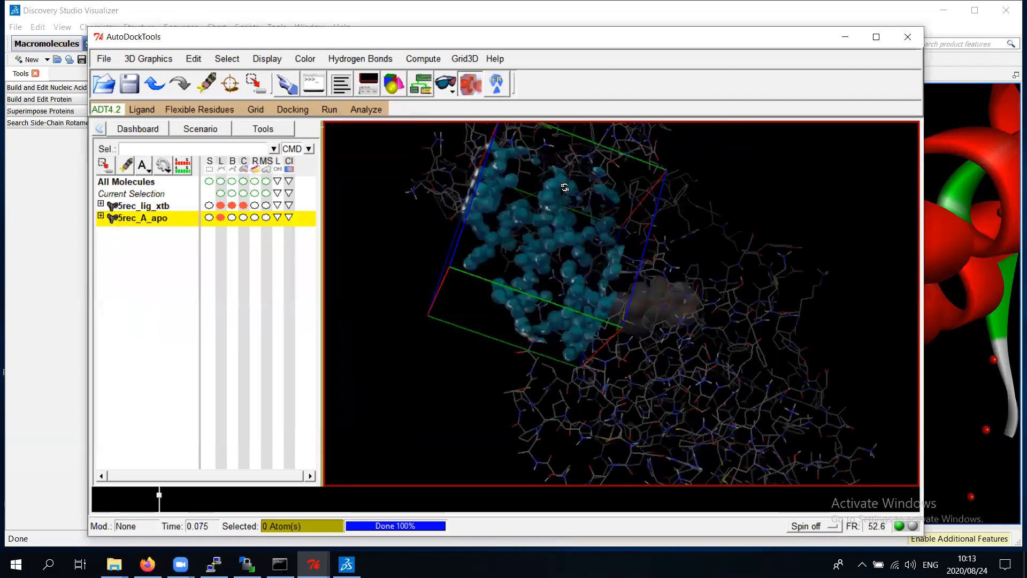
left_click_drag(605, 207, 609, 200)
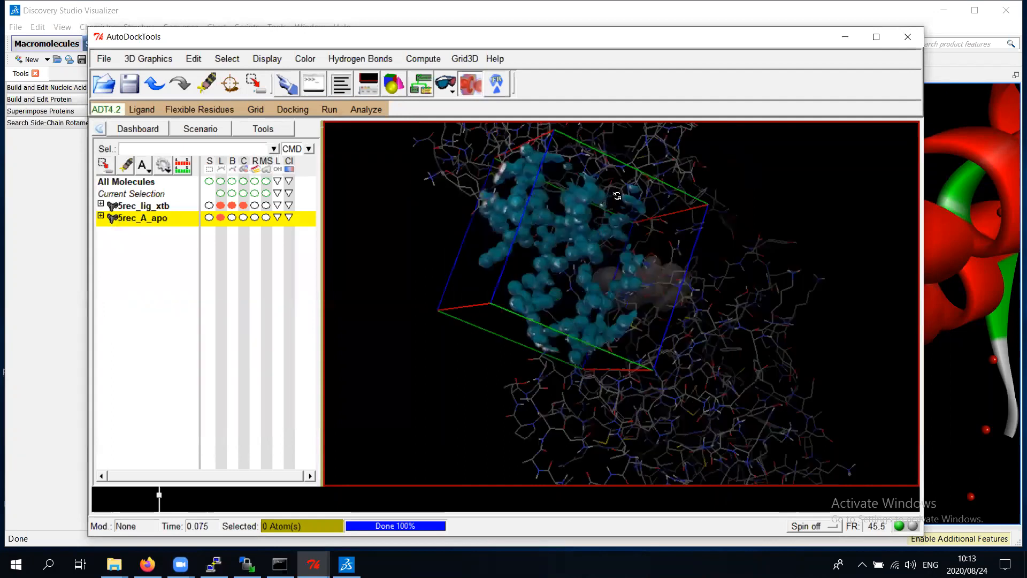
left_click_drag(671, 195, 662, 206)
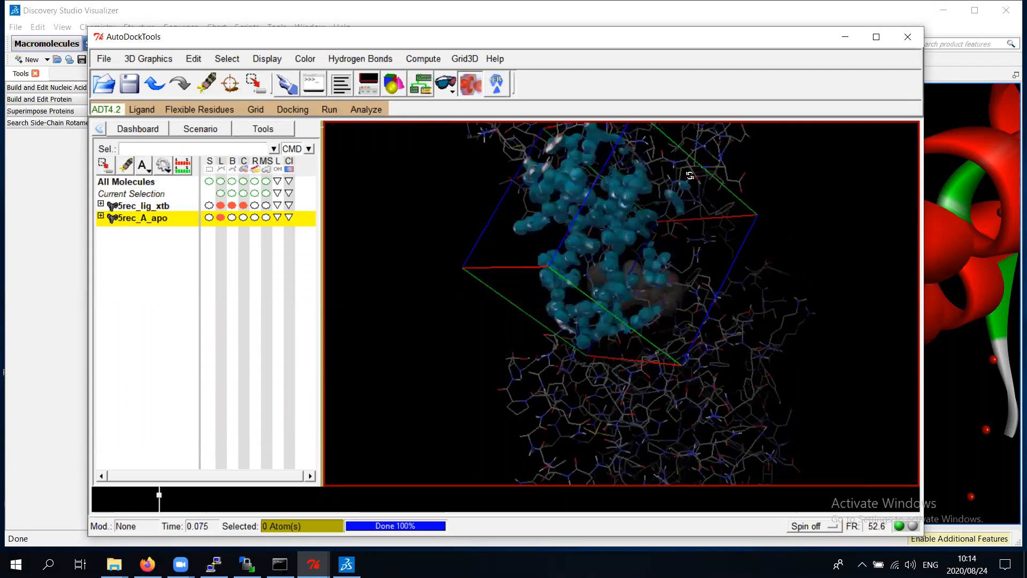
left_click_drag(711, 175, 507, 293)
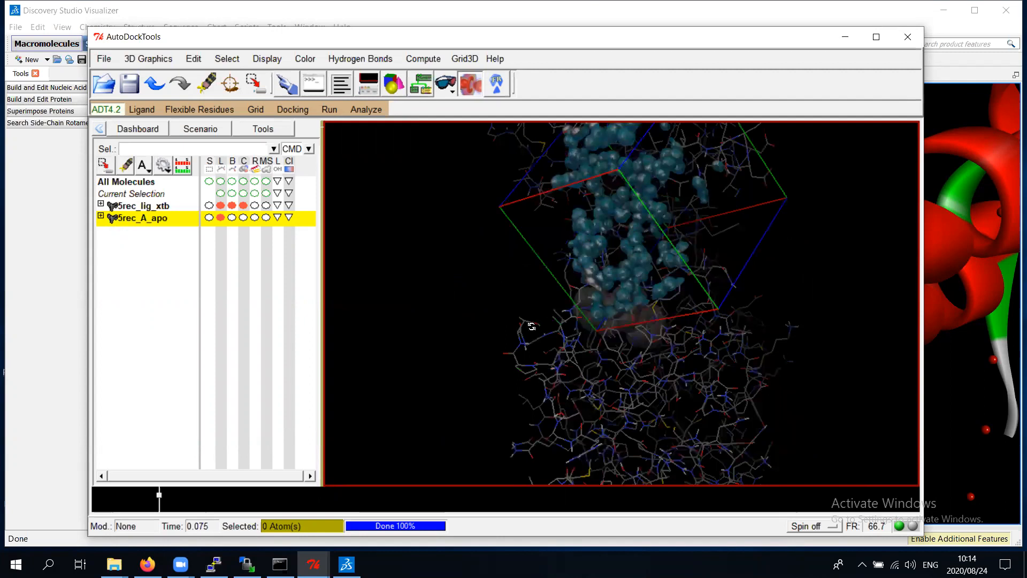
left_click_drag(515, 346, 516, 350)
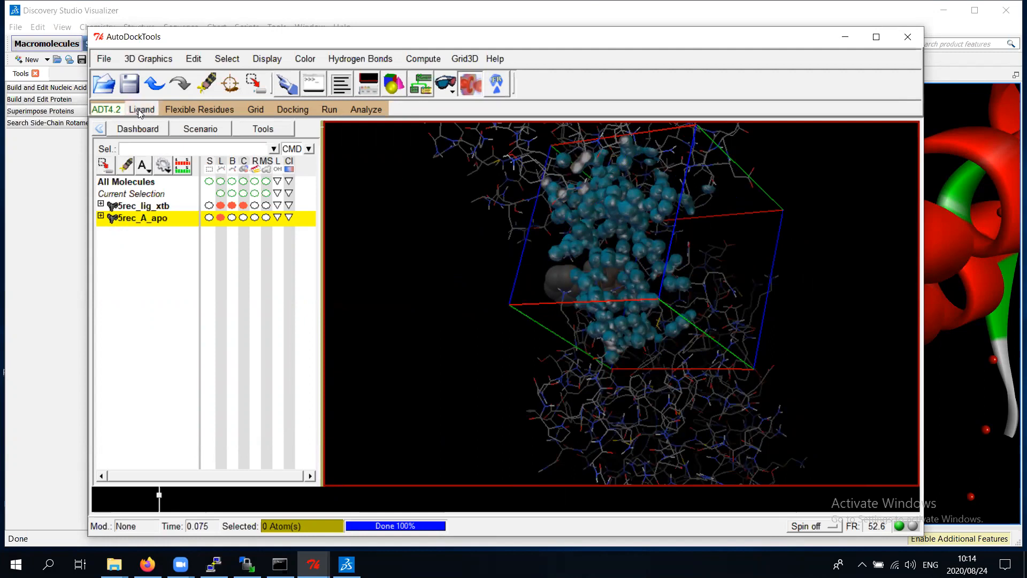
Set 5rec_A_apo.pdbqt from the receptors folder as the rigid macromolecule file for the docking.
left_click(258, 111)
mouse_move(297, 206)
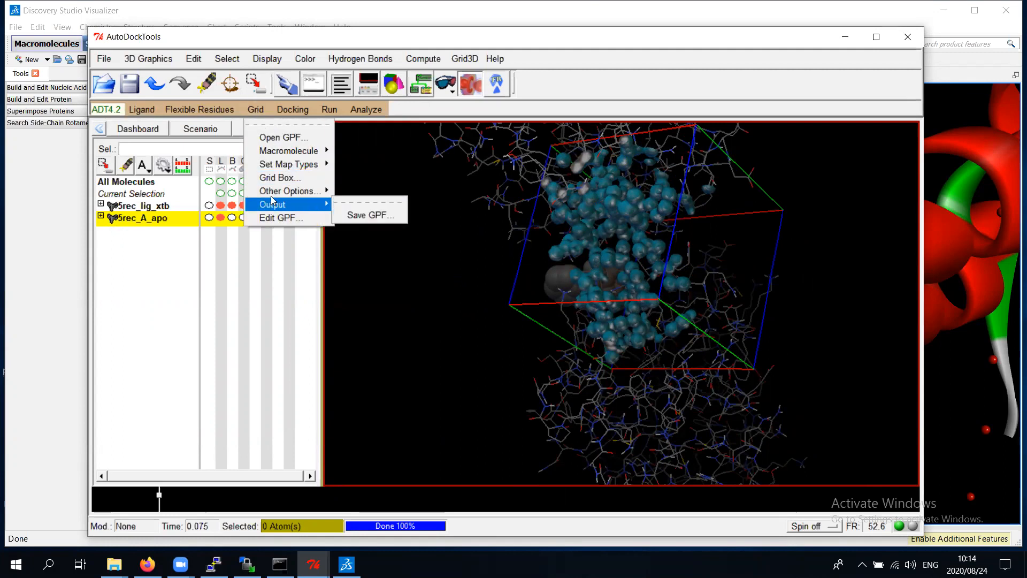
left_click(295, 110)
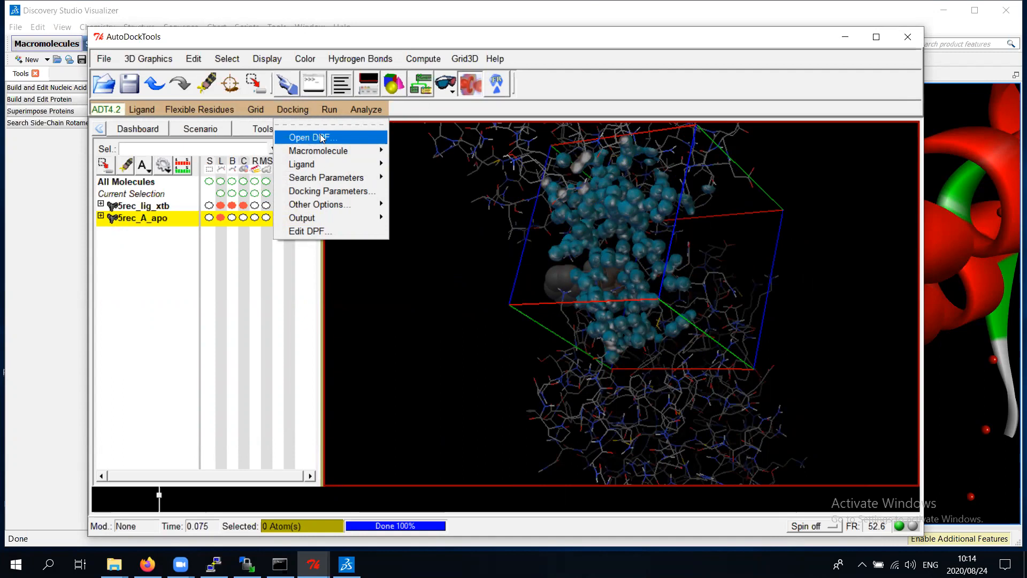
mouse_move(309, 153)
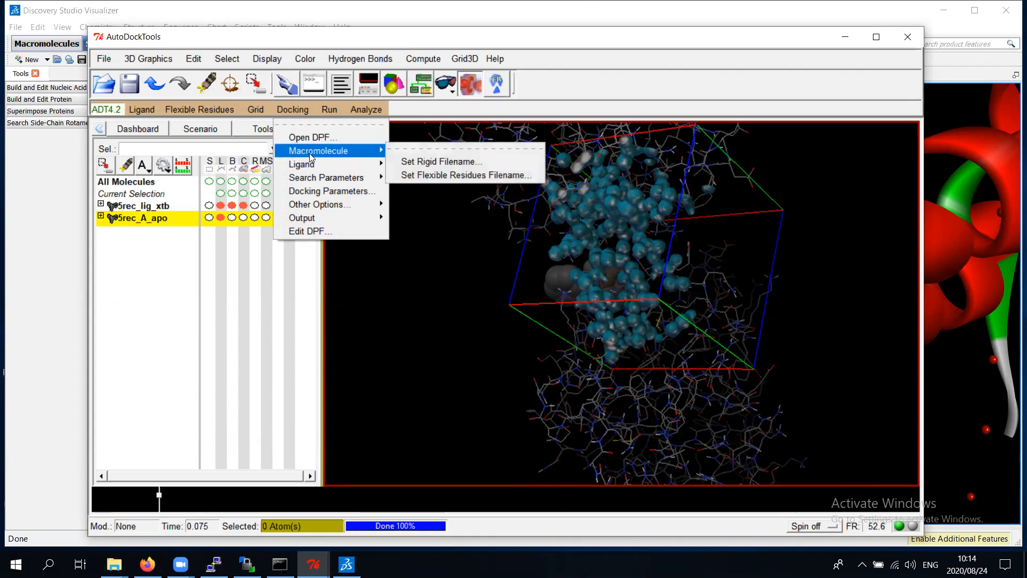
left_click(455, 161)
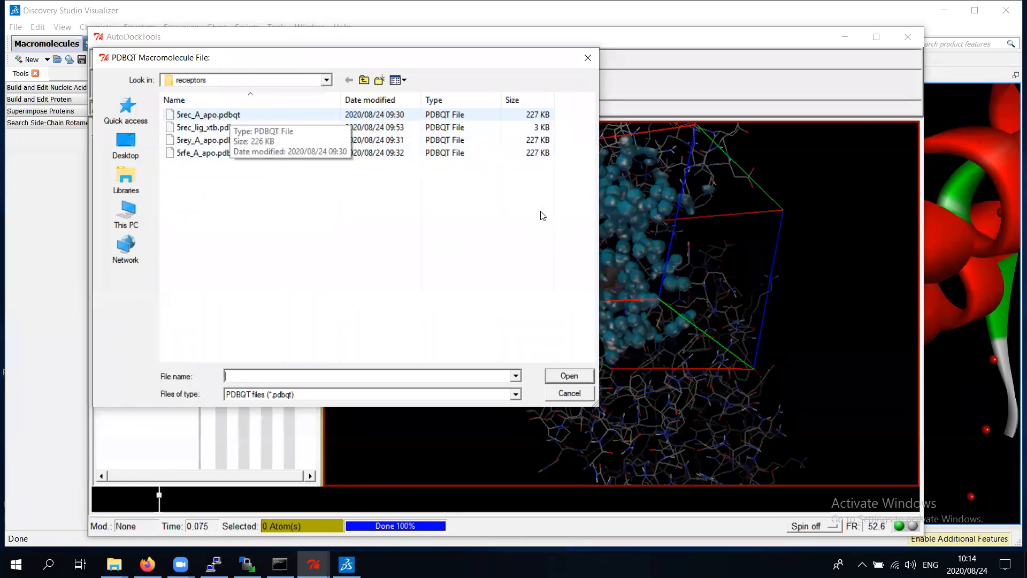
double_click(290, 112)
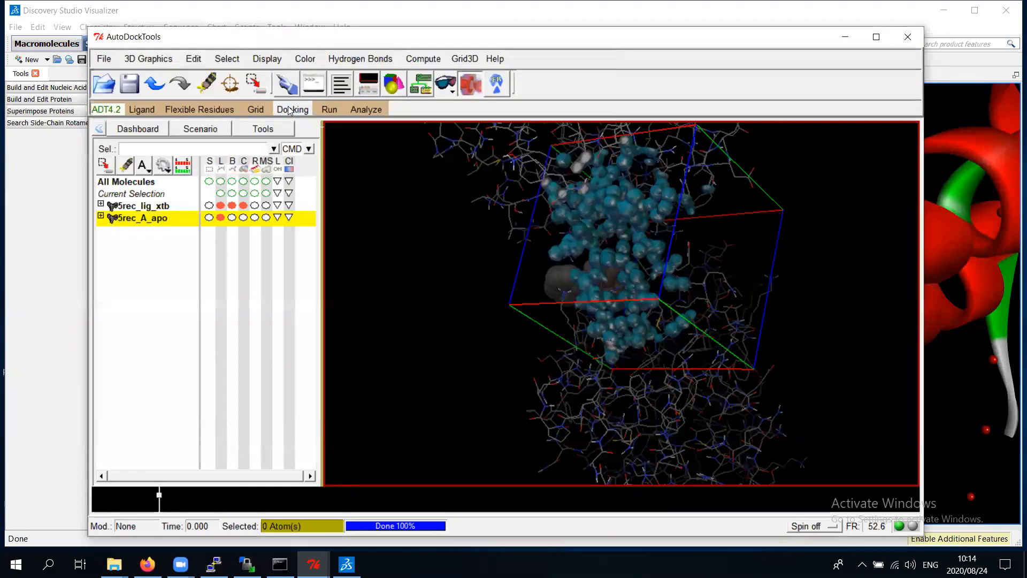
Choose 5rec_lig_xtb as the docking ligand and accept its default ligand parameters.
left_click(292, 109)
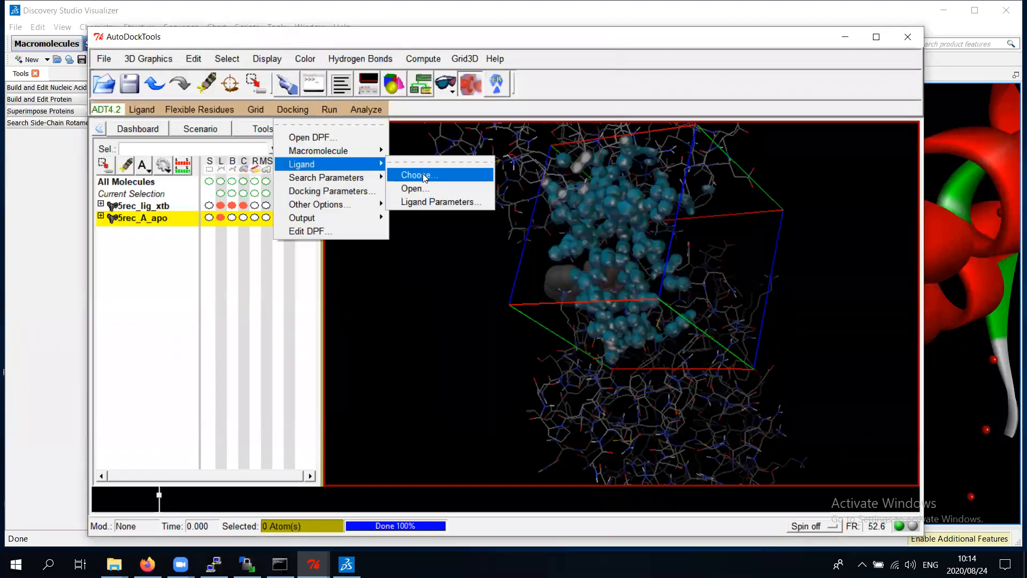
left_click(425, 176)
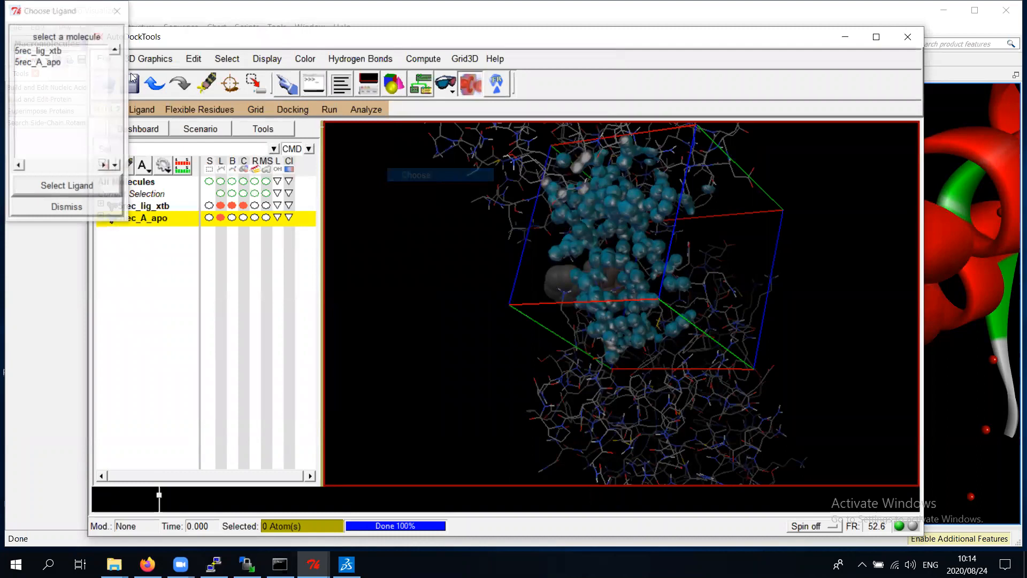
double_click(54, 51)
left_click(155, 204)
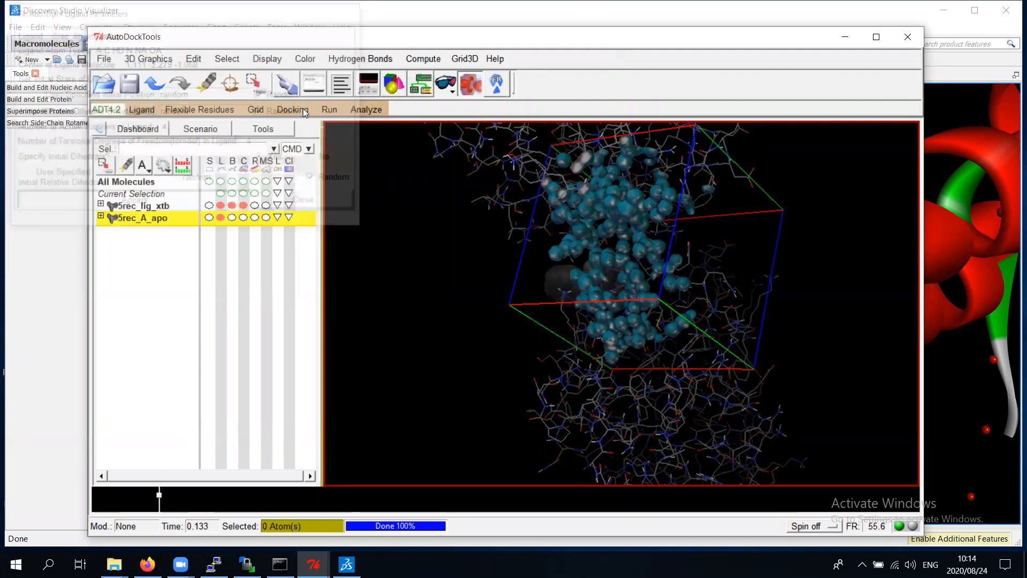
Set the genetic algorithm search to 100 GA runs, keeping the medium maximum number of evals, and accept the parameters.
left_click(293, 110)
mouse_move(378, 159)
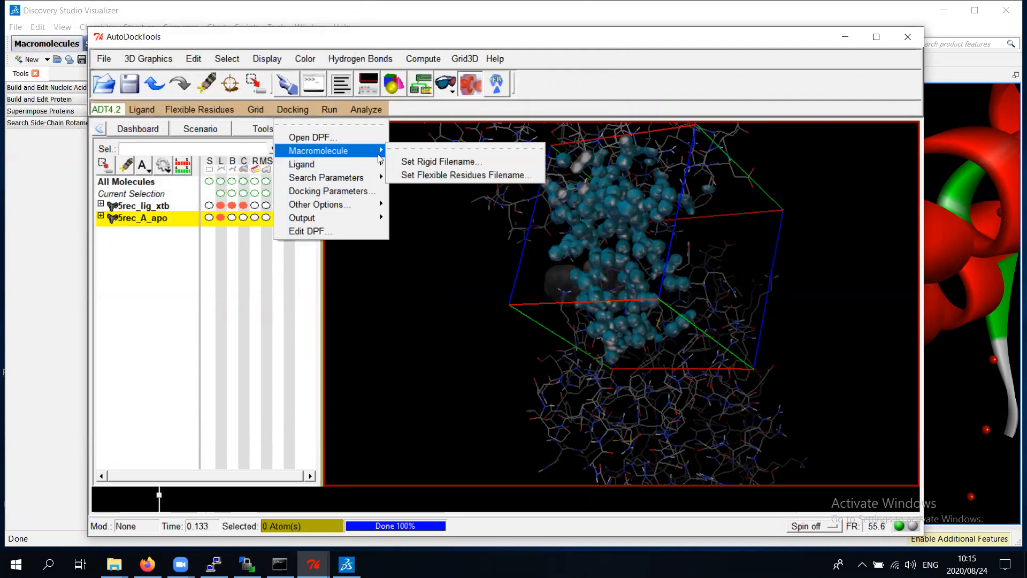
mouse_move(334, 163)
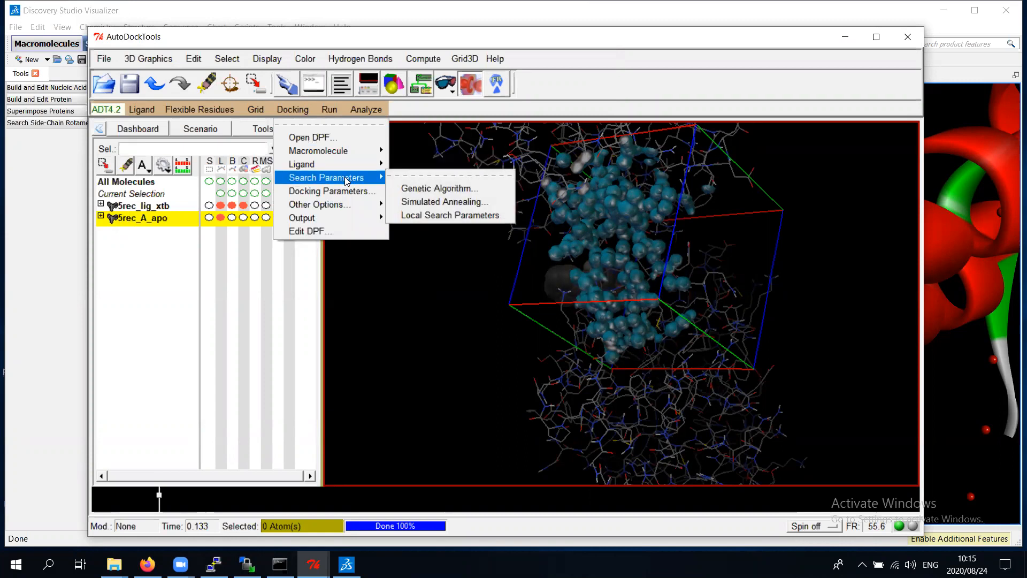
left_click(420, 187)
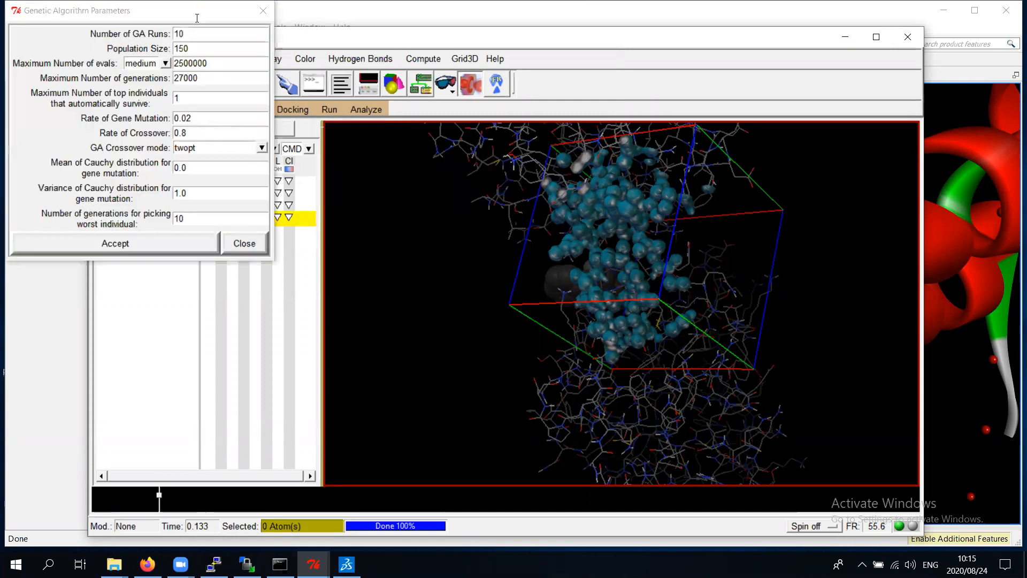
left_click_drag(184, 9, 357, 182)
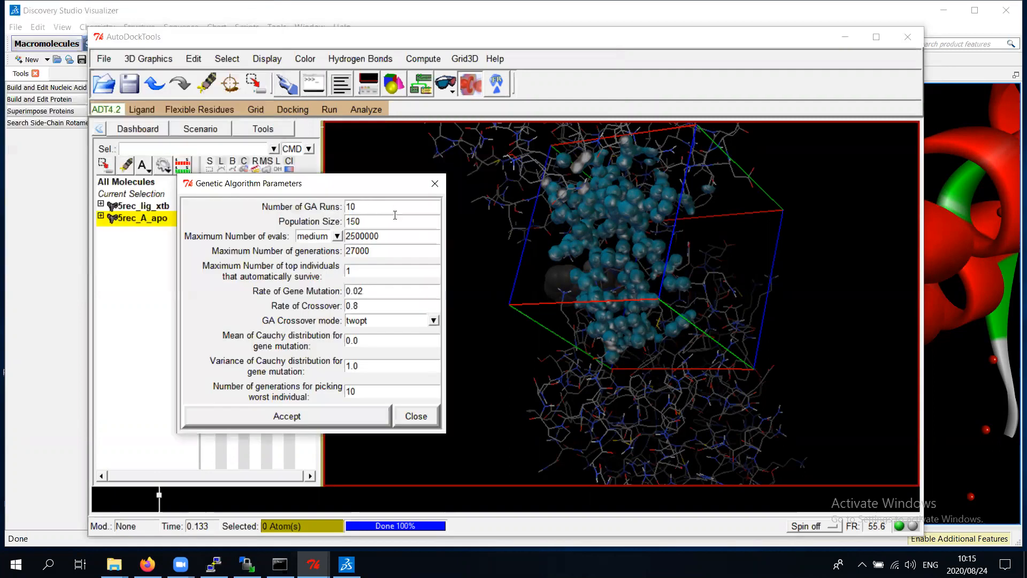
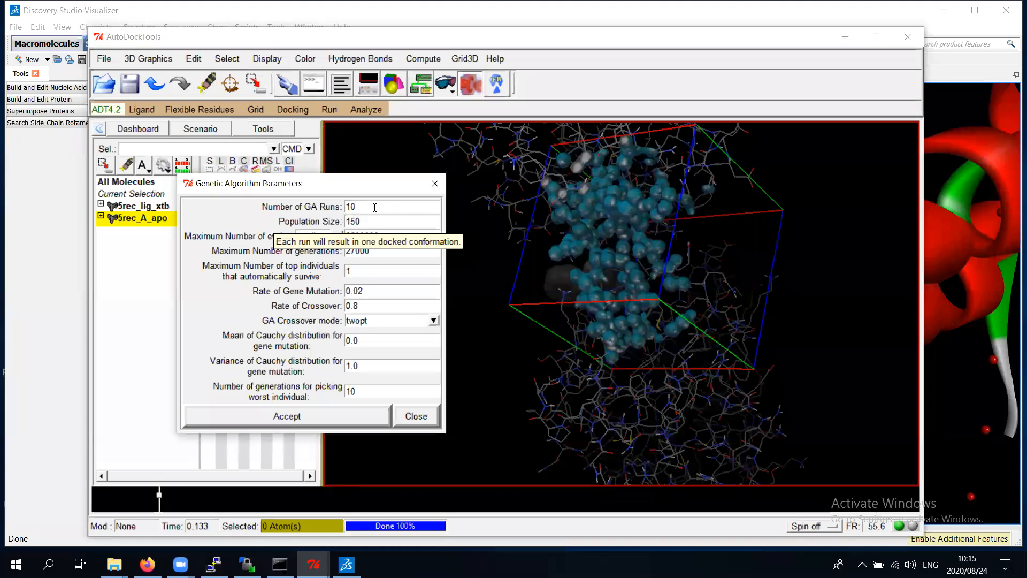
type("0")
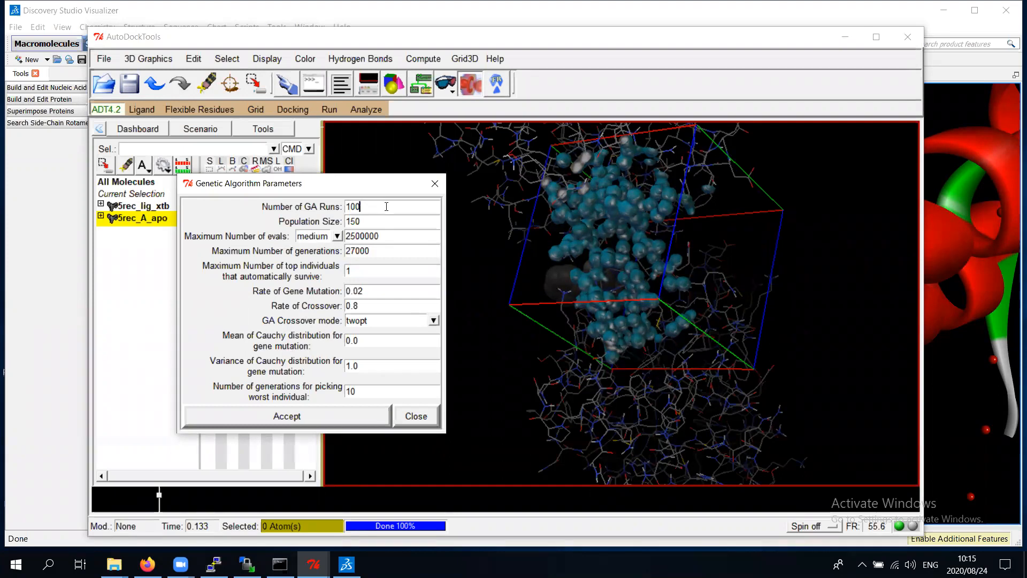
left_click(337, 236)
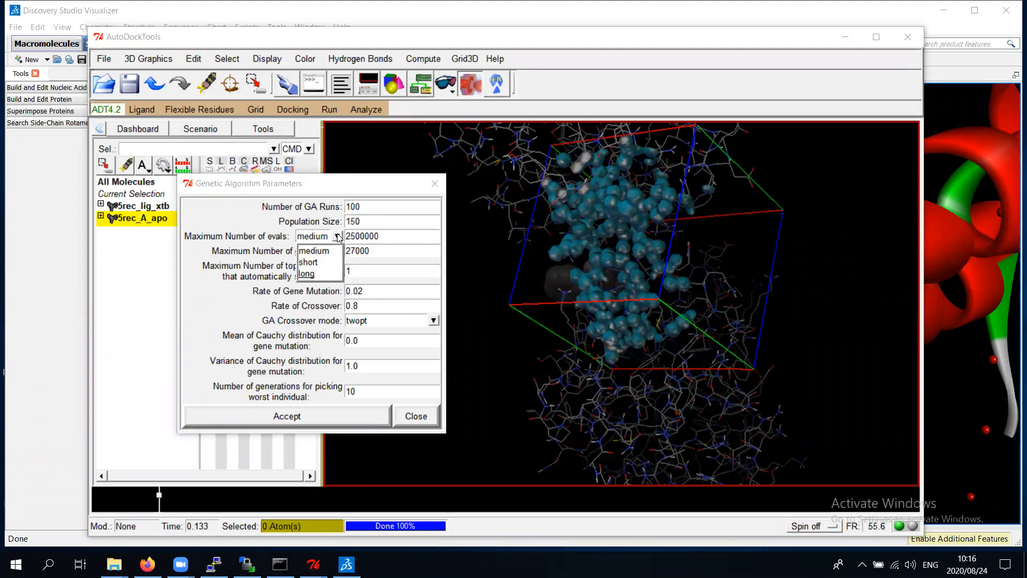
left_click(378, 236)
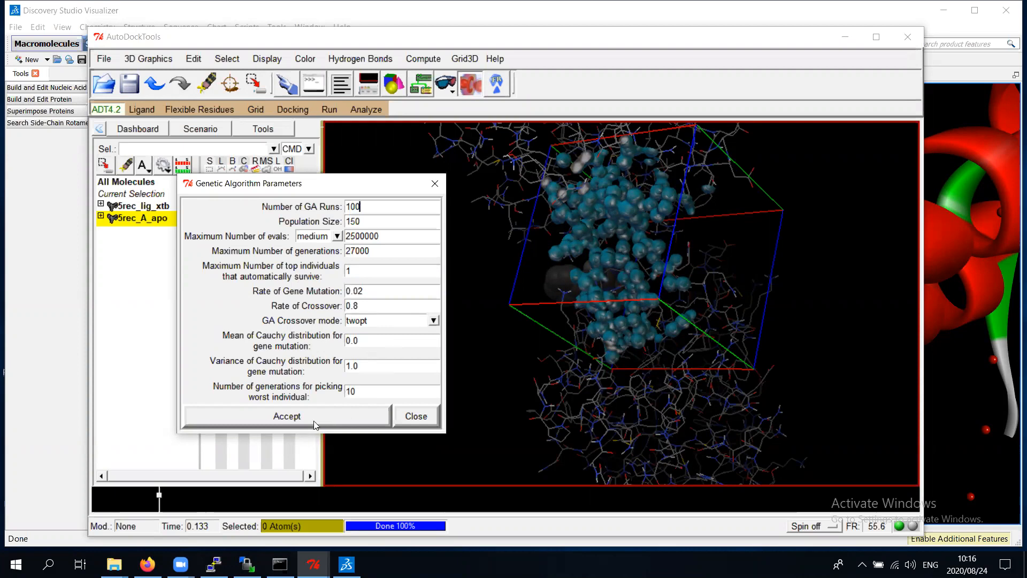
left_click(314, 419)
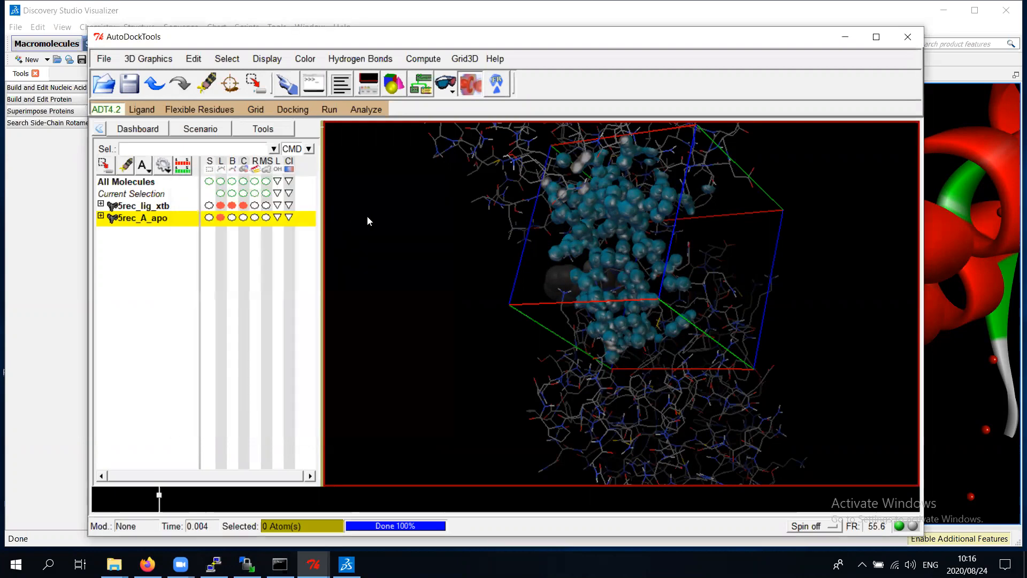
Check the docking run options for random number generator, energy, step size and output format, leaving them on defaults.
left_click(303, 113)
mouse_move(307, 151)
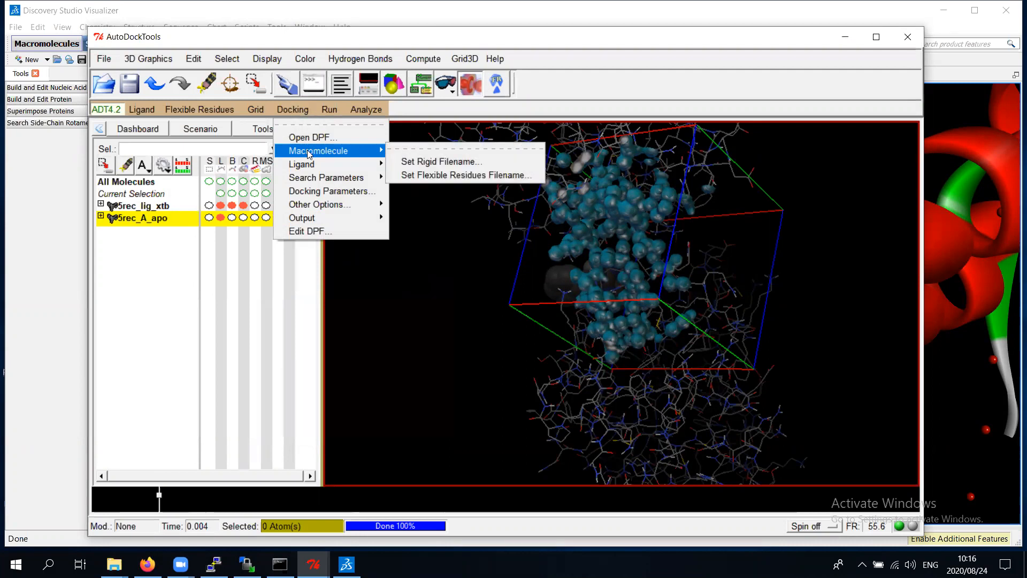
left_click(313, 192)
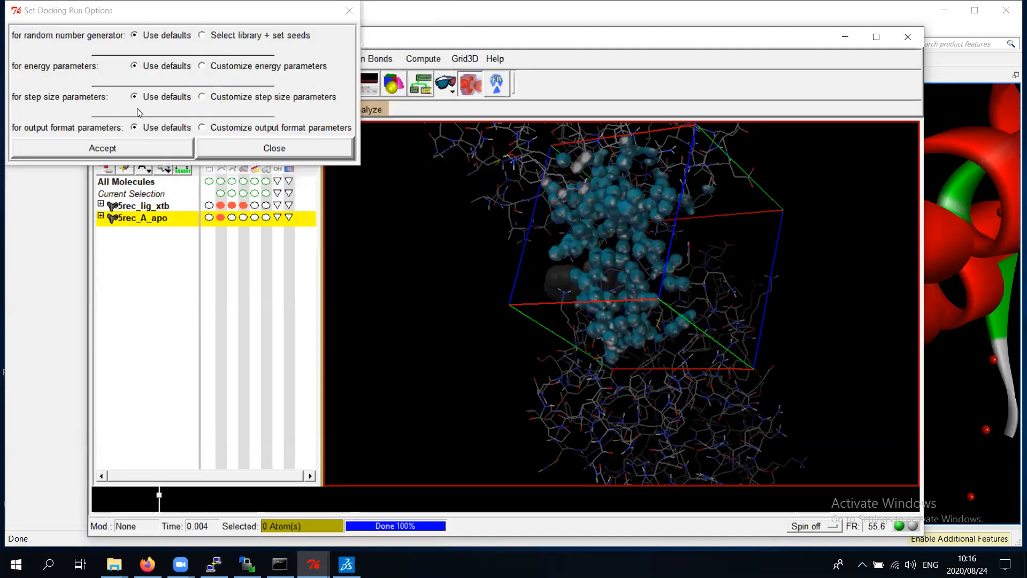
left_click(273, 153)
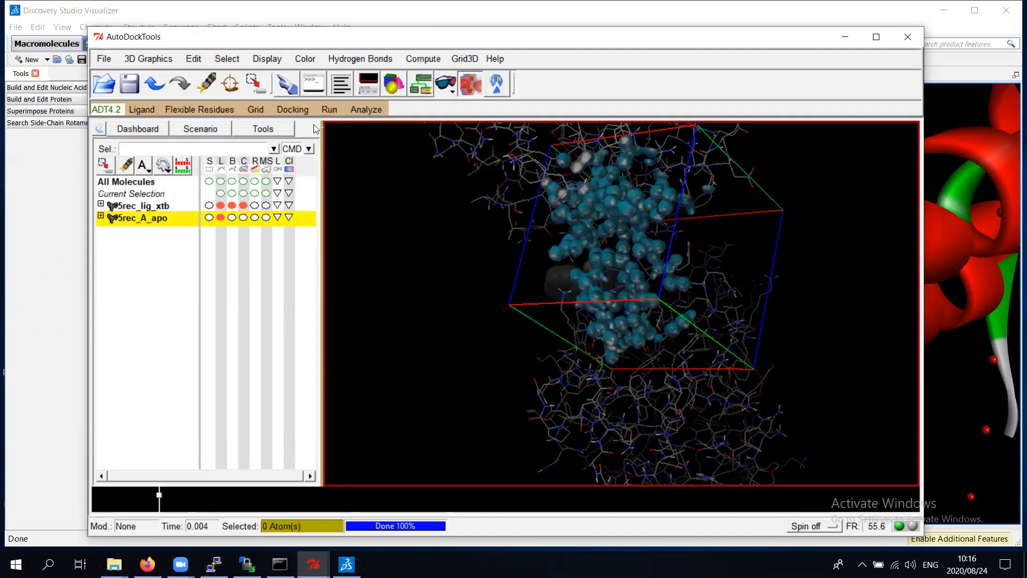
Save the Lamarckian GA (4.2) docking parameter output as 5rec_redocking.dpf in the receptors folder.
left_click(292, 110)
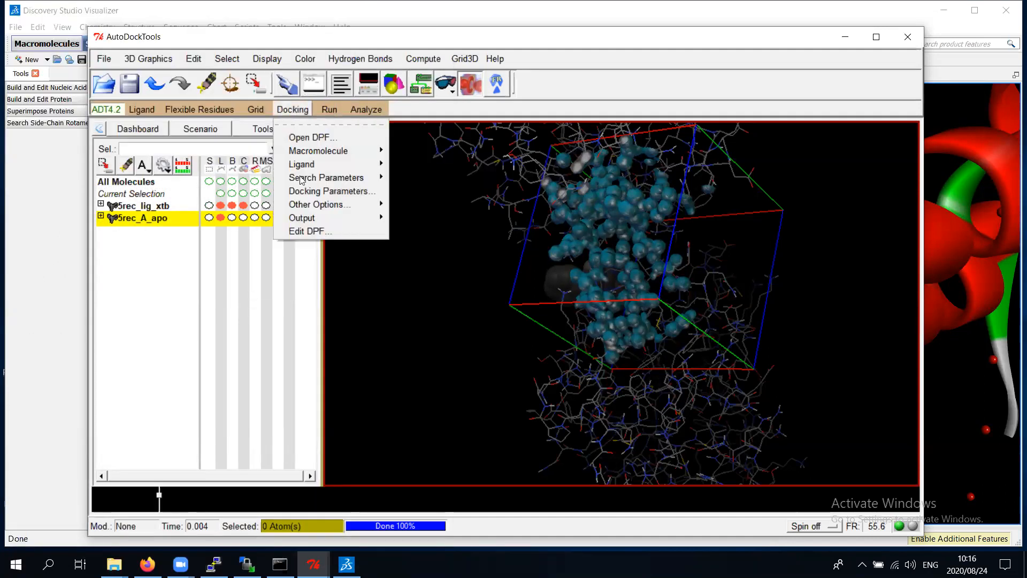
mouse_move(307, 216)
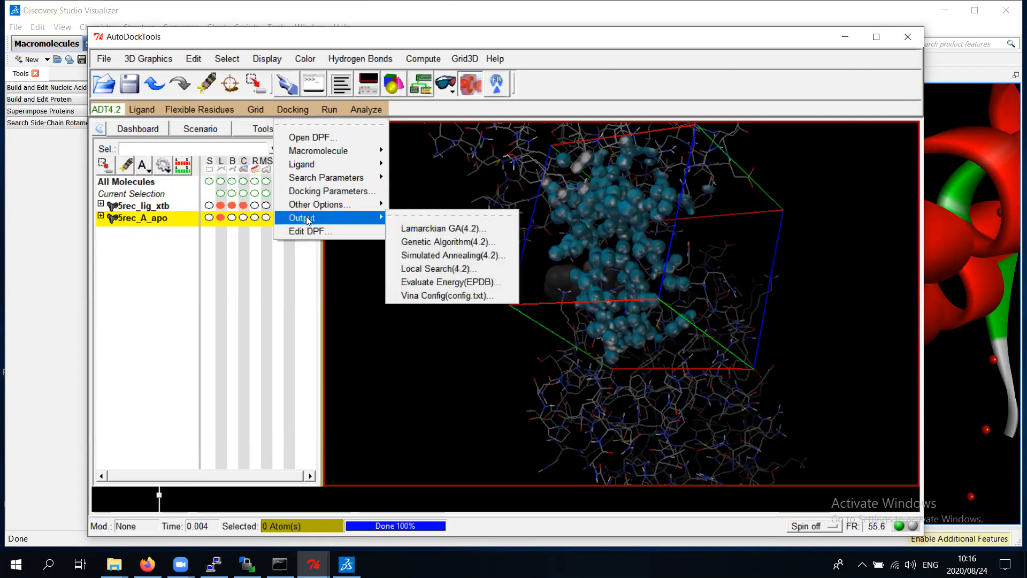
left_click(461, 229)
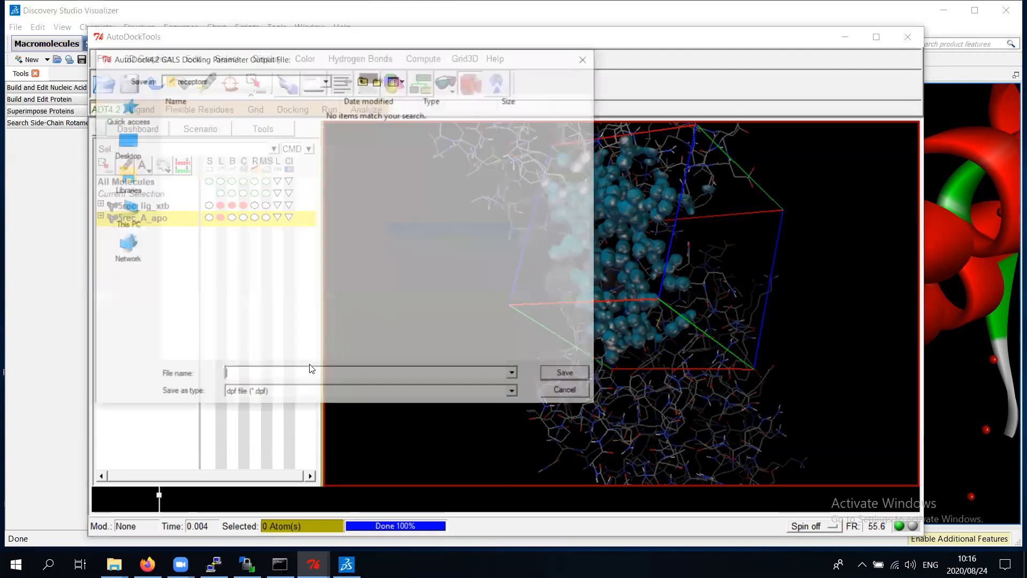
type("5r")
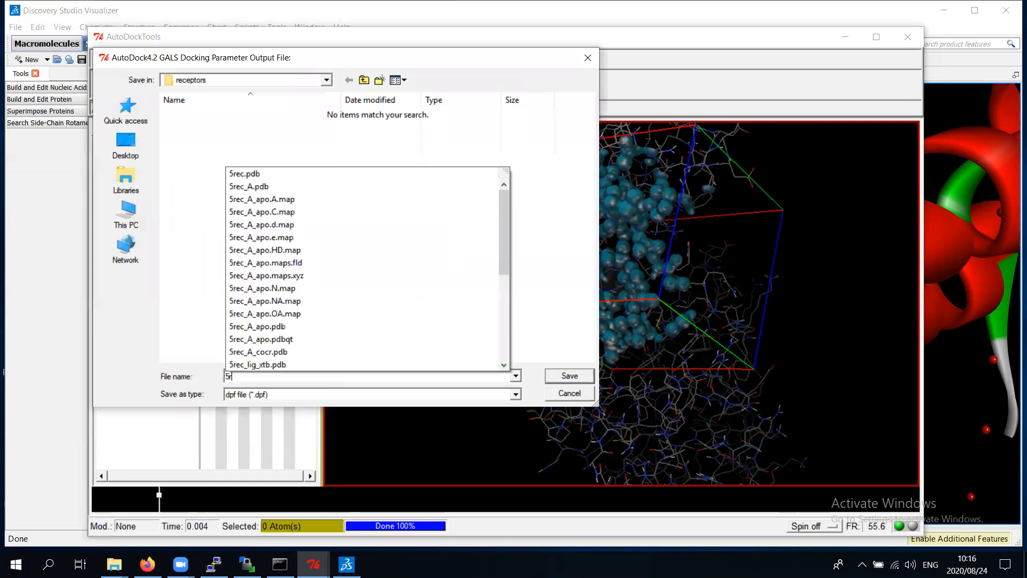
type("ec_redocking")
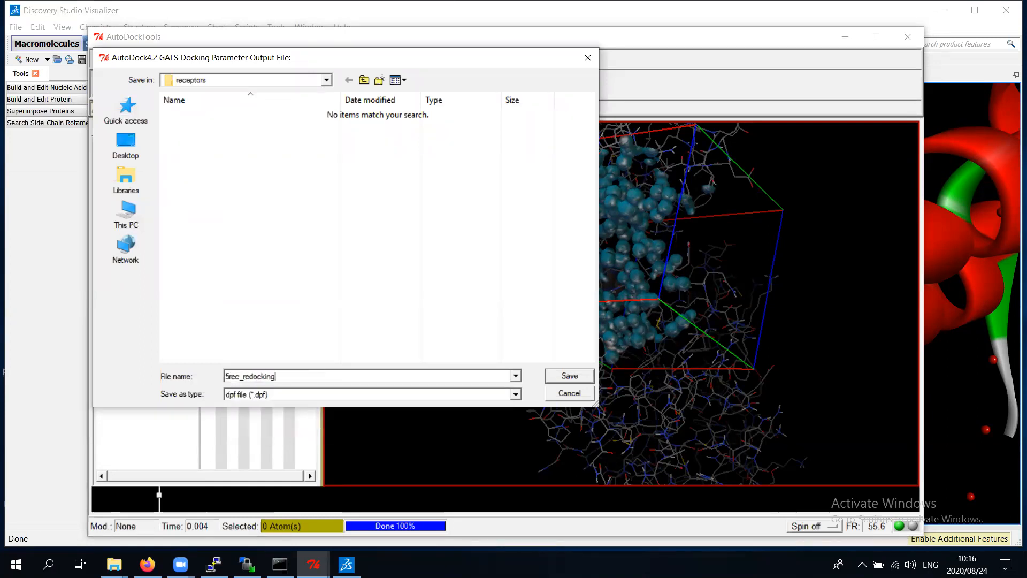
type(".dpf")
left_click(569, 376)
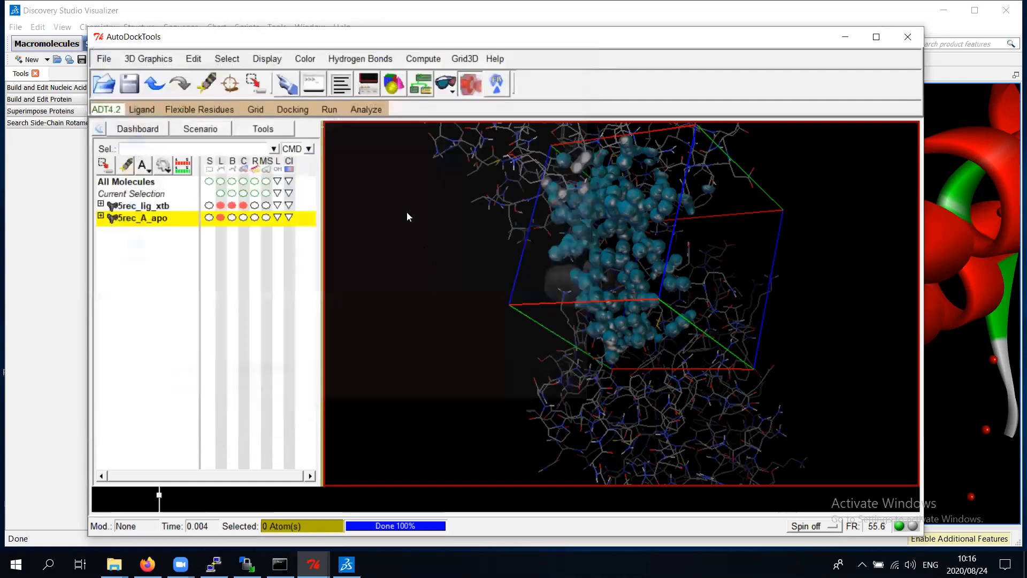
left_click(292, 109)
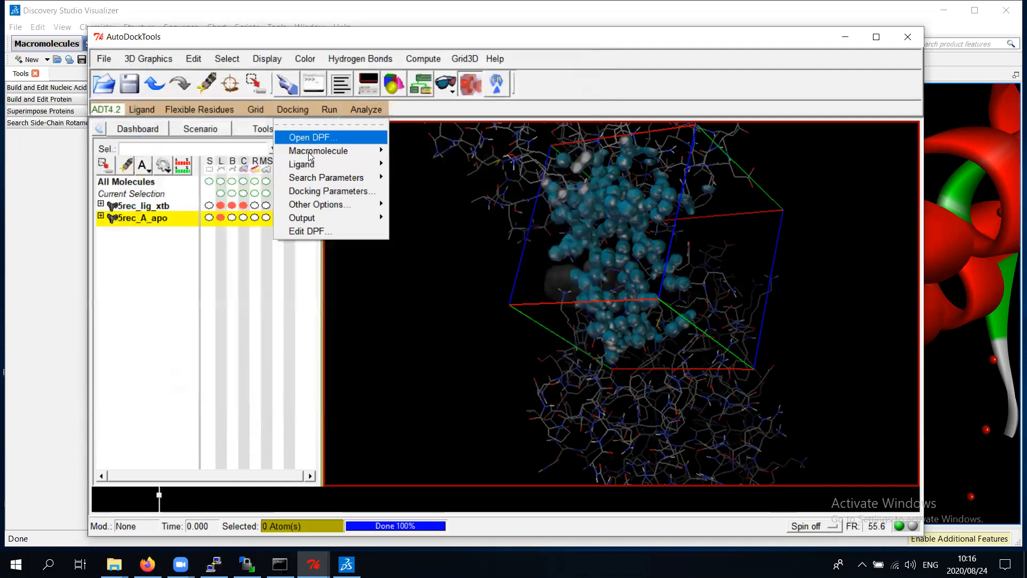
left_click(307, 163)
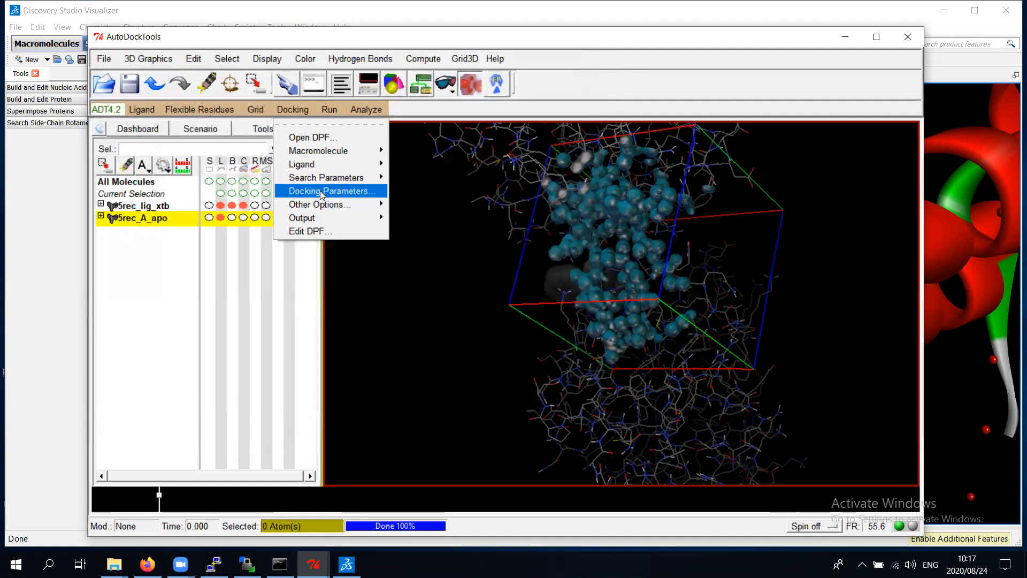
mouse_move(324, 221)
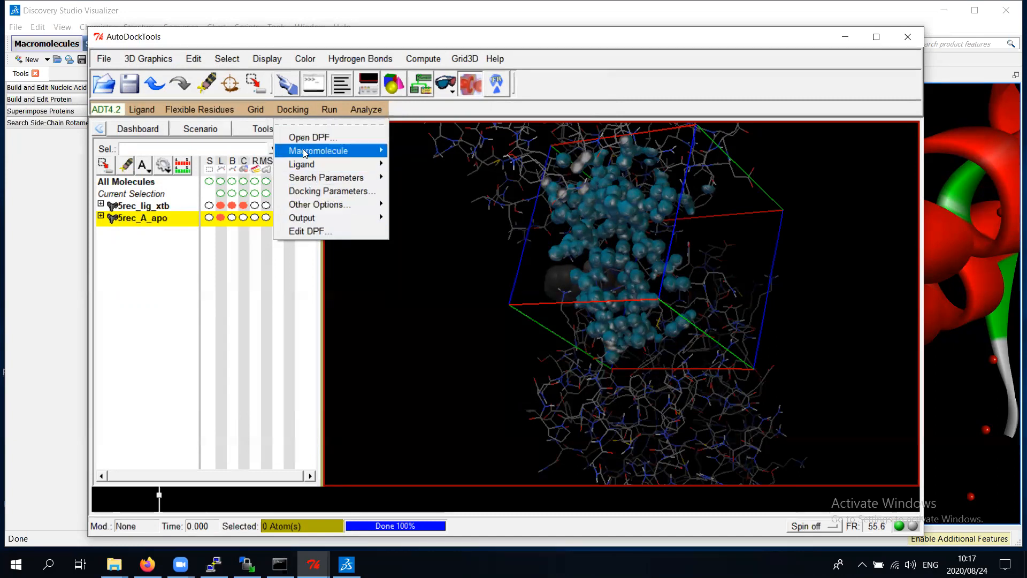
Set up an AutoDock run with 5rec_redocking.dpf from the receptors folder as its parameter file.
left_click(331, 110)
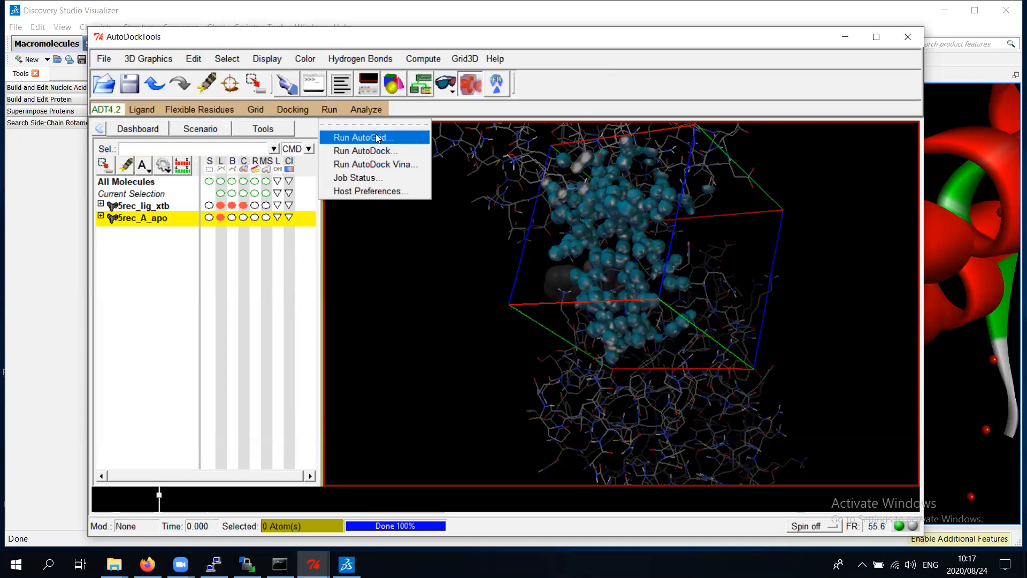
left_click(362, 151)
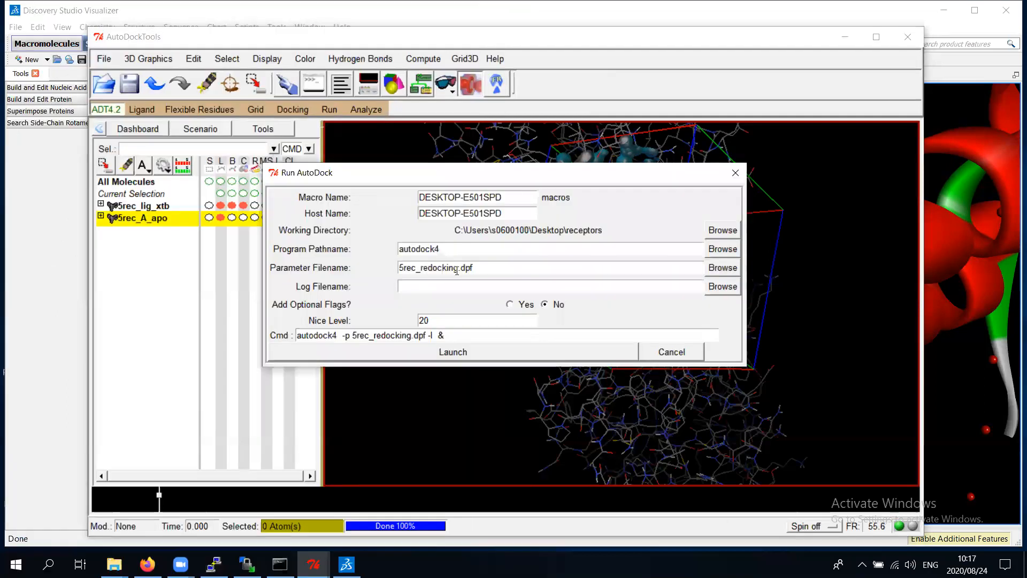
left_click(727, 268)
double_click(403, 252)
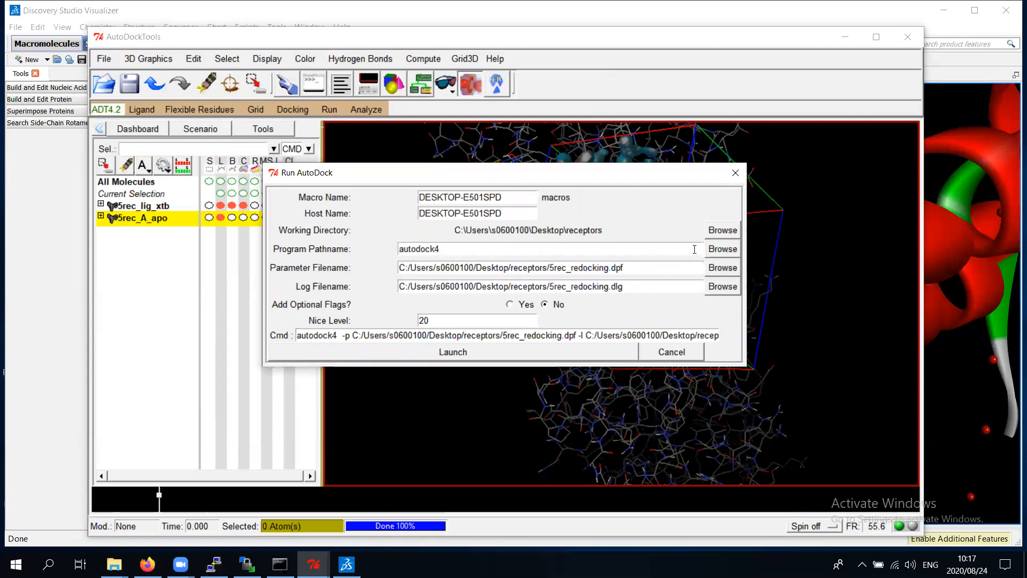
Set the run's program to autodock4 from The Scripps Research Institute/Autodock/4.2.6 in Program Files (x86) and launch the docking.
left_click(723, 253)
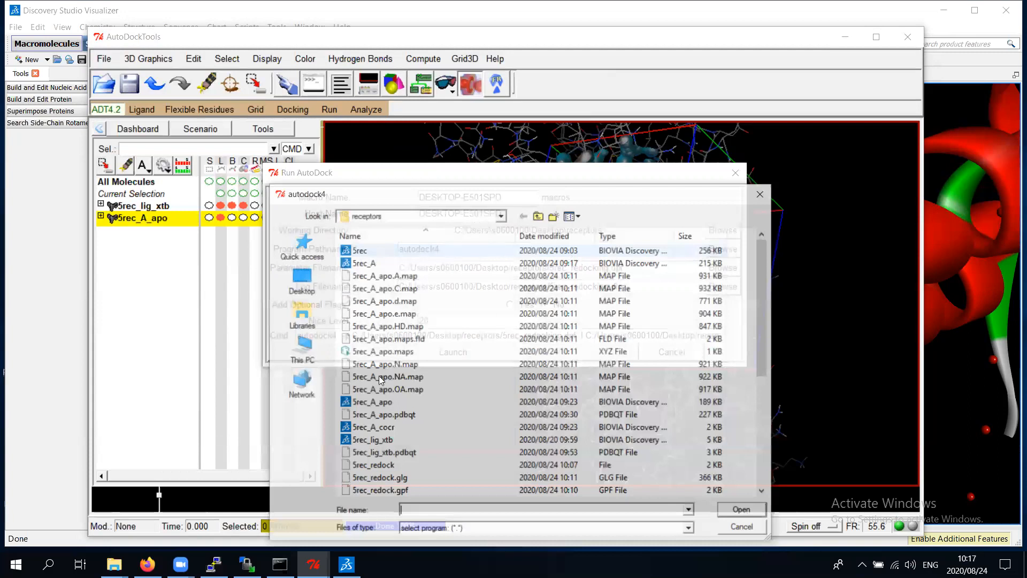
double_click(385, 352)
scroll(442, 381, "down", 4)
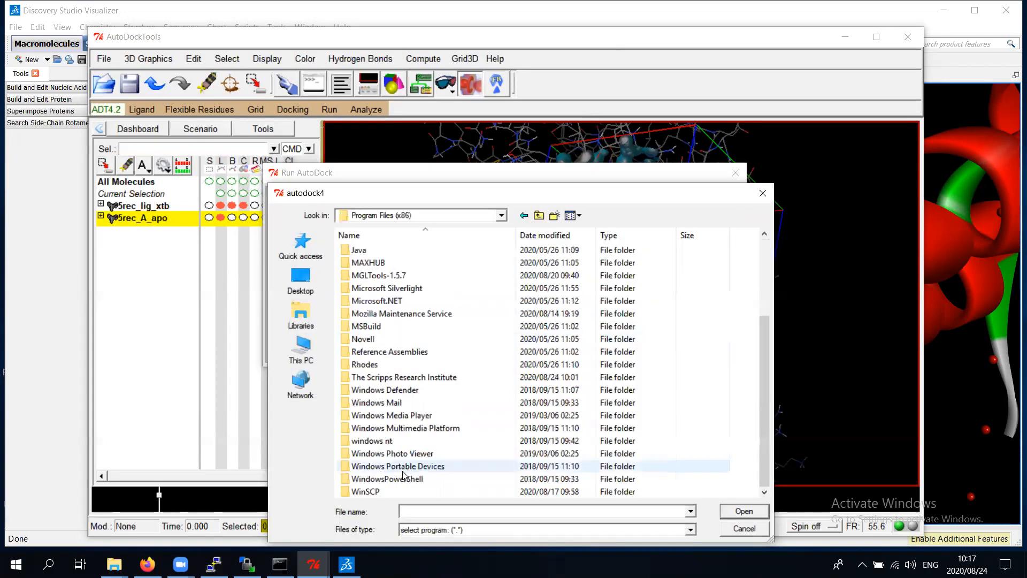
double_click(408, 377)
left_click(361, 256)
double_click(361, 256)
double_click(365, 254)
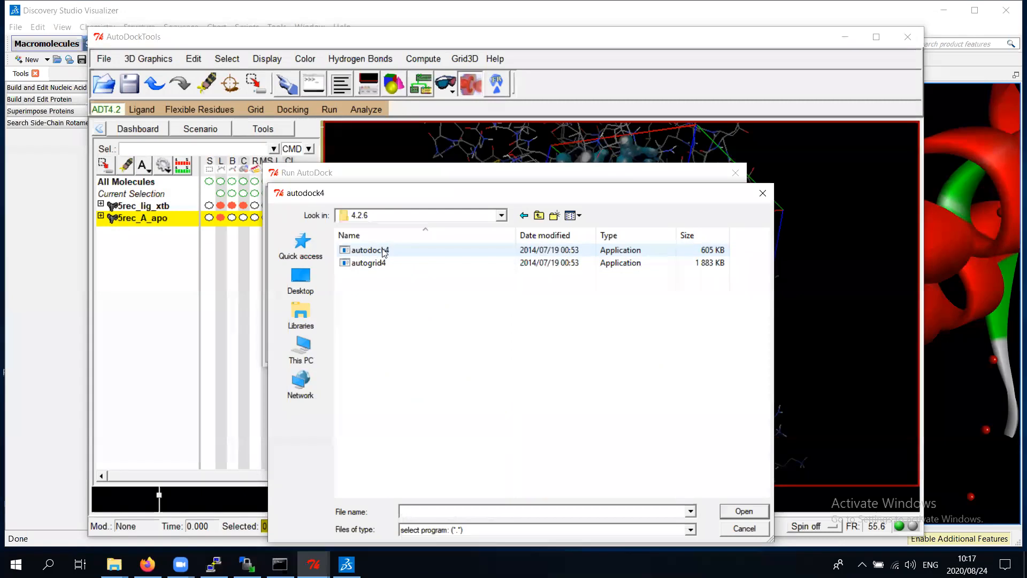
double_click(384, 251)
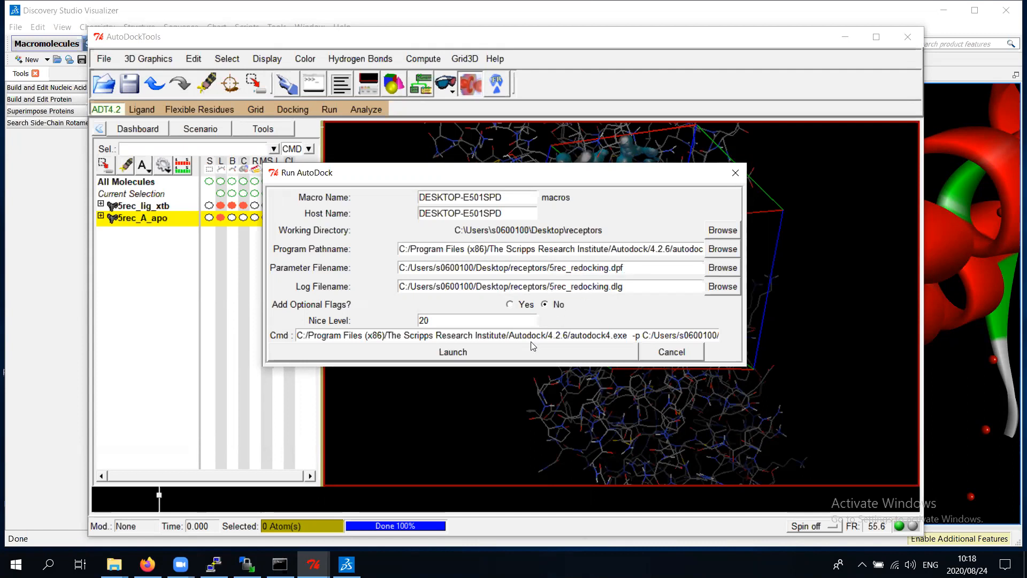
left_click(489, 350)
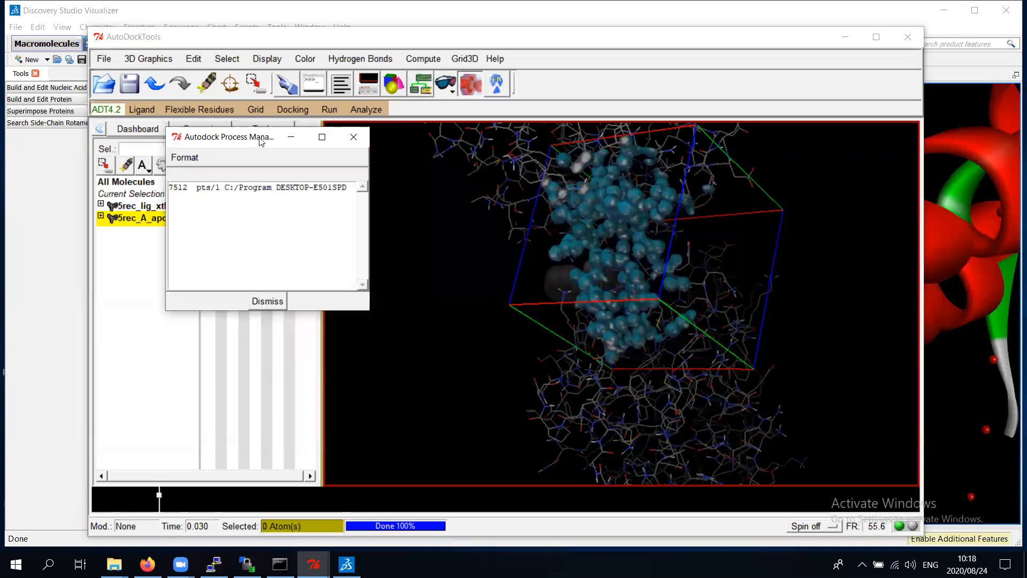
left_click_drag(257, 142, 540, 203)
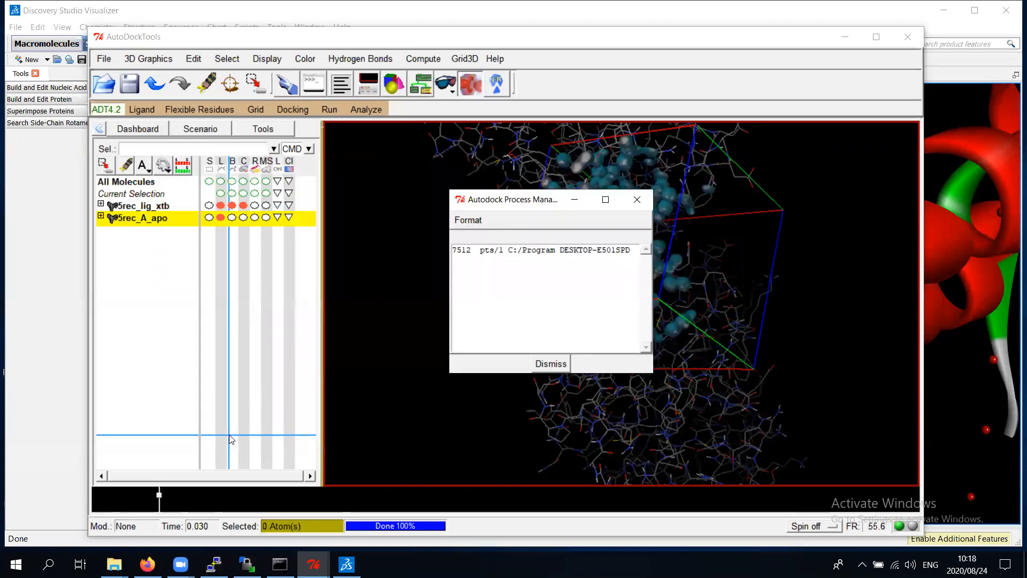